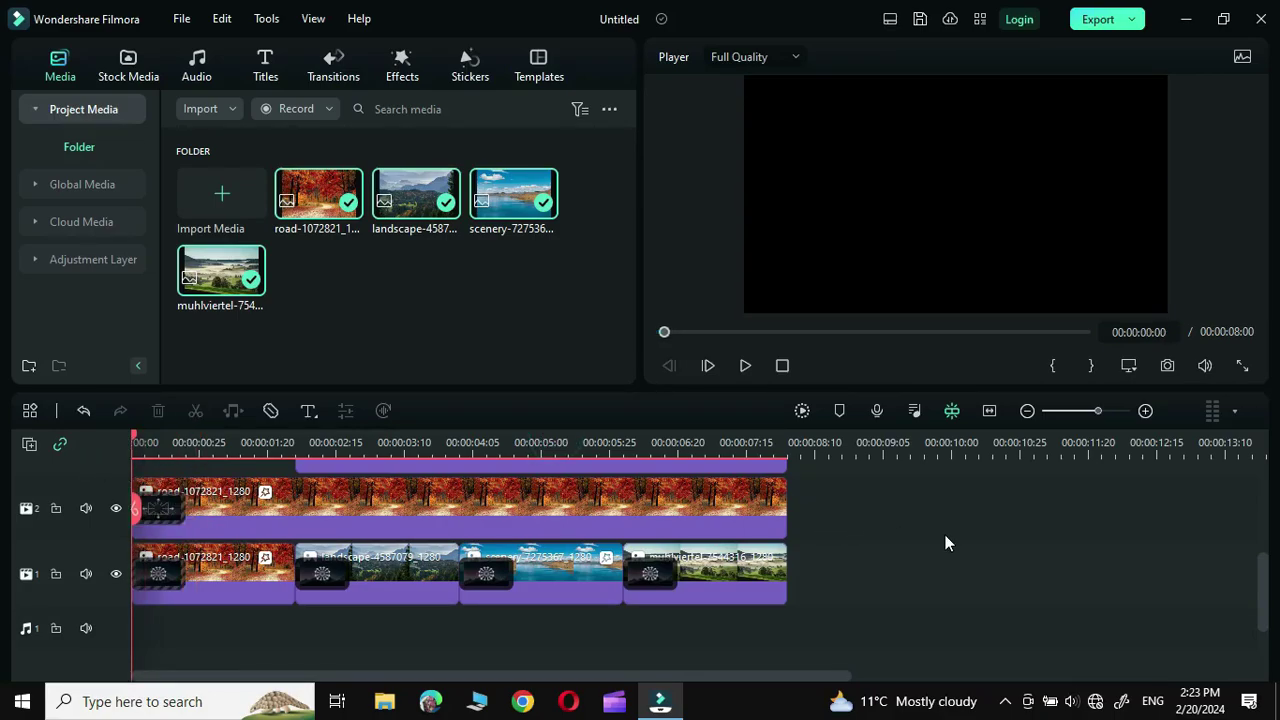
Step: Play the finished tilted-photo slideshow in the player, pausing once, then watch it to the end
{"action": "left_click", "coordinate": [746, 367]}
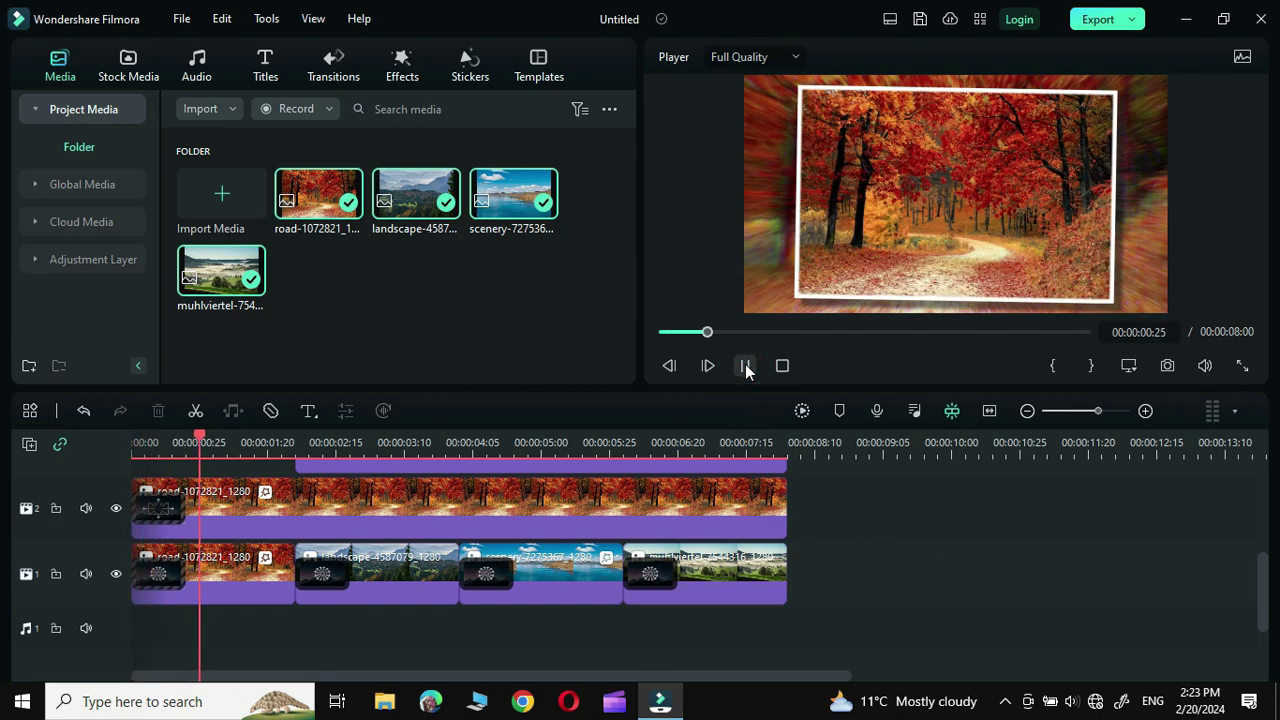
{"action": "left_click", "coordinate": [746, 366]}
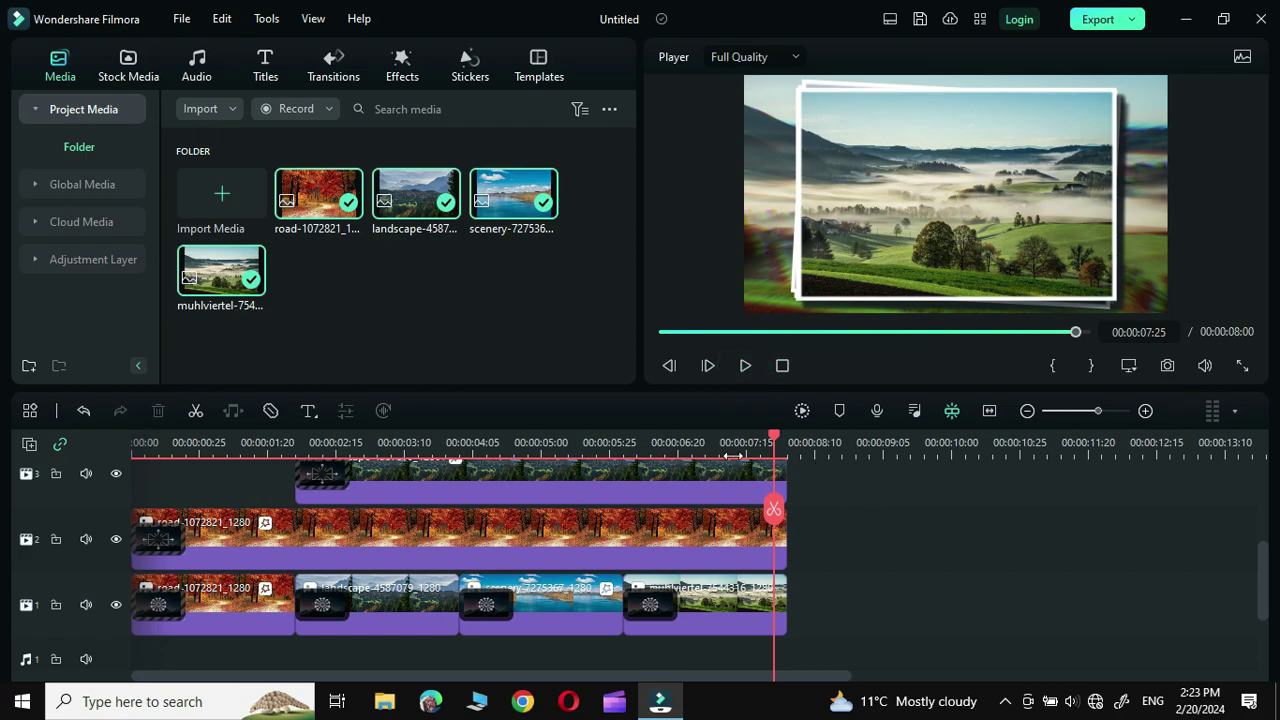
{"action": "left_click", "coordinate": [744, 367]}
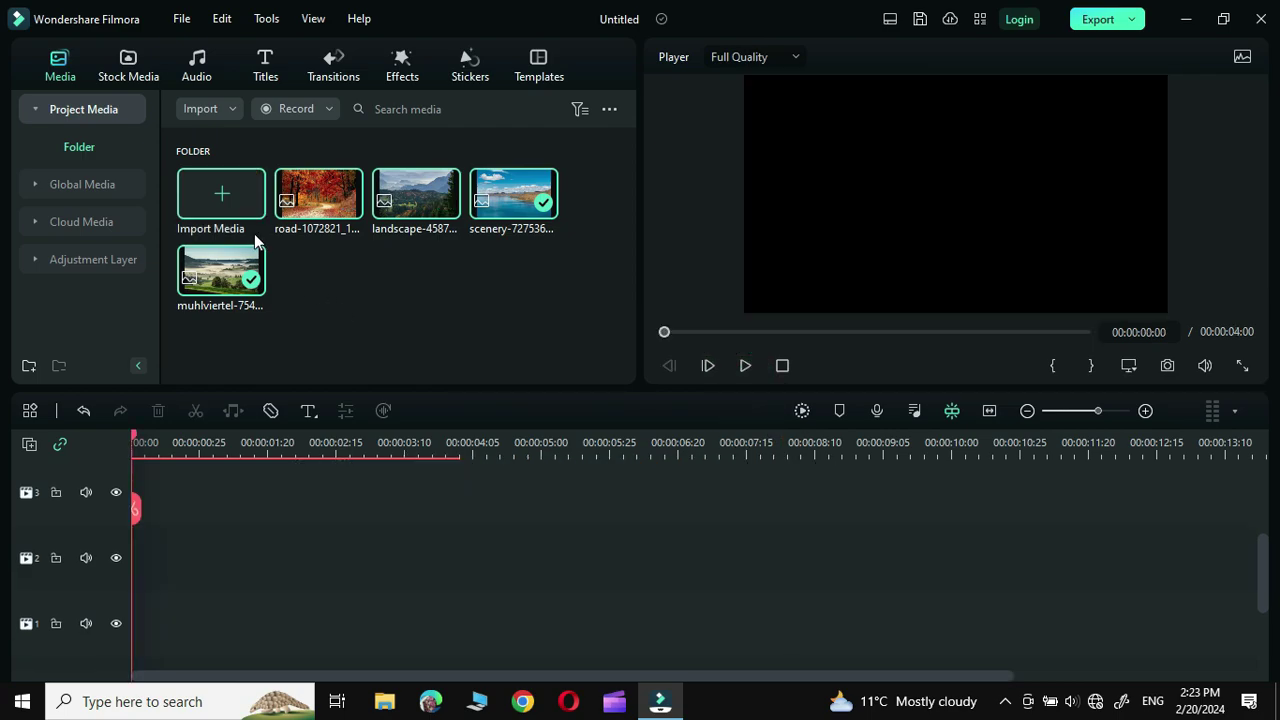
Step: Import the four landscape photos from the Downloads folder into the project media
{"action": "left_click", "coordinate": [215, 190]}
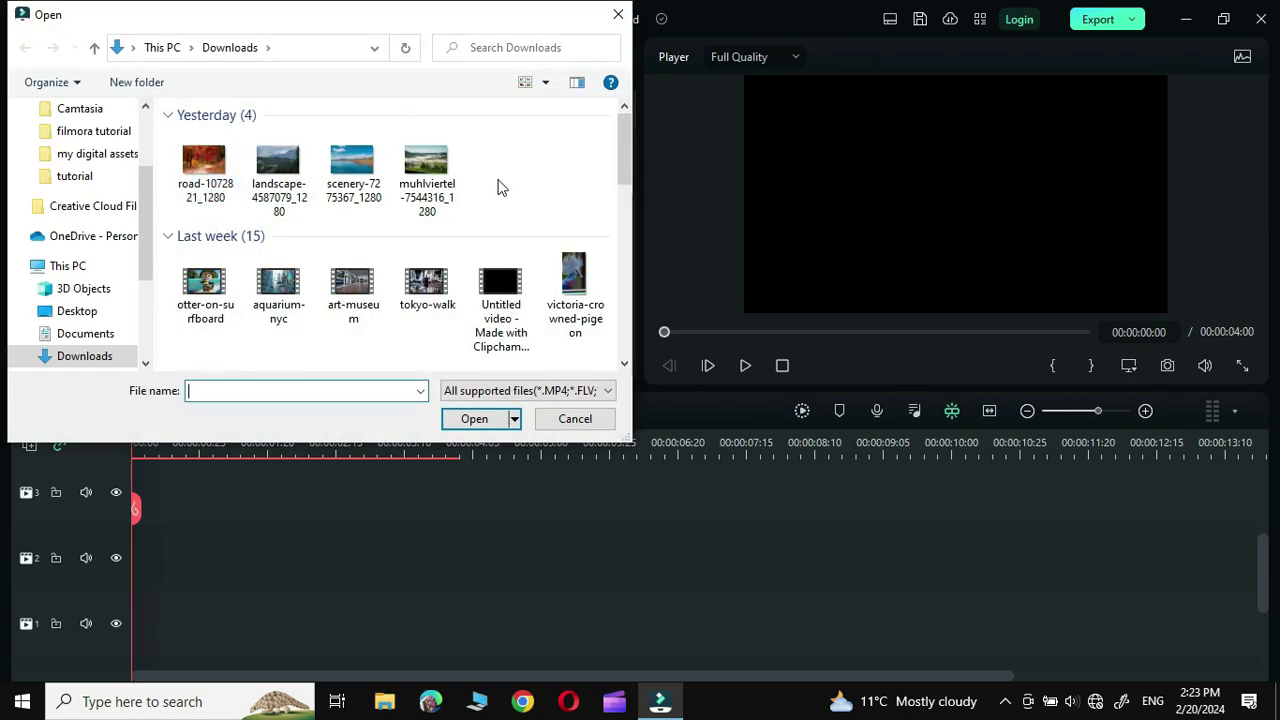
{"action": "left_click_drag", "start_coordinate": [499, 179], "coordinate": [201, 187]}
{"action": "left_click_drag", "start_coordinate": [532, 175], "coordinate": [178, 188]}
{"action": "key", "text": "Return"}
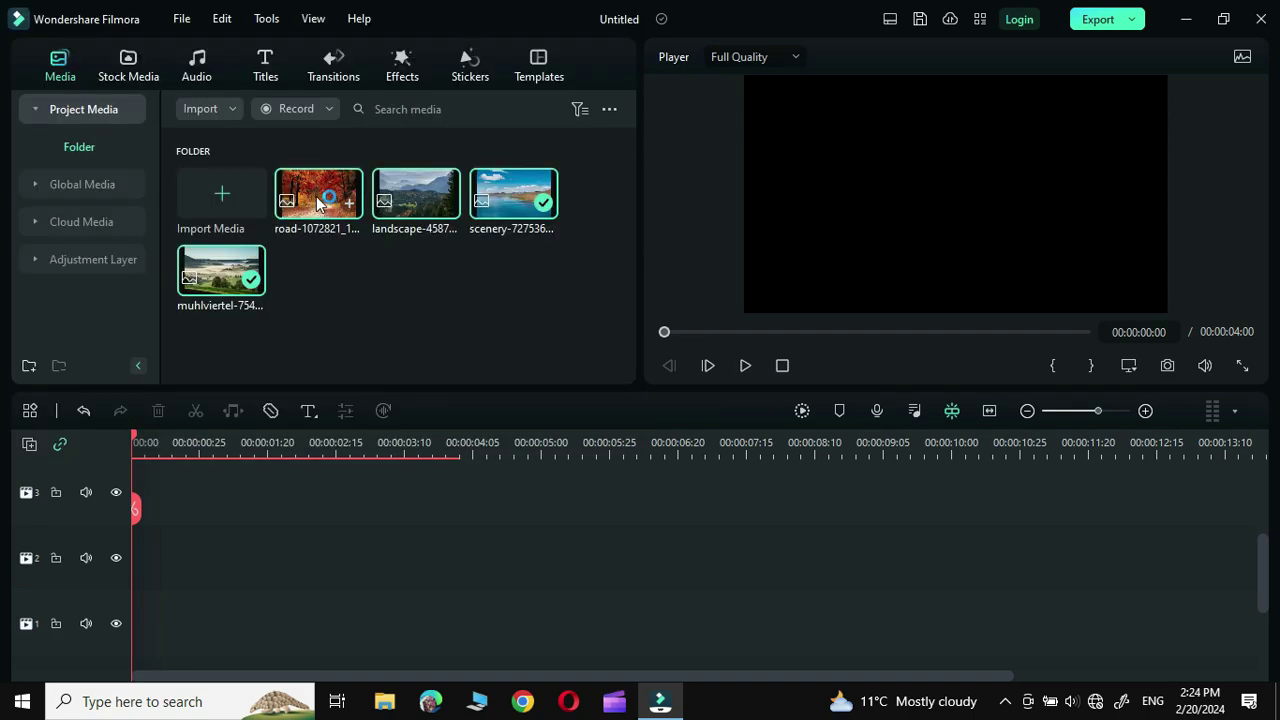
Step: Place the photos on video track 1 and select all eight clips
{"action": "left_click_drag", "start_coordinate": [323, 205], "coordinate": [936, 583]}
{"action": "left_click", "coordinate": [1026, 411]}
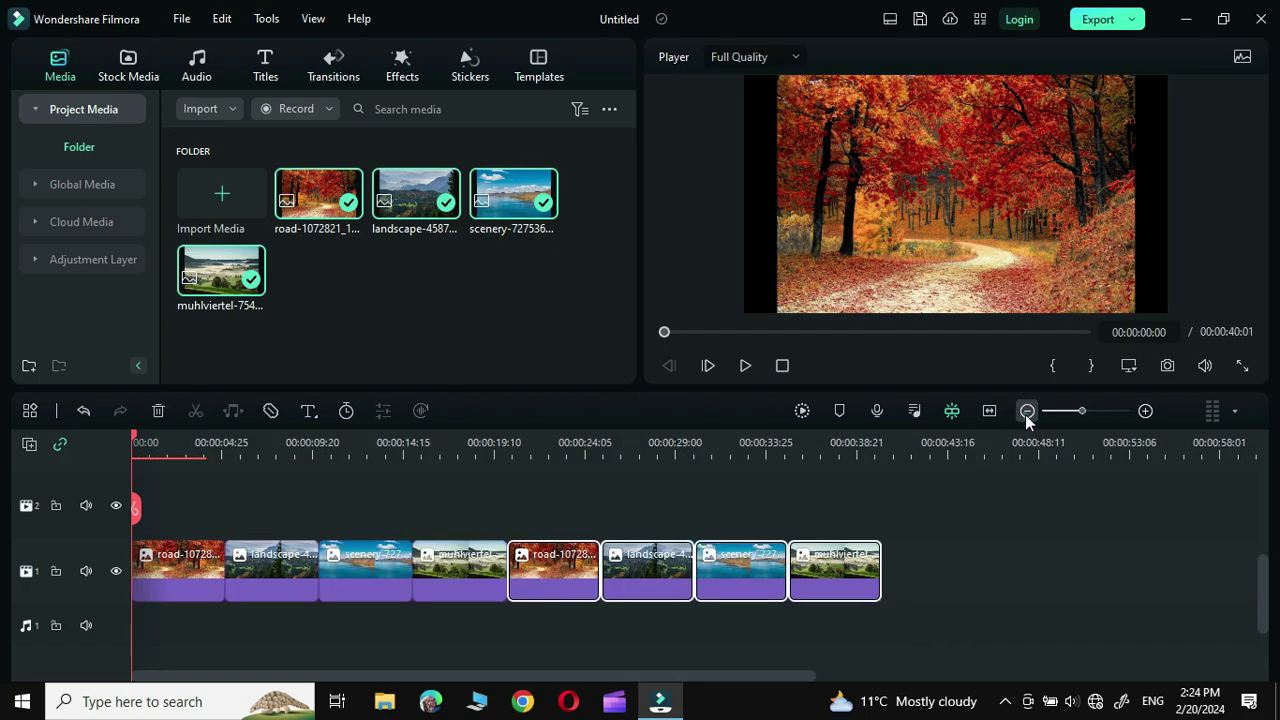
{"action": "left_click", "coordinate": [966, 578]}
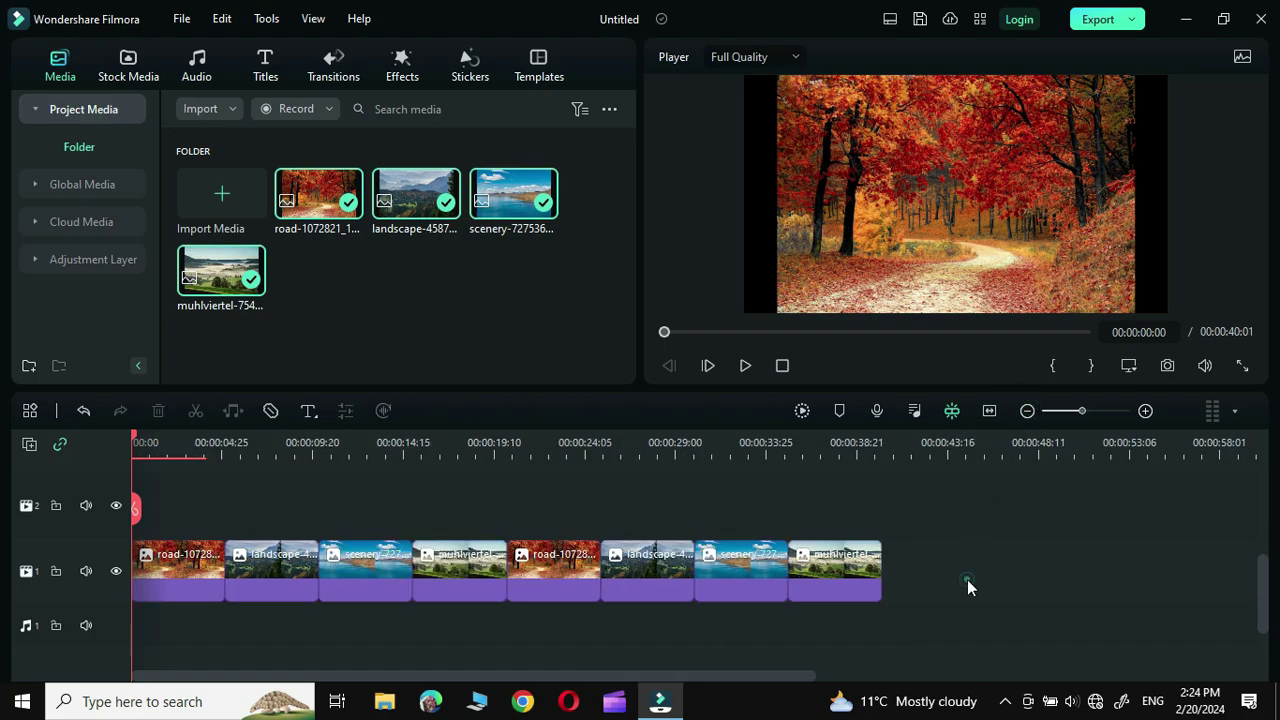
{"action": "left_click_drag", "start_coordinate": [964, 560], "coordinate": [150, 591]}
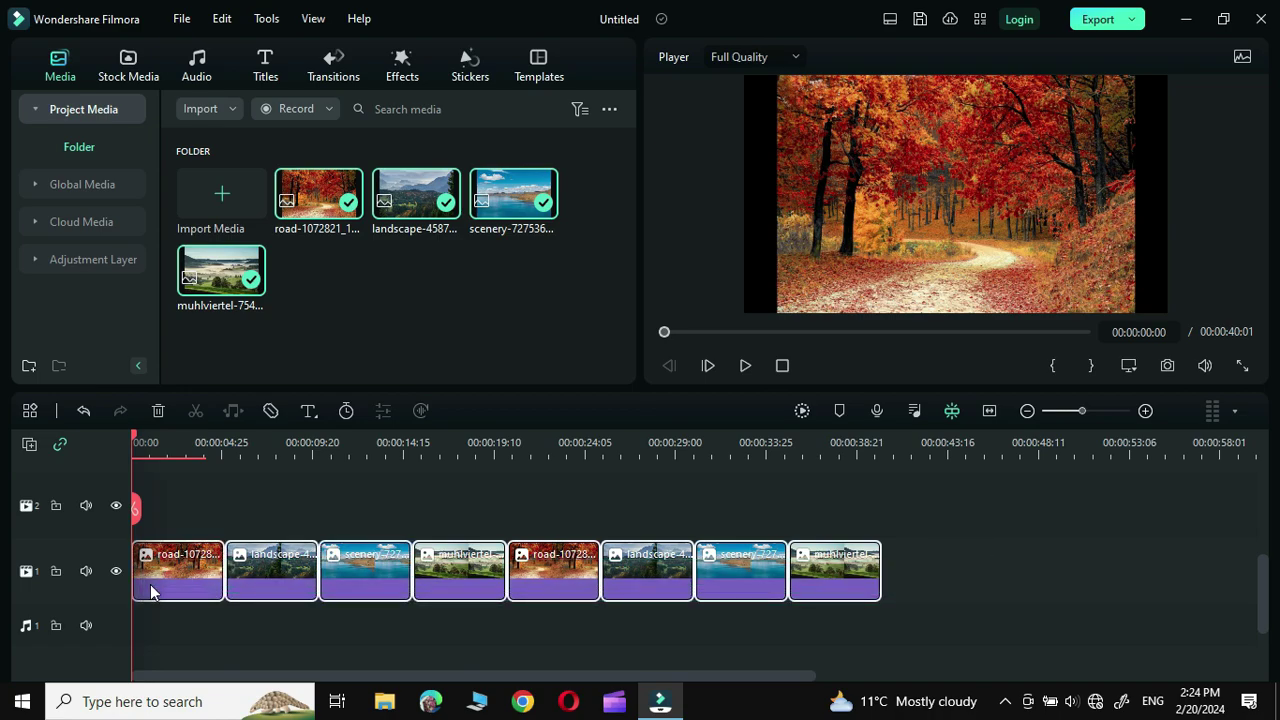
Step: Apply Crop to Fit to the selected photo clips, then reselect all clips
{"action": "right_click", "coordinate": [372, 566]}
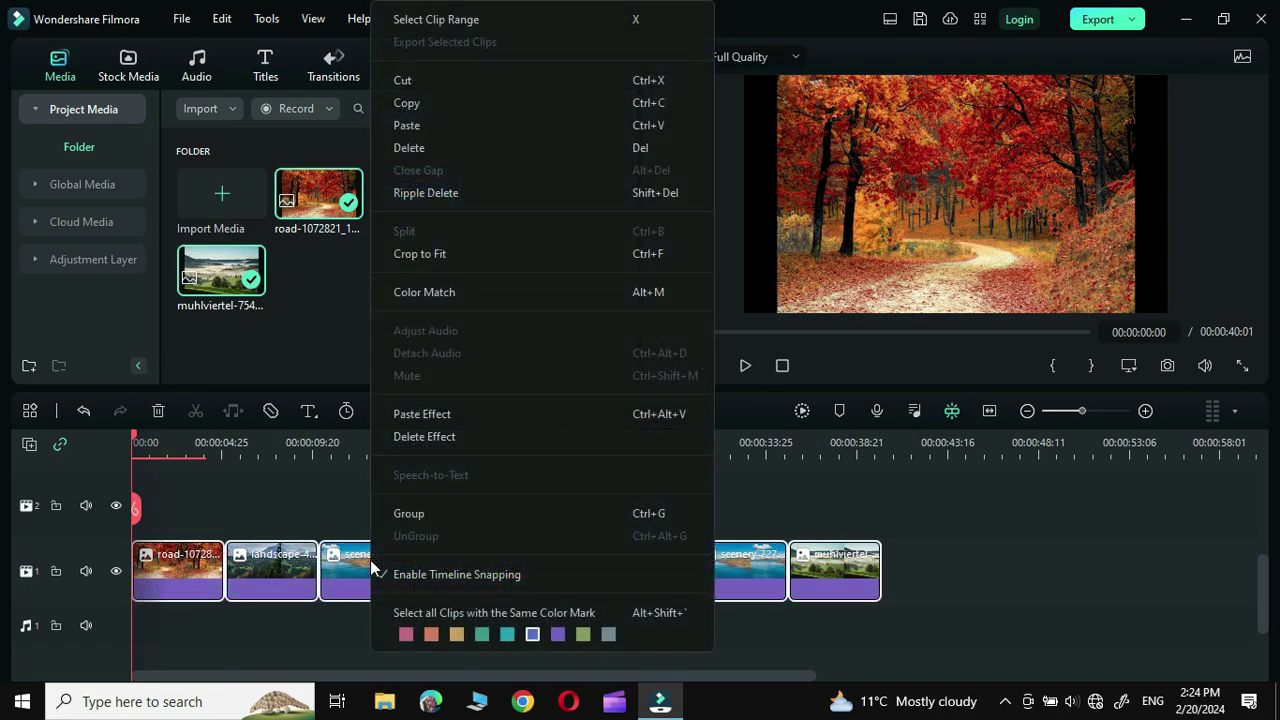
{"action": "left_click", "coordinate": [421, 257]}
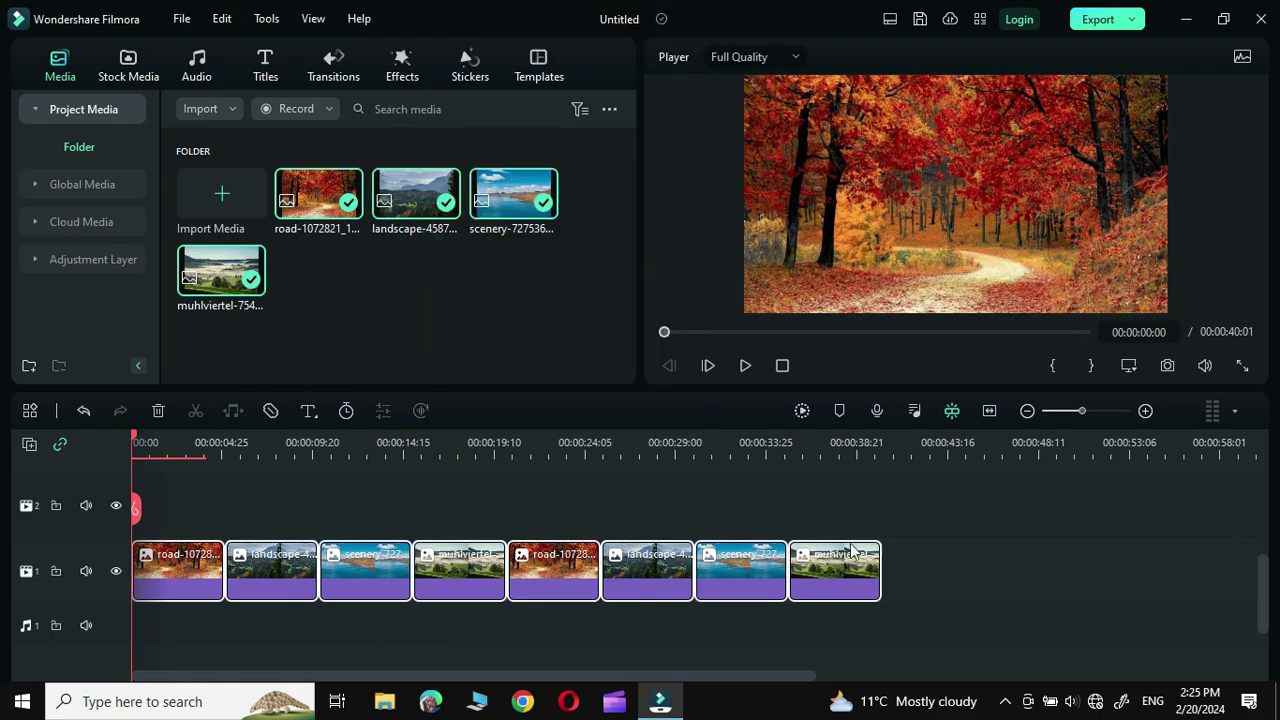
{"action": "left_click_drag", "start_coordinate": [934, 578], "coordinate": [188, 607]}
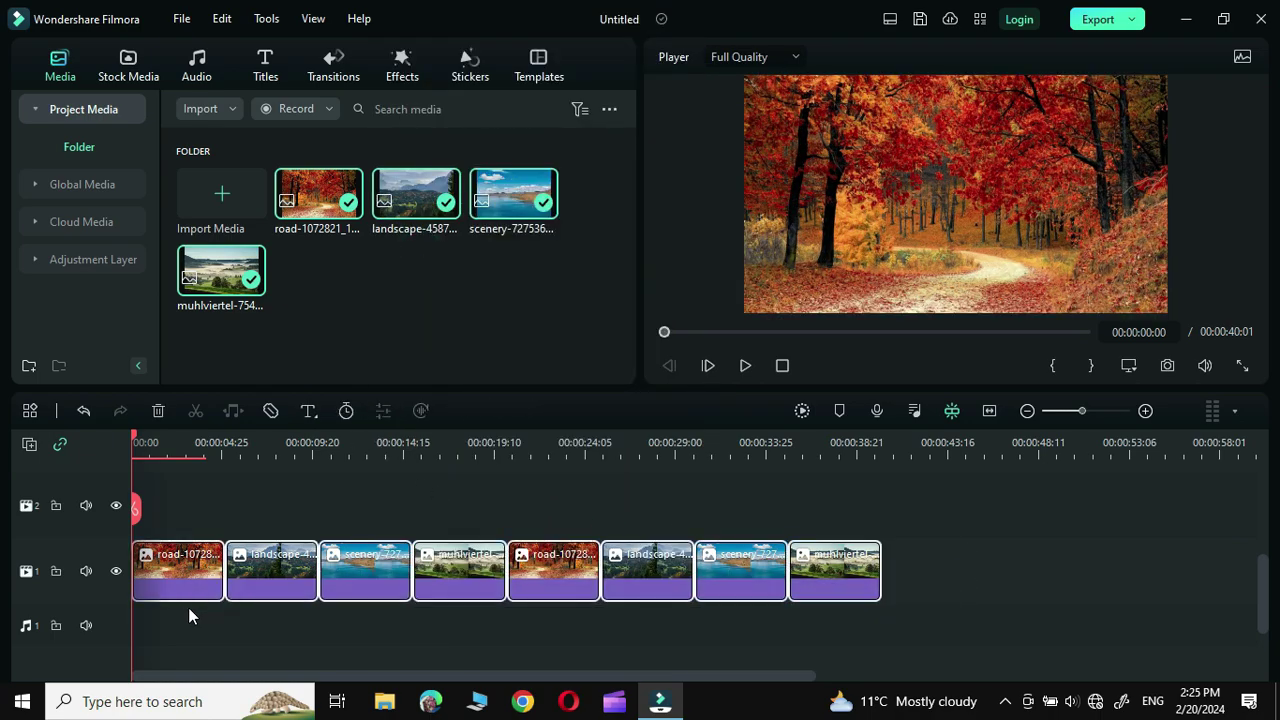
Step: Set all eight clips' duration to 00:00:01:00 and zoom the timeline in
{"action": "left_click", "coordinate": [346, 411]}
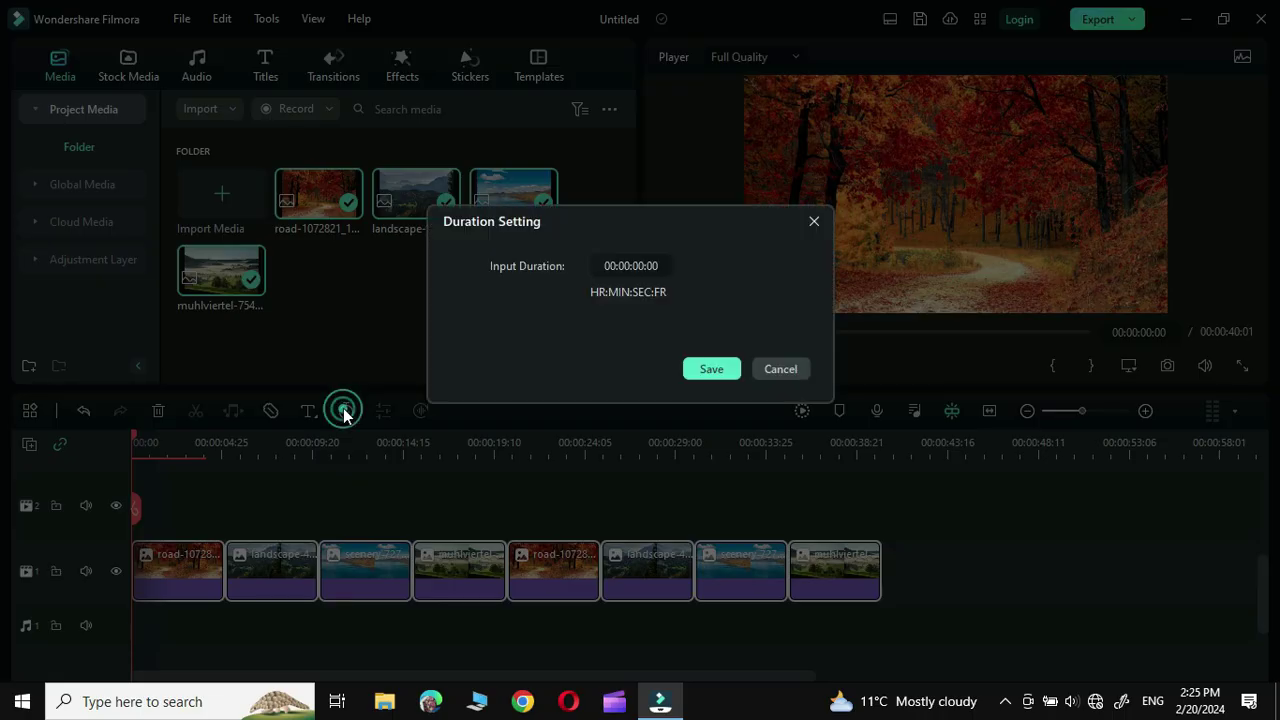
{"action": "left_click", "coordinate": [645, 264]}
{"action": "left_click", "coordinate": [645, 264]}
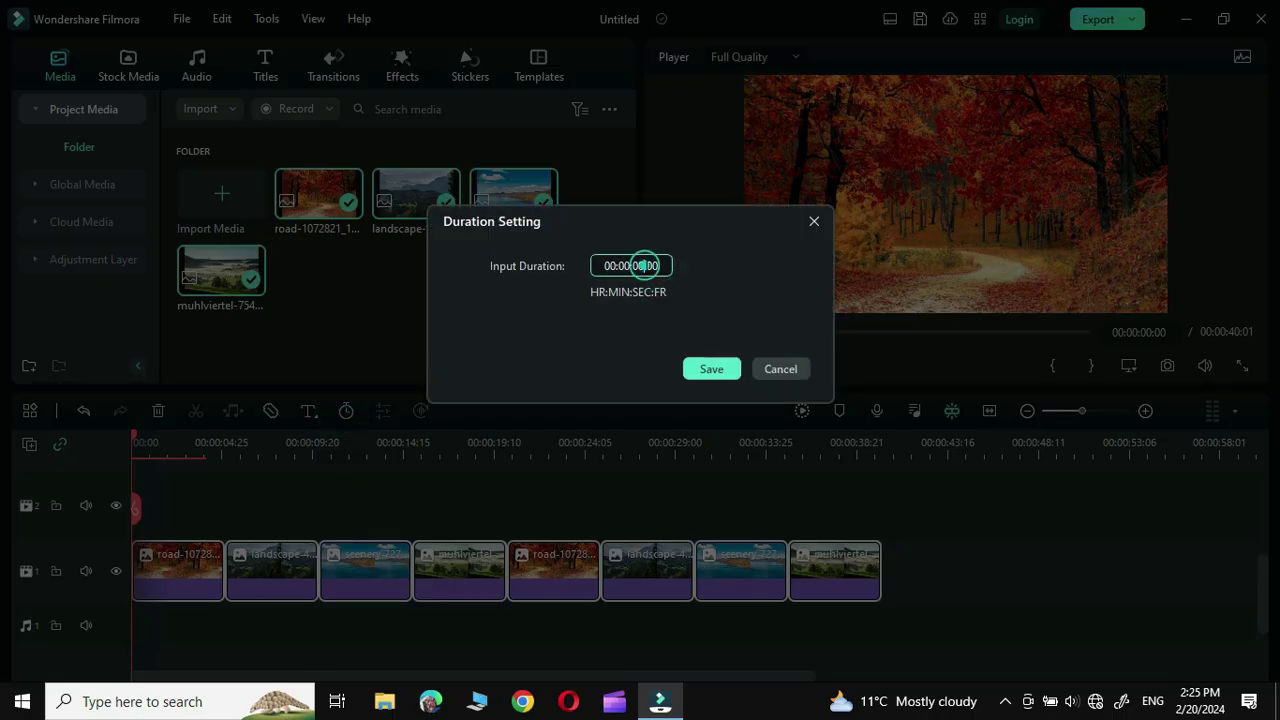
{"action": "type", "text": "1"}
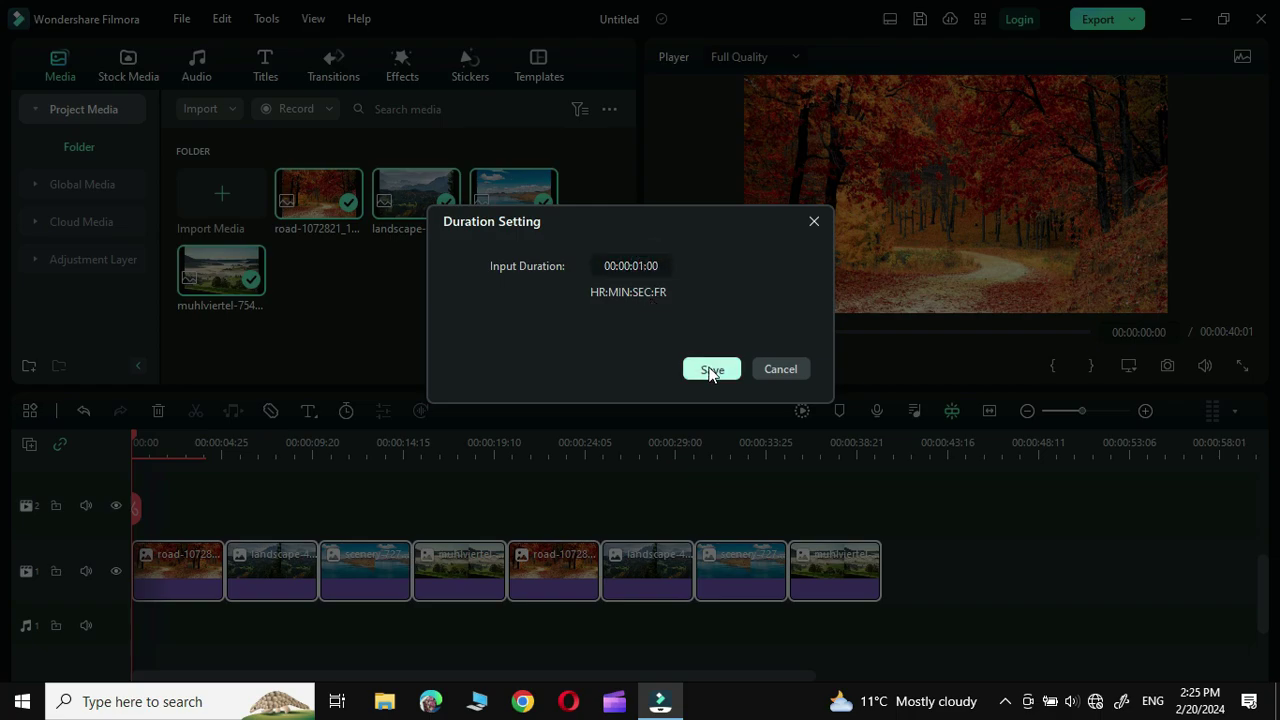
{"action": "left_click", "coordinate": [711, 369]}
{"action": "left_click", "coordinate": [1142, 411]}
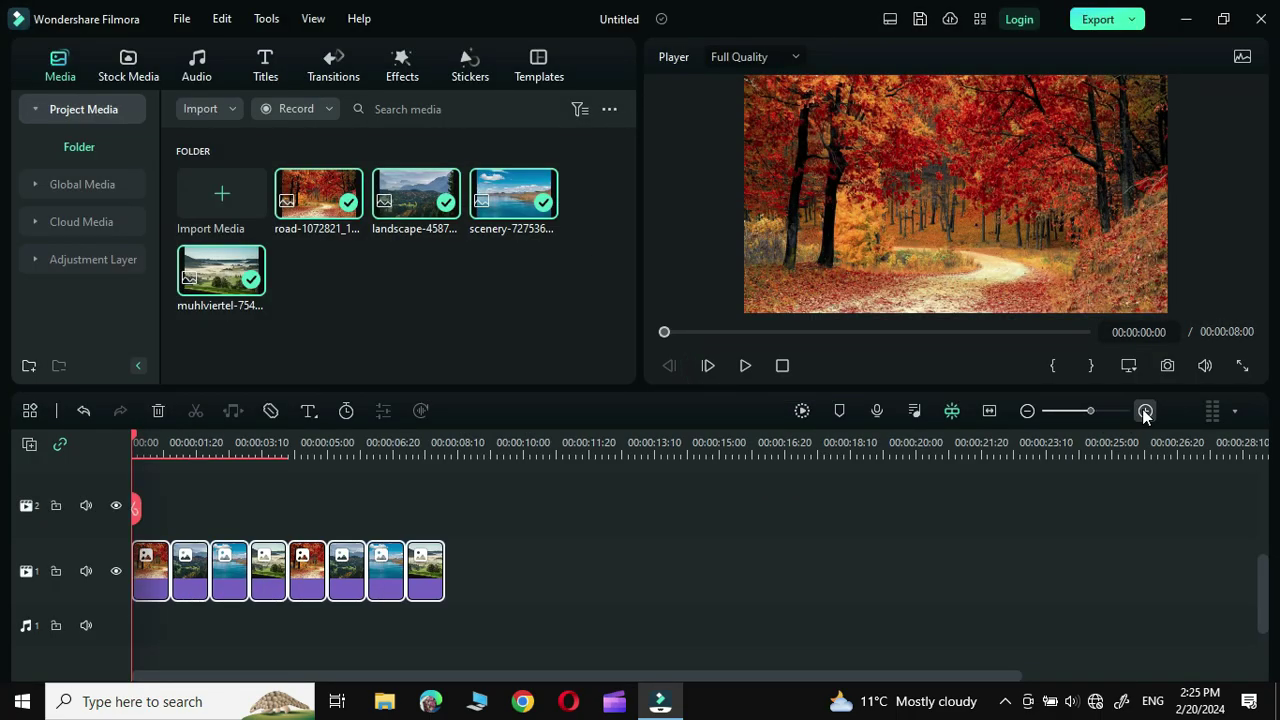
{"action": "left_click", "coordinate": [1144, 411]}
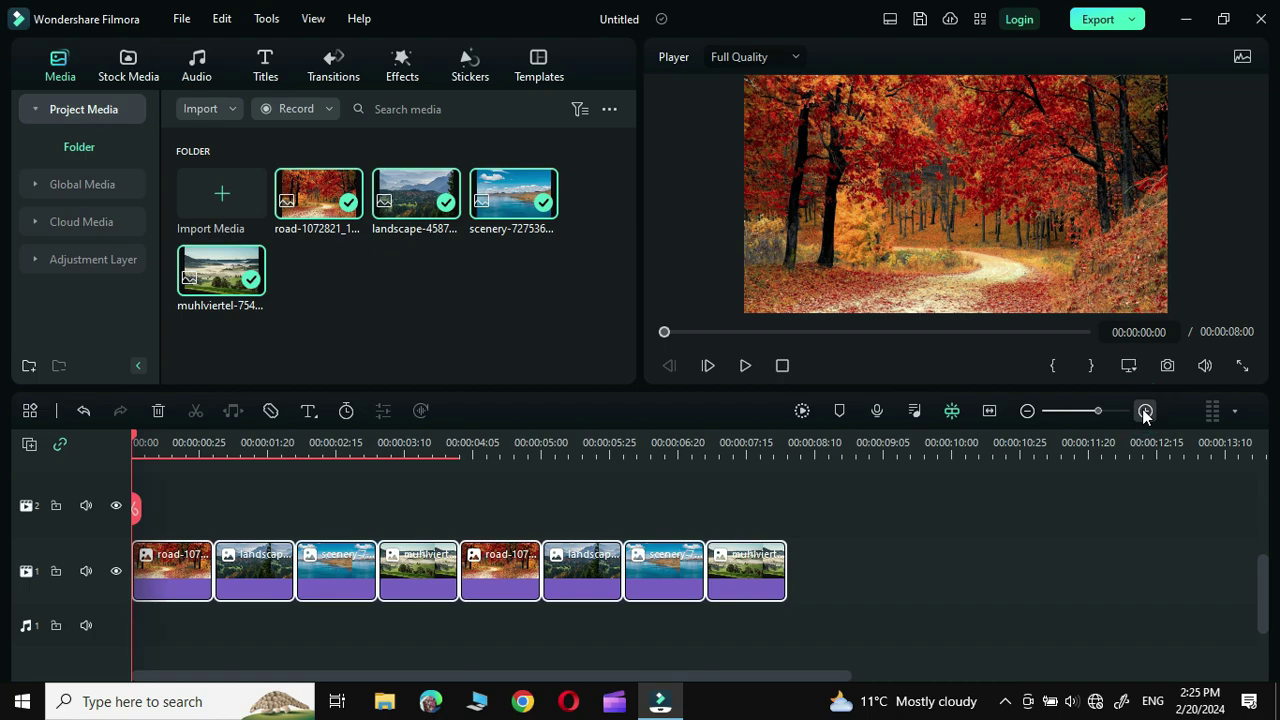
Step: Copy all eight clips from video track 1
{"action": "left_click_drag", "start_coordinate": [860, 565], "coordinate": [200, 602]}
{"action": "right_click", "coordinate": [346, 571]}
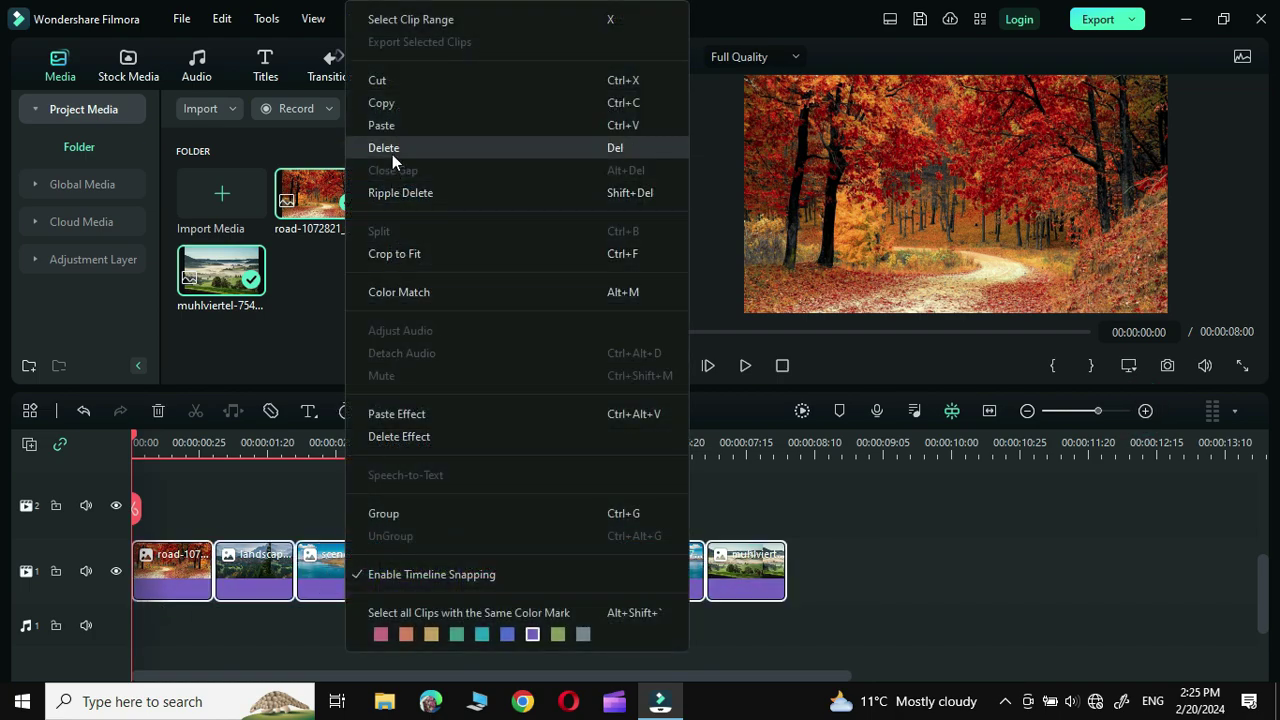
{"action": "left_click", "coordinate": [386, 102]}
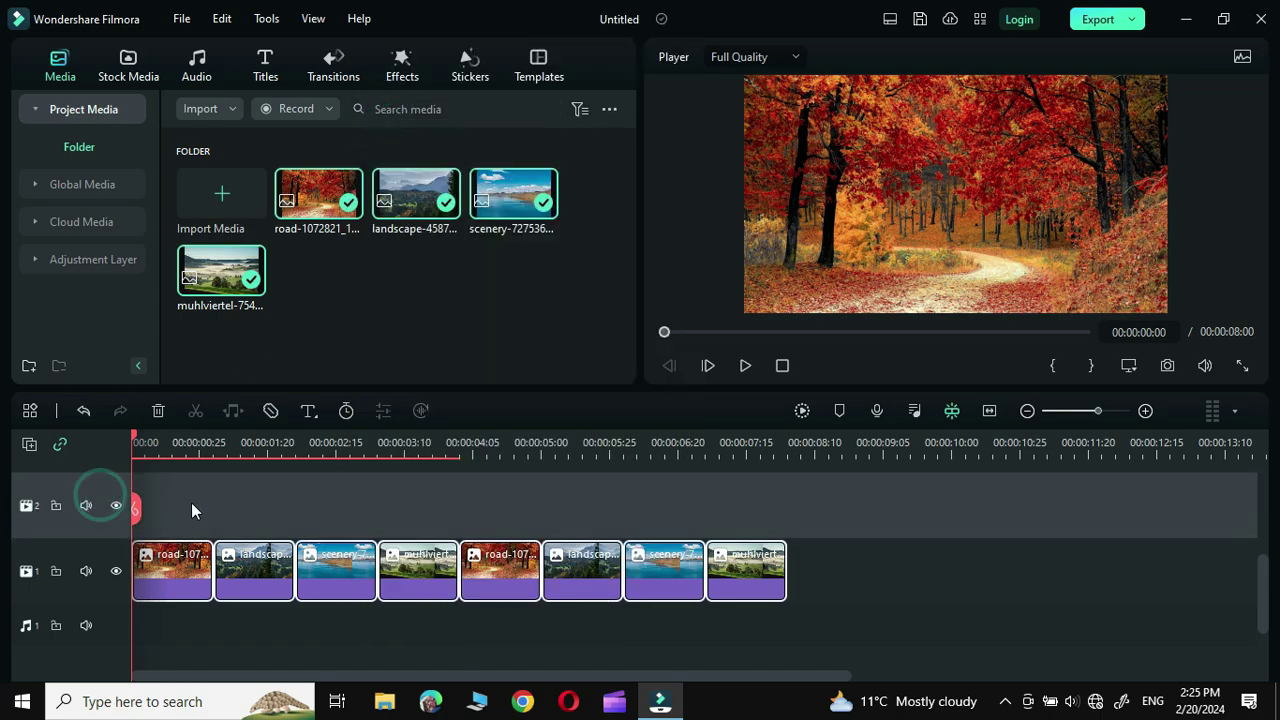
Step: Paste the clips onto video track 2, hide that track, and reselect track 1's clips
{"action": "right_click", "coordinate": [191, 502]}
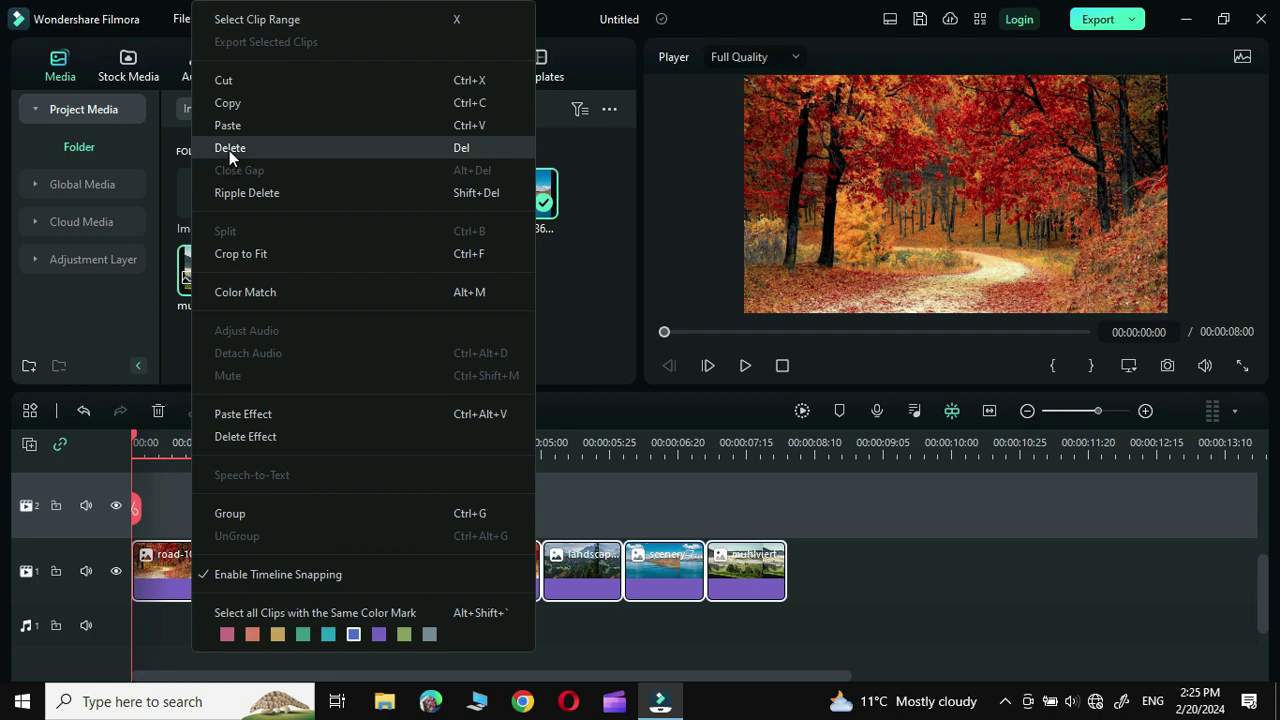
{"action": "left_click", "coordinate": [238, 125]}
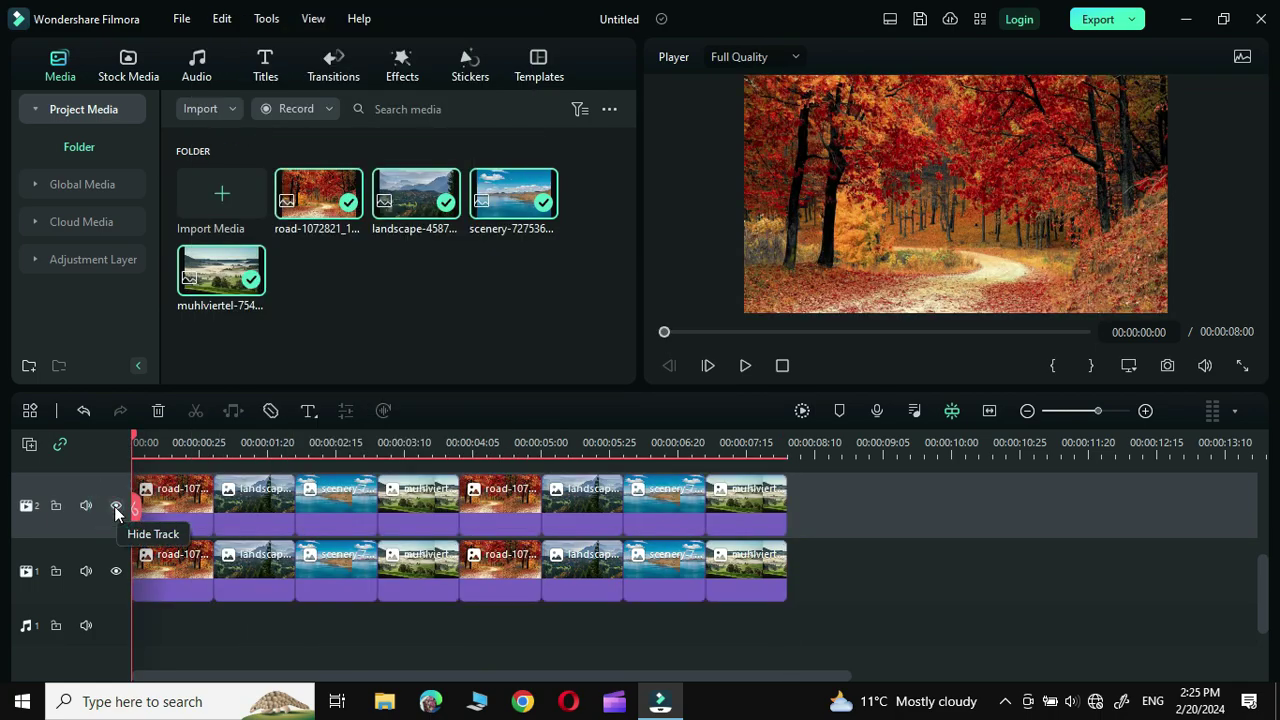
{"action": "left_click", "coordinate": [116, 507]}
{"action": "left_click_drag", "start_coordinate": [848, 566], "coordinate": [161, 577]}
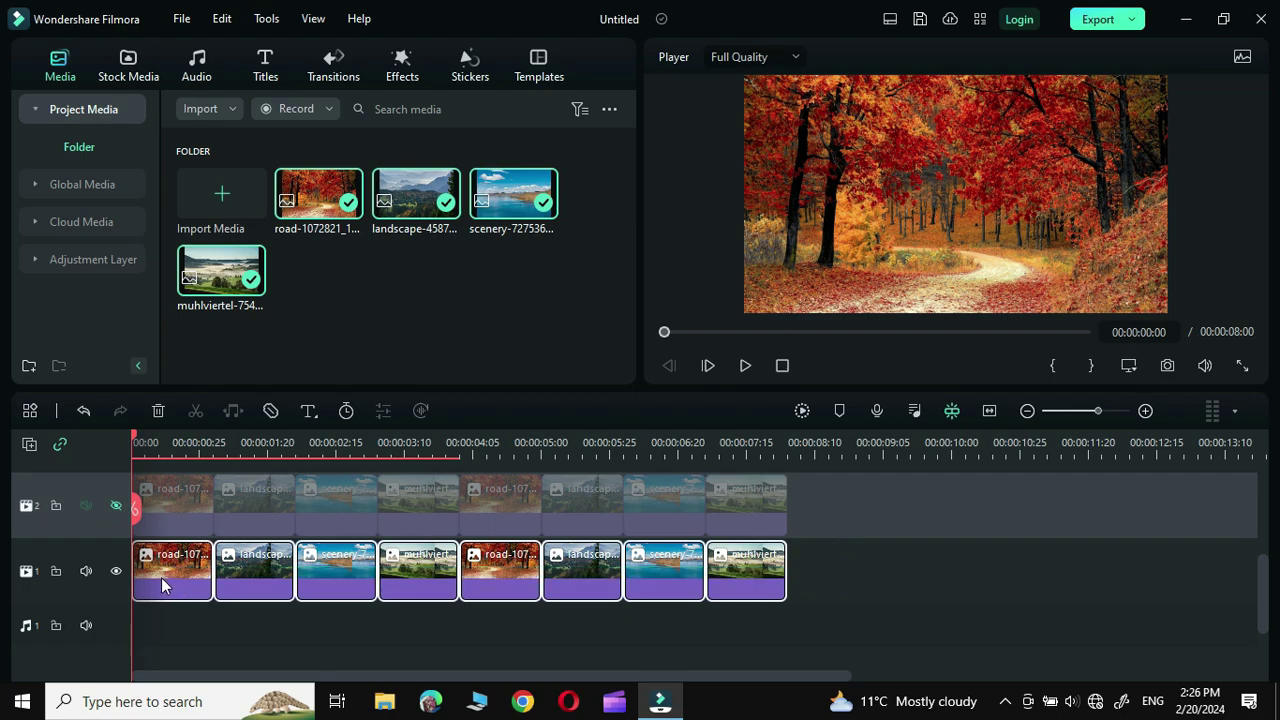
Step: Search the effects for 'blur' and apply Dispersion Blur to the first road clip
{"action": "left_click", "coordinate": [402, 77]}
{"action": "left_click", "coordinate": [308, 109]}
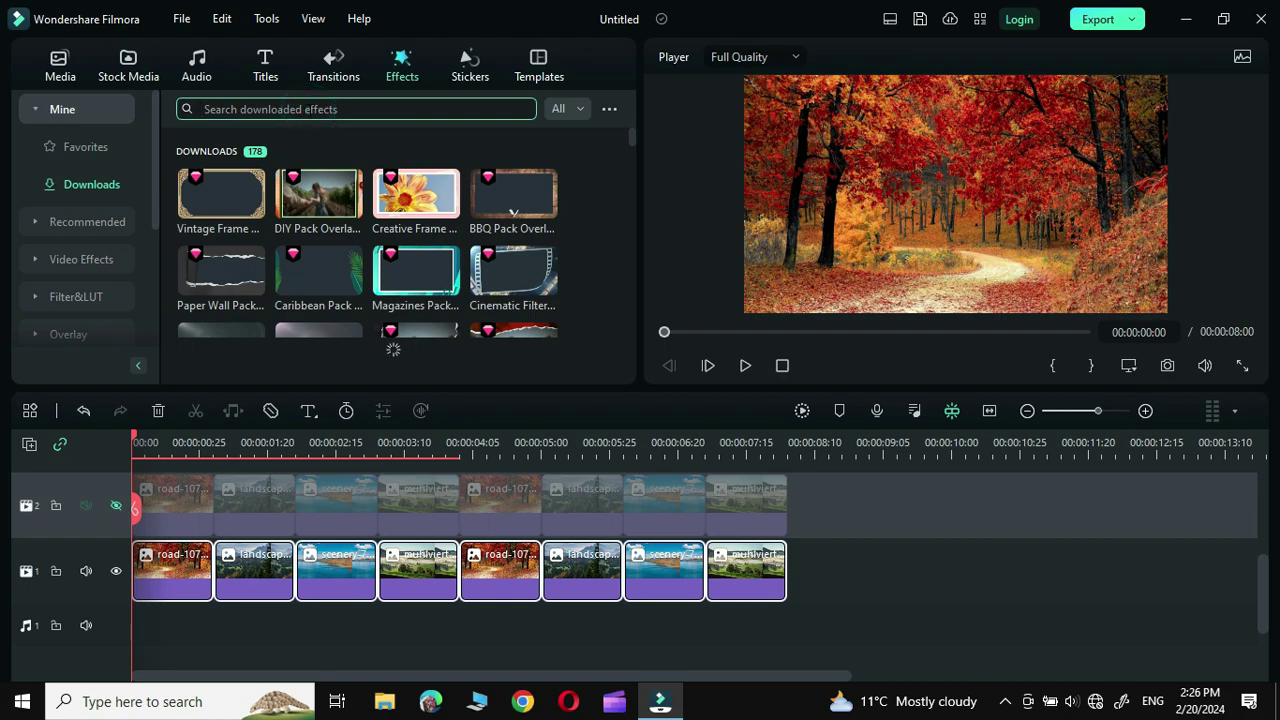
{"action": "type", "text": "blur"}
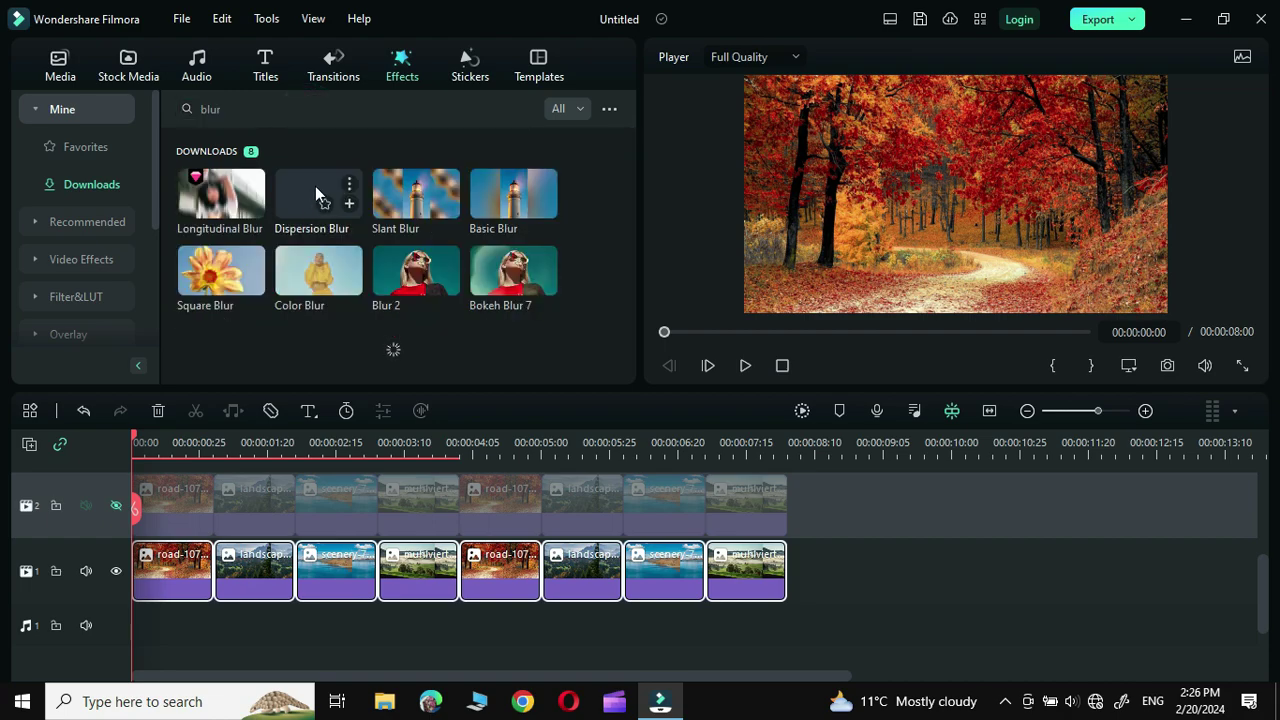
{"action": "left_click_drag", "start_coordinate": [317, 185], "coordinate": [153, 593]}
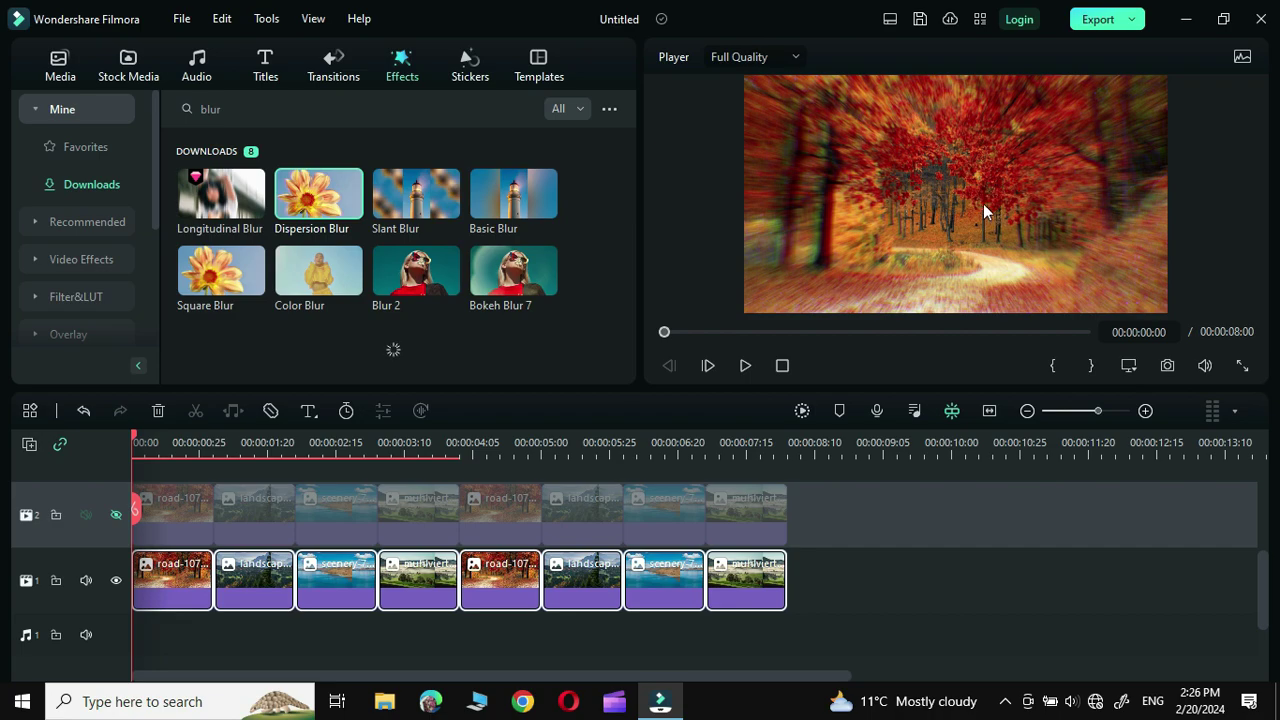
Step: Copy the first clip's Dispersion Blur and paste it onto clips 2–8 on track 1
{"action": "right_click", "coordinate": [169, 568]}
{"action": "left_click", "coordinate": [615, 638]}
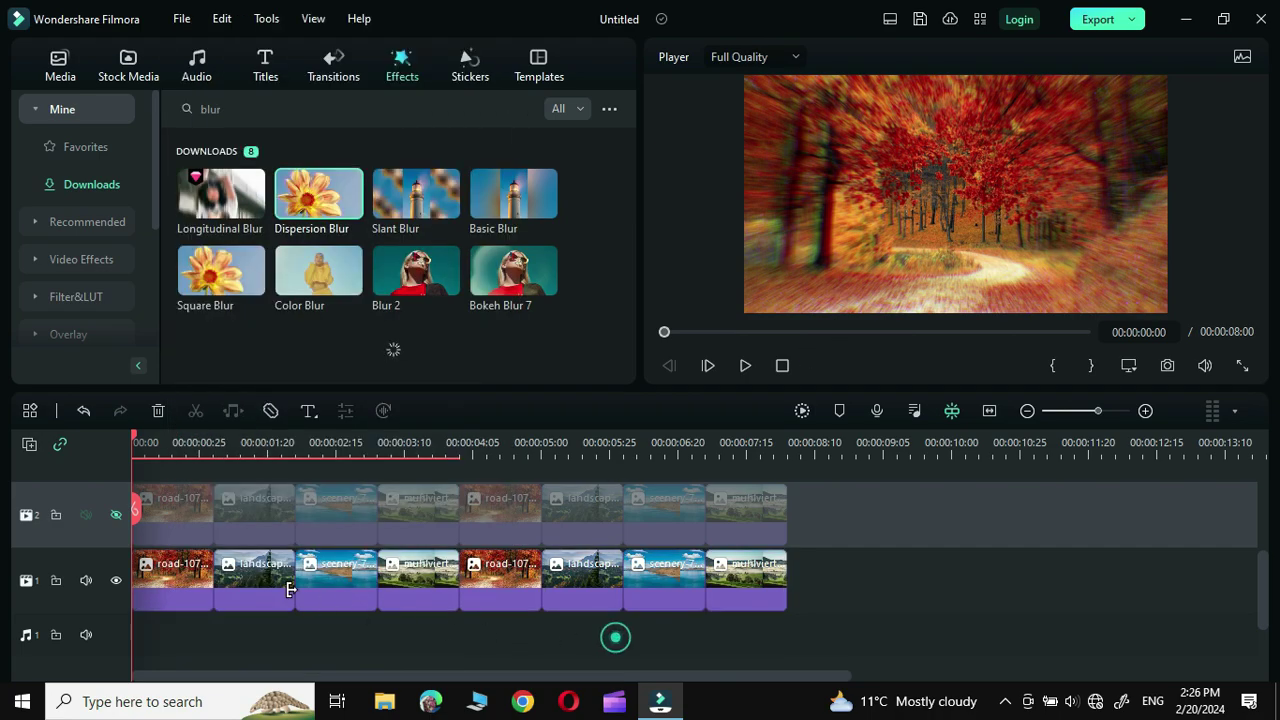
{"action": "right_click", "coordinate": [169, 568]}
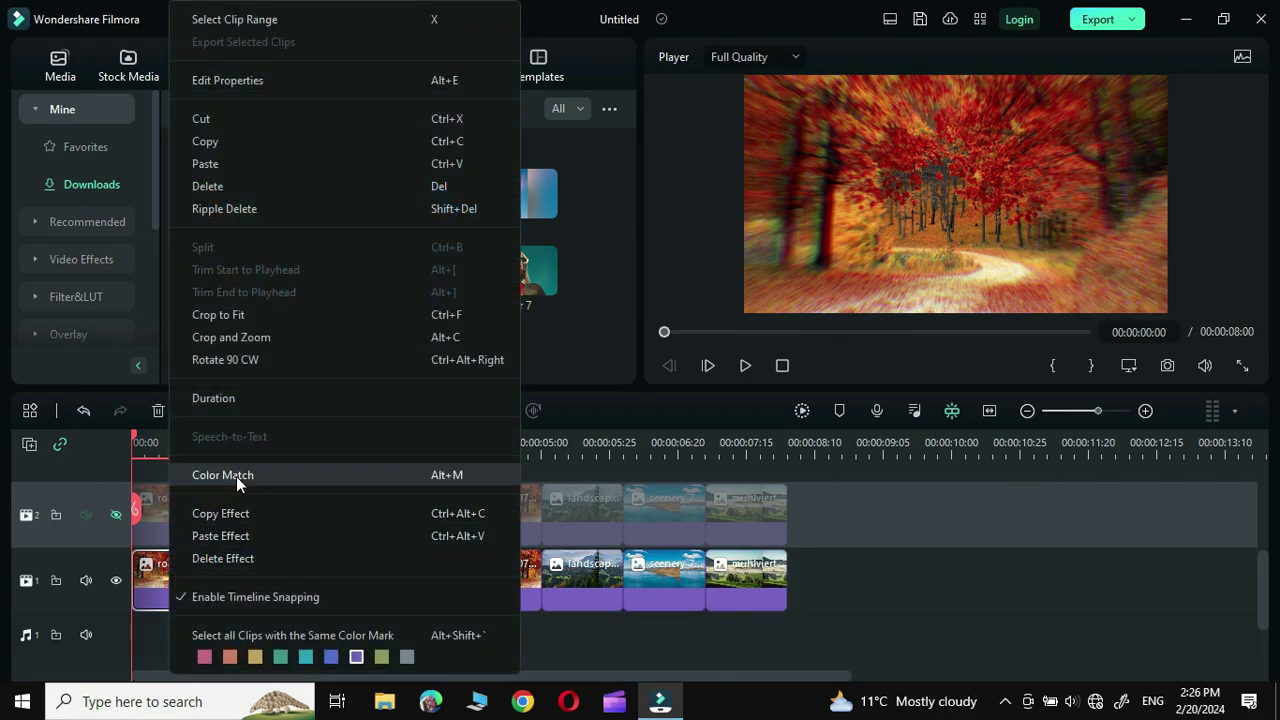
{"action": "left_click", "coordinate": [237, 514]}
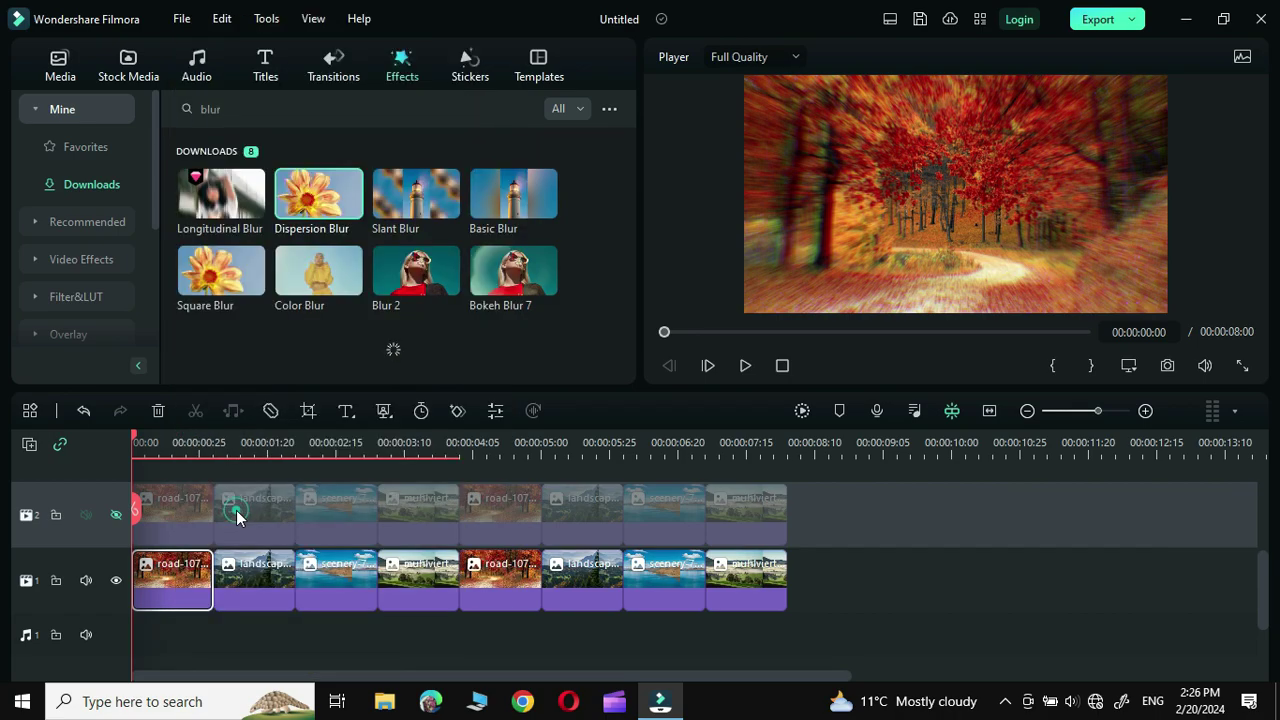
{"action": "left_click_drag", "start_coordinate": [853, 580], "coordinate": [268, 578]}
{"action": "right_click", "coordinate": [268, 578]}
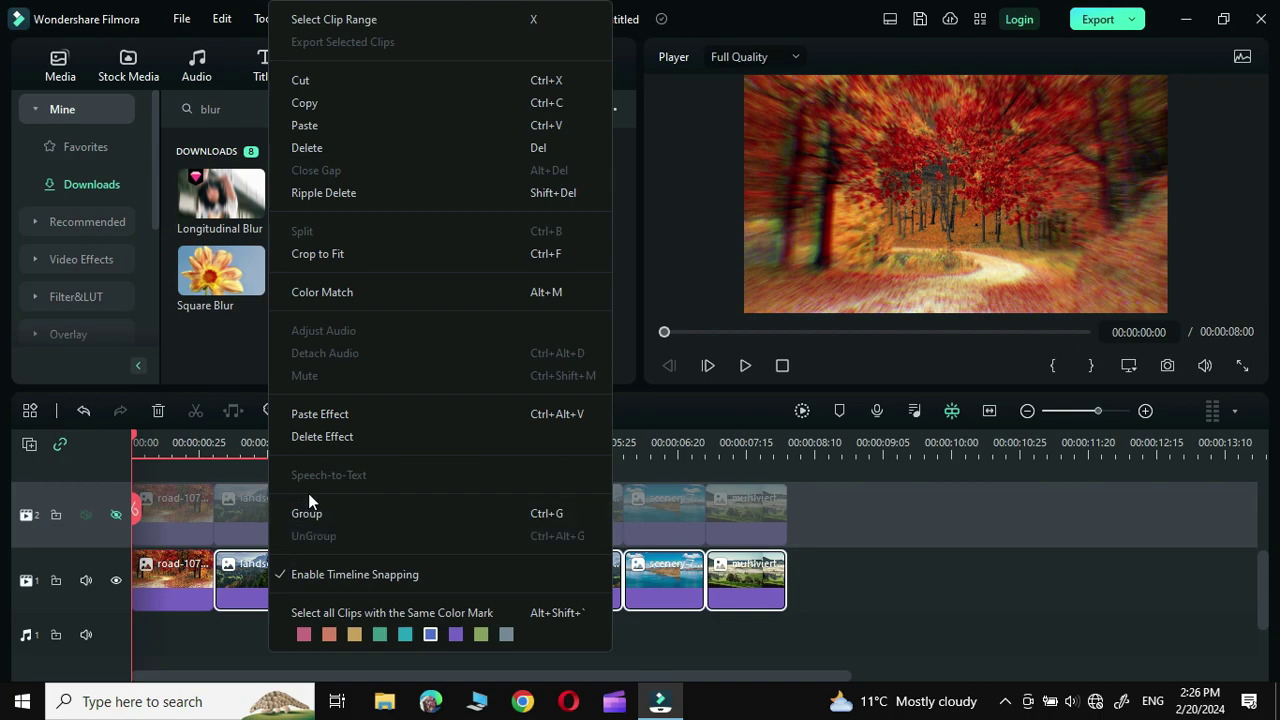
{"action": "left_click", "coordinate": [331, 415]}
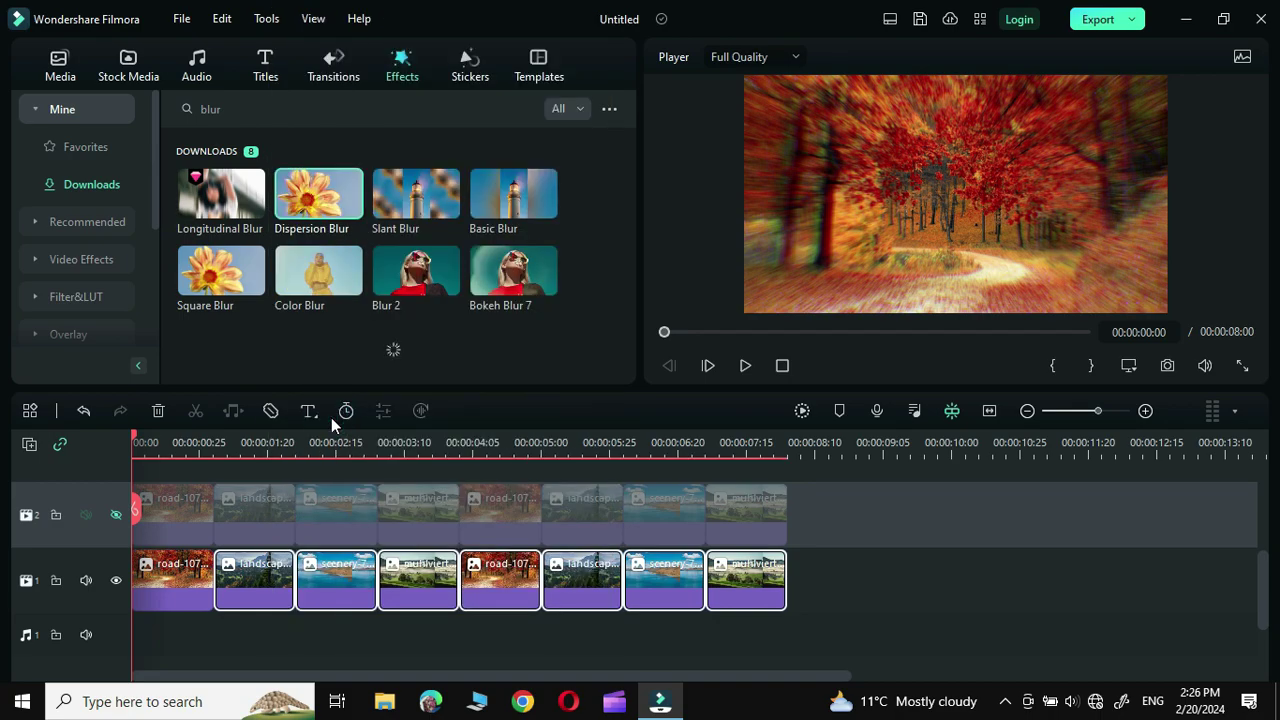
{"action": "left_click", "coordinate": [115, 517]}
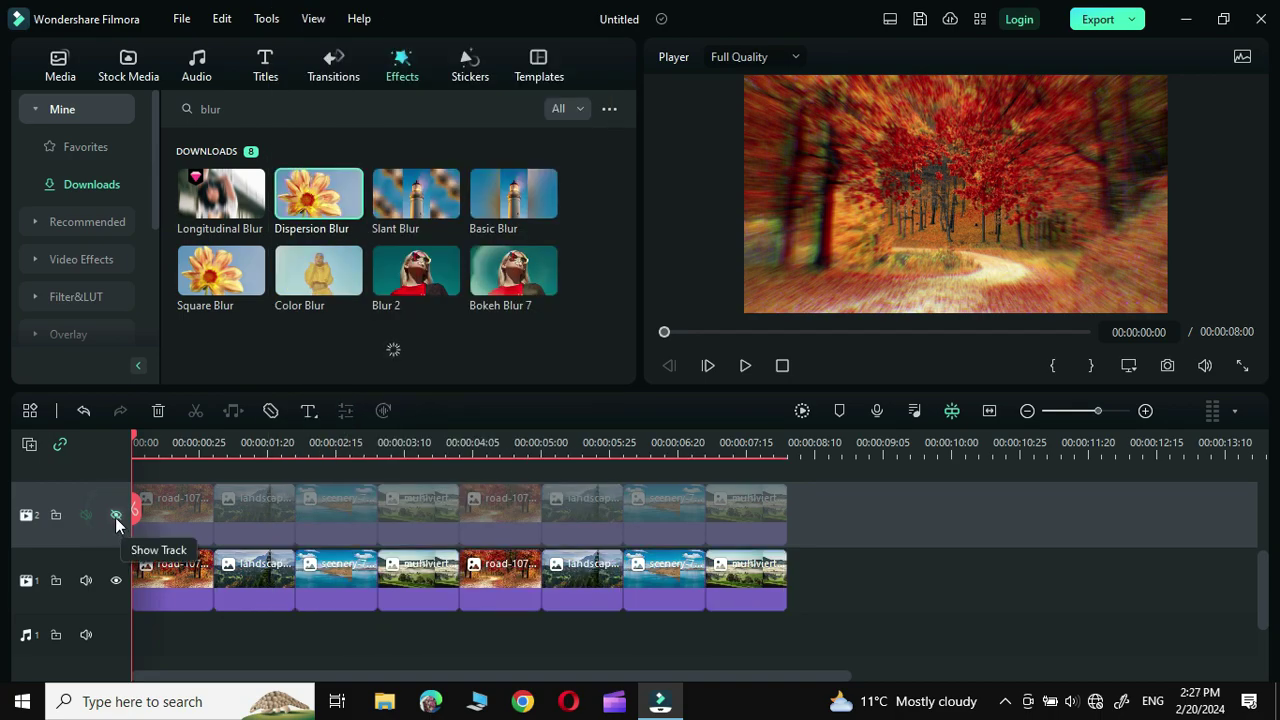
Step: Unhide video track 2 and select its first road picture
{"action": "left_click", "coordinate": [115, 517]}
{"action": "scroll", "coordinate": [150, 550], "scroll_direction": "up", "scroll_amount": 1}
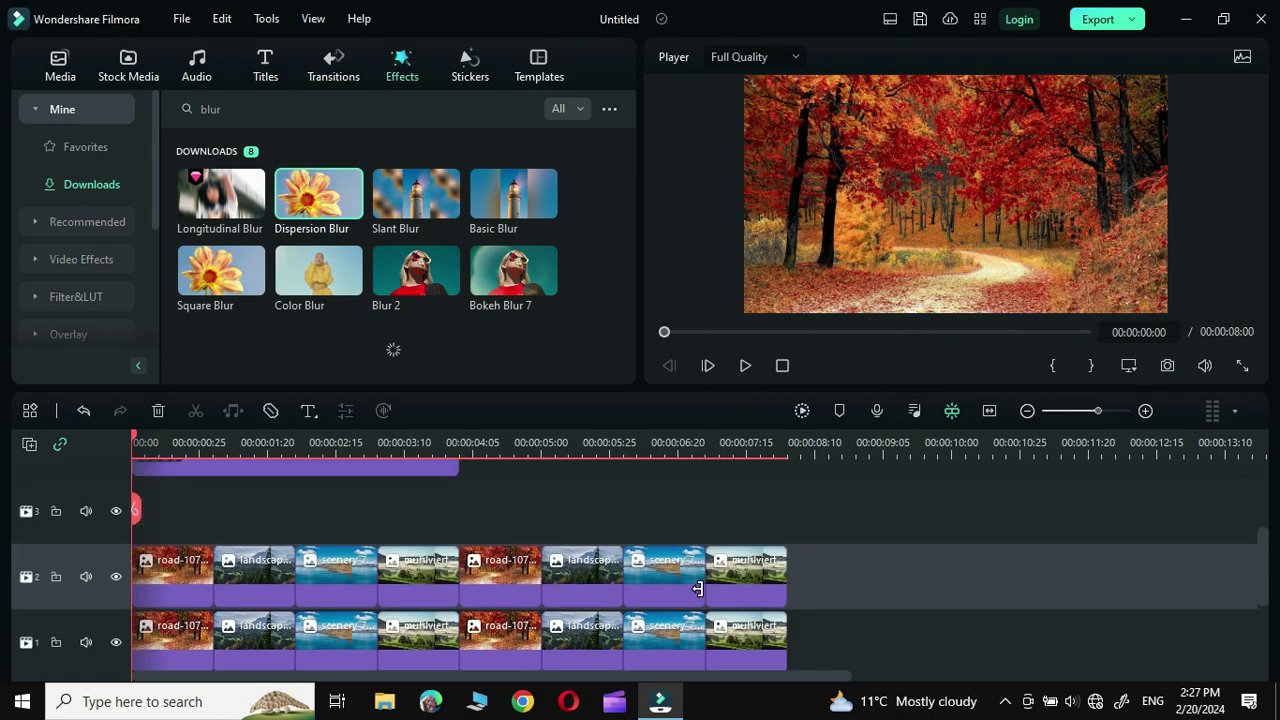
{"action": "left_click", "coordinate": [172, 577]}
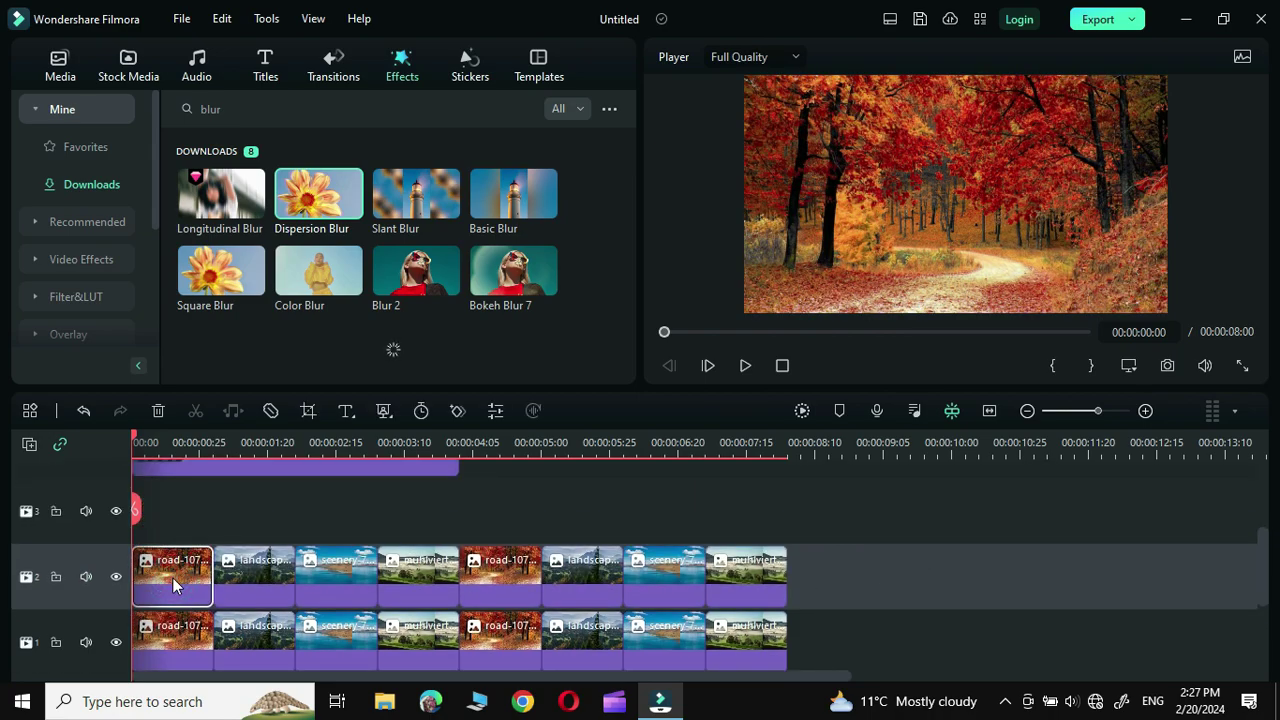
{"action": "scroll", "coordinate": [172, 577], "scroll_direction": "down", "scroll_amount": 1}
Step: Shrink the road picture inside its blurred copy and search effects for 'border'
{"action": "left_click_drag", "start_coordinate": [748, 308], "coordinate": [818, 275]}
{"action": "left_click_drag", "start_coordinate": [1015, 156], "coordinate": [989, 178]}
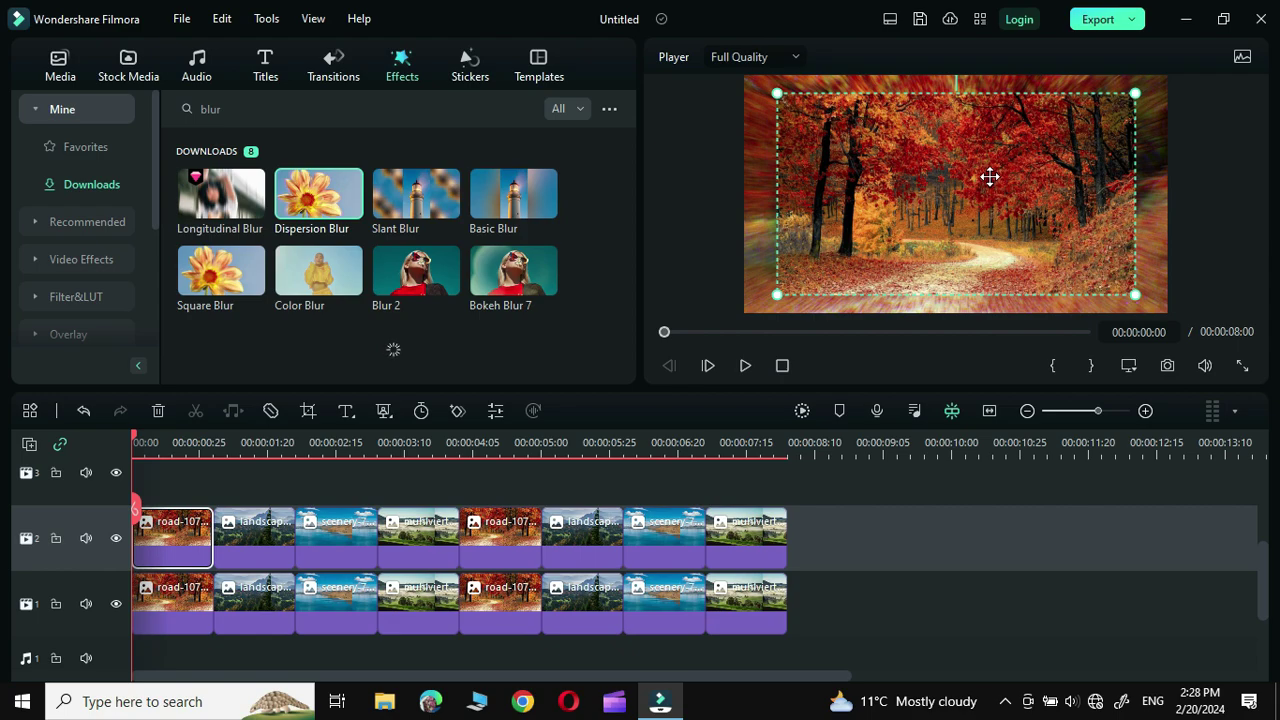
{"action": "left_click", "coordinate": [176, 113]}
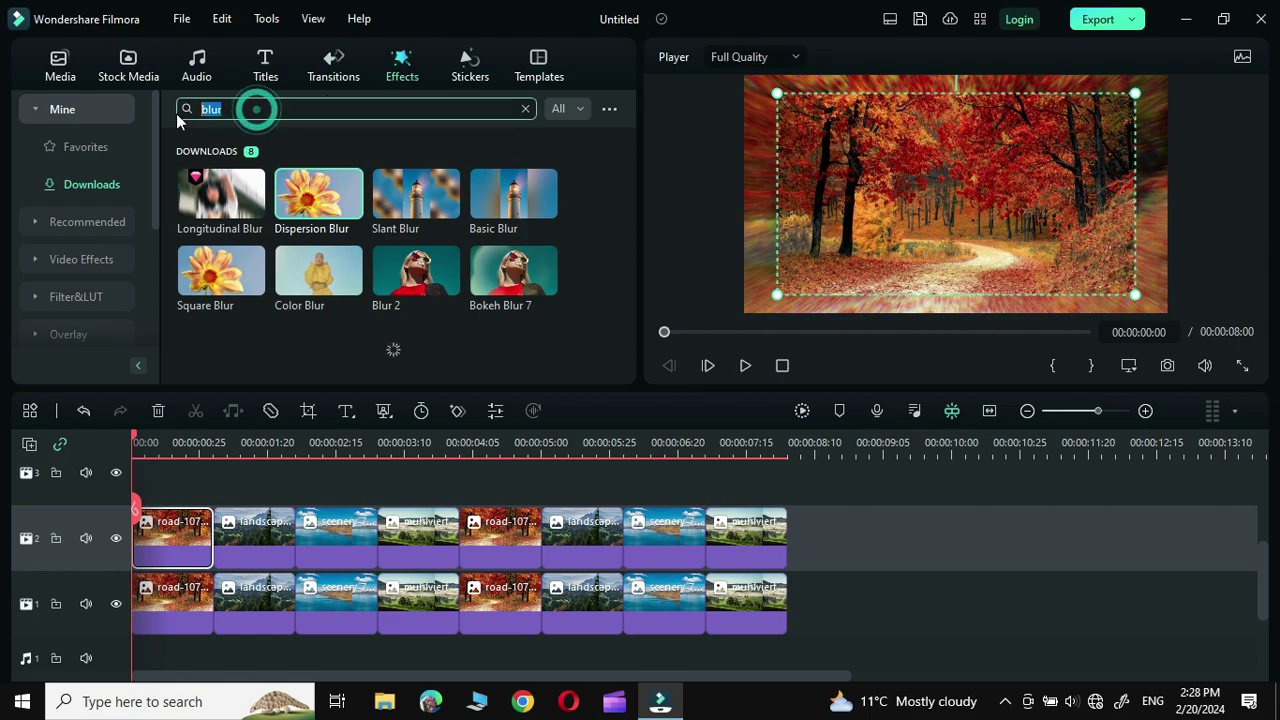
{"action": "type", "text": "border"}
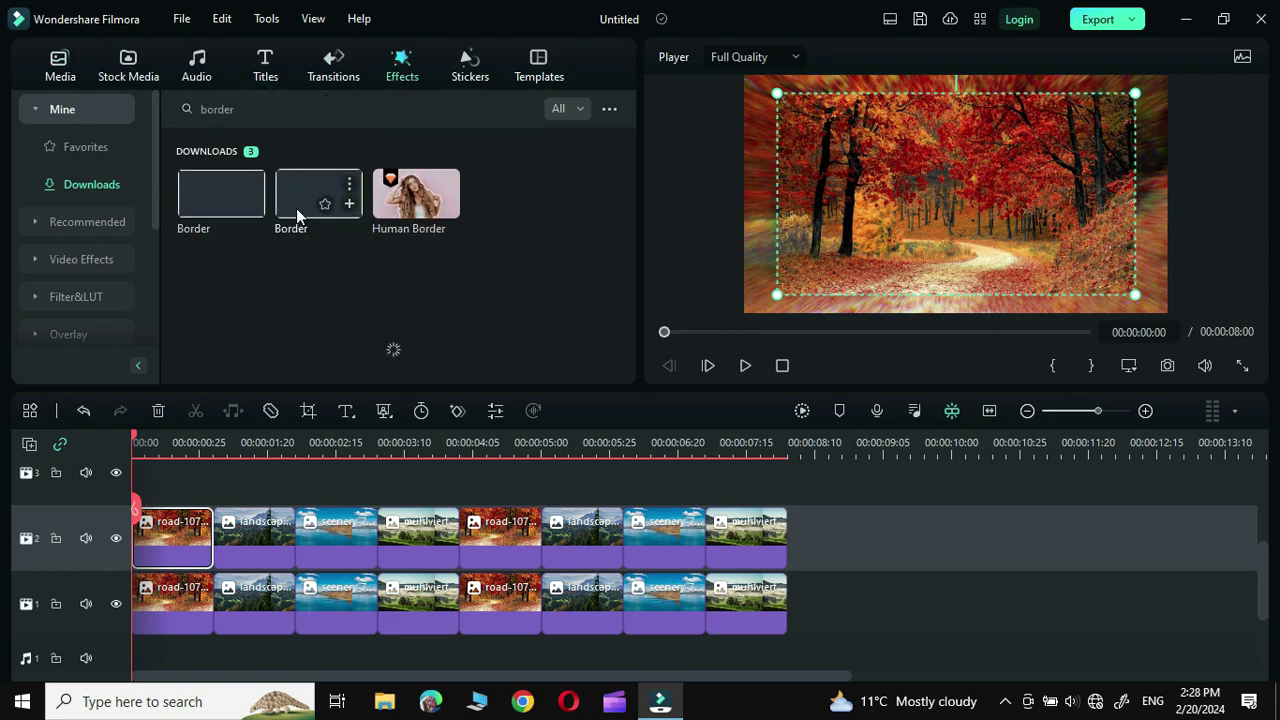
Step: Apply the first Border effect to the road clip on track 2 for a white outline
{"action": "left_click_drag", "start_coordinate": [219, 193], "coordinate": [145, 560]}
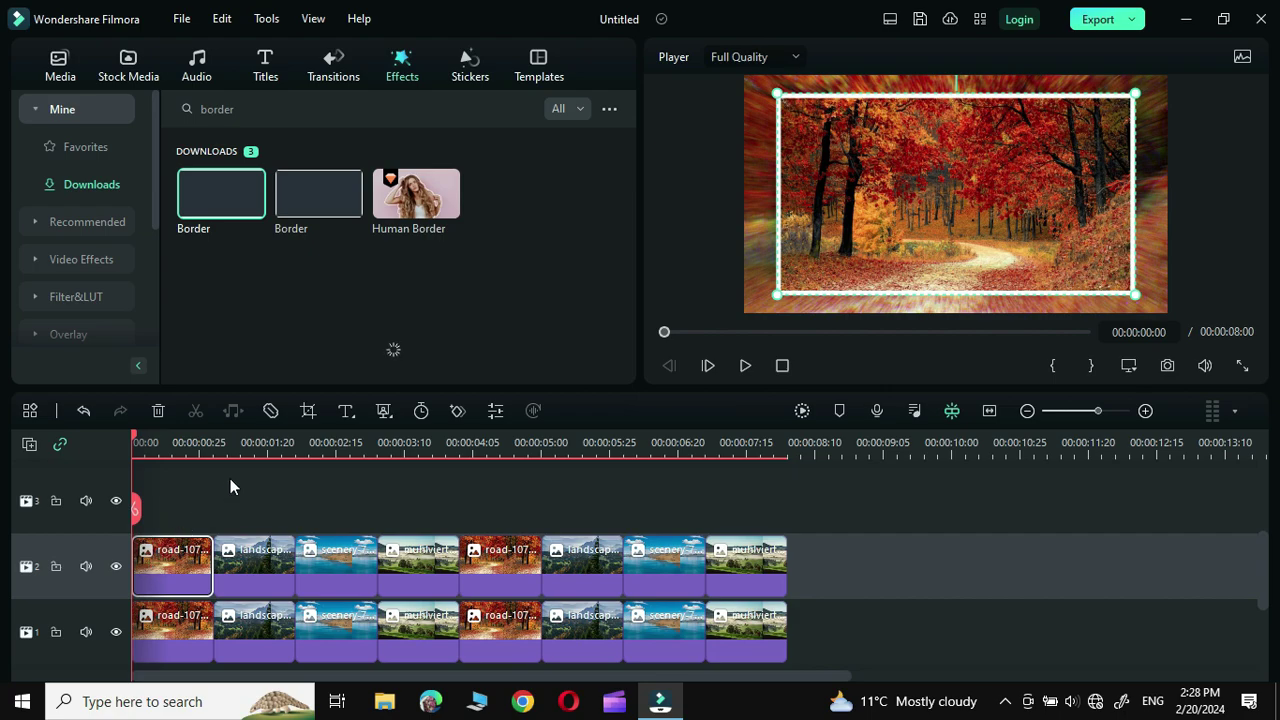
Step: Enable a Projection-style drop shadow in the road clip's Image > Basic settings
{"action": "double_click", "coordinate": [169, 557]}
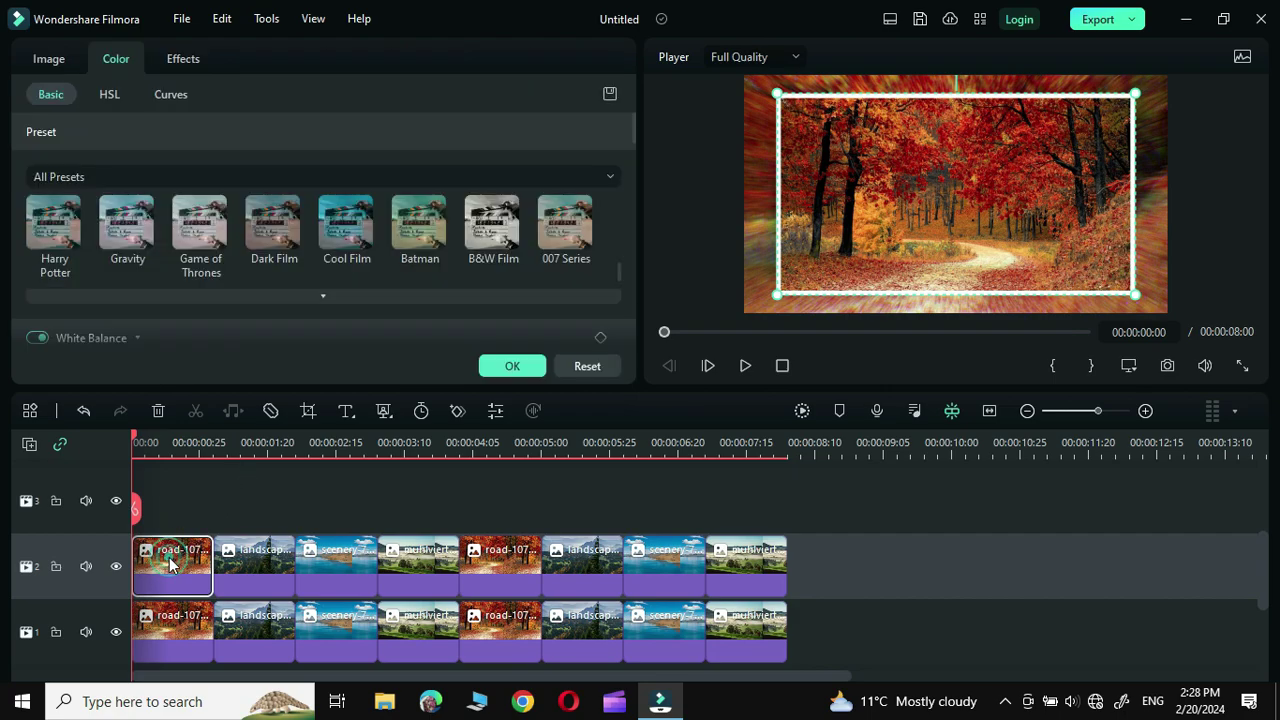
{"action": "left_click", "coordinate": [55, 63]}
{"action": "scroll", "coordinate": [236, 260], "scroll_direction": "down", "scroll_amount": 2}
{"action": "scroll", "coordinate": [236, 262], "scroll_direction": "down", "scroll_amount": 4}
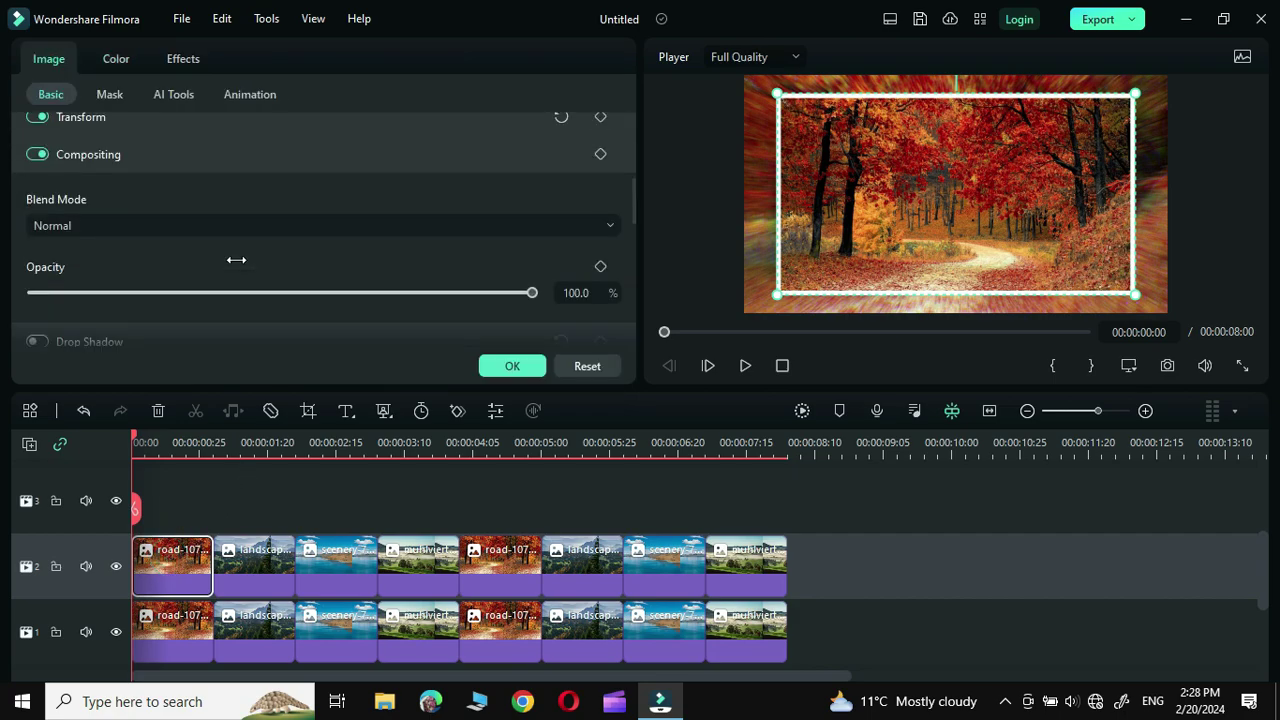
{"action": "left_click", "coordinate": [37, 229]}
{"action": "scroll", "coordinate": [346, 289], "scroll_direction": "down", "scroll_amount": 2}
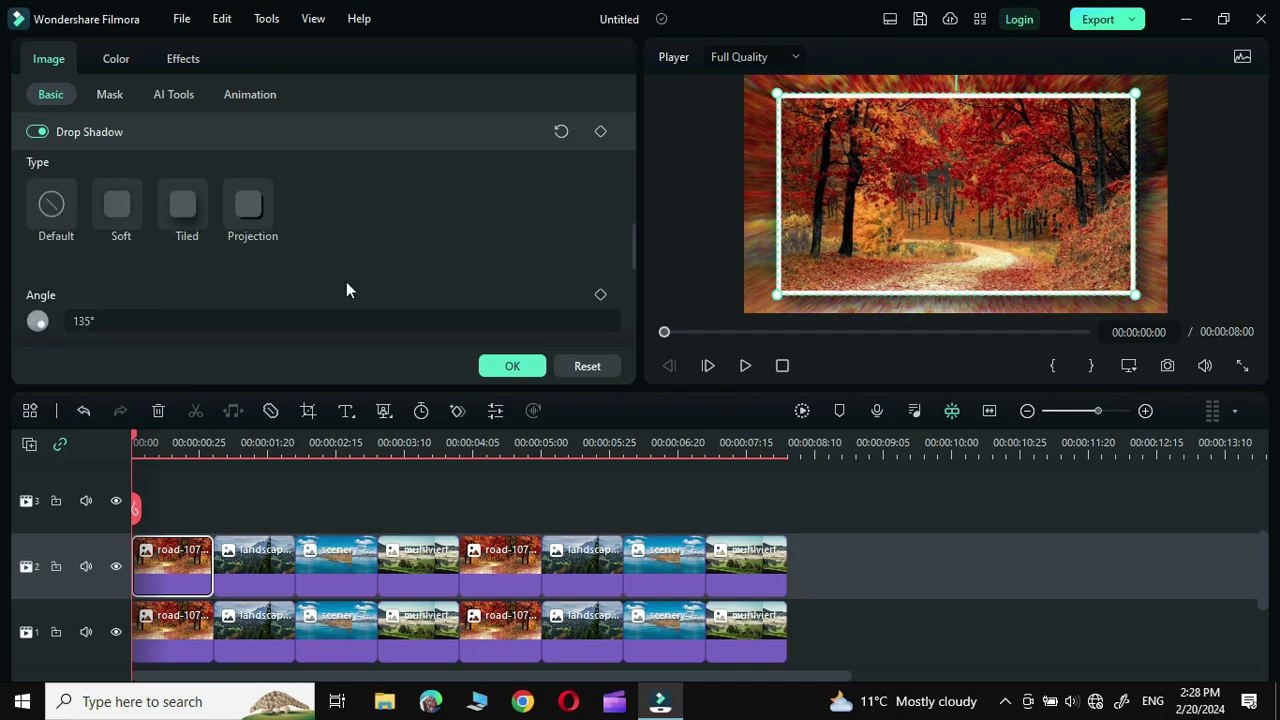
{"action": "left_click", "coordinate": [248, 210]}
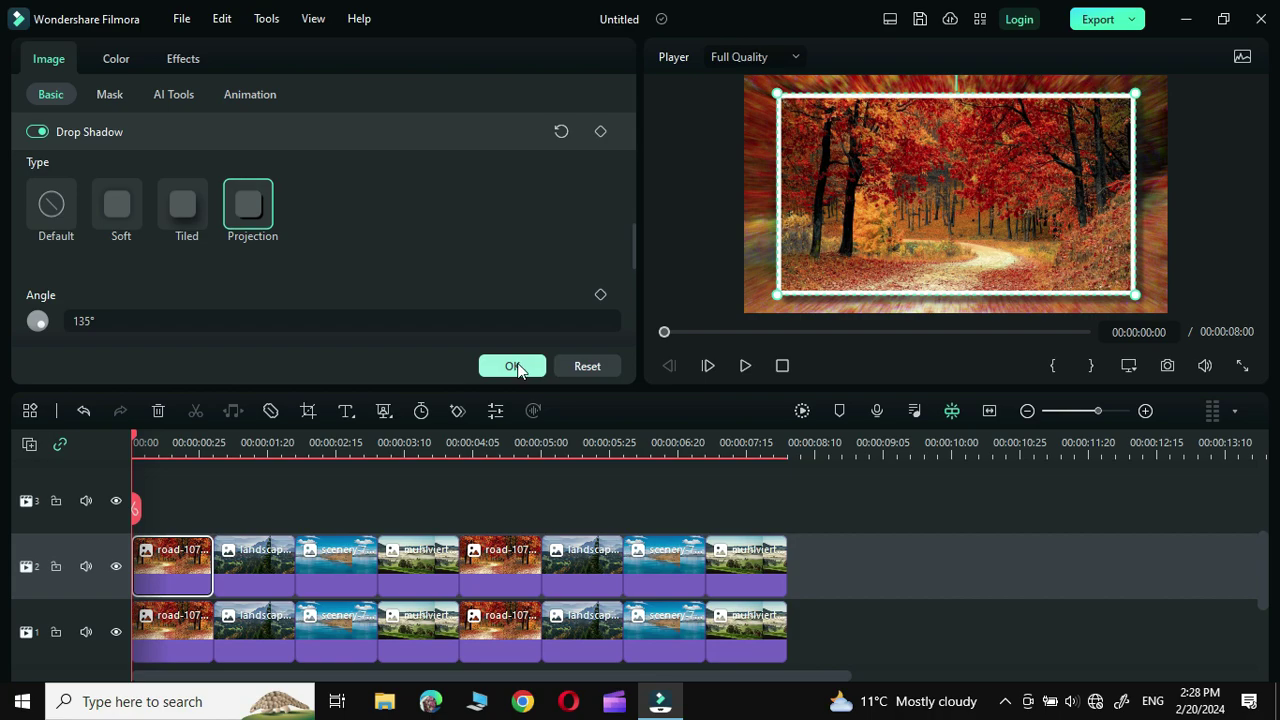
{"action": "left_click", "coordinate": [512, 366]}
{"action": "left_click", "coordinate": [1012, 514]}
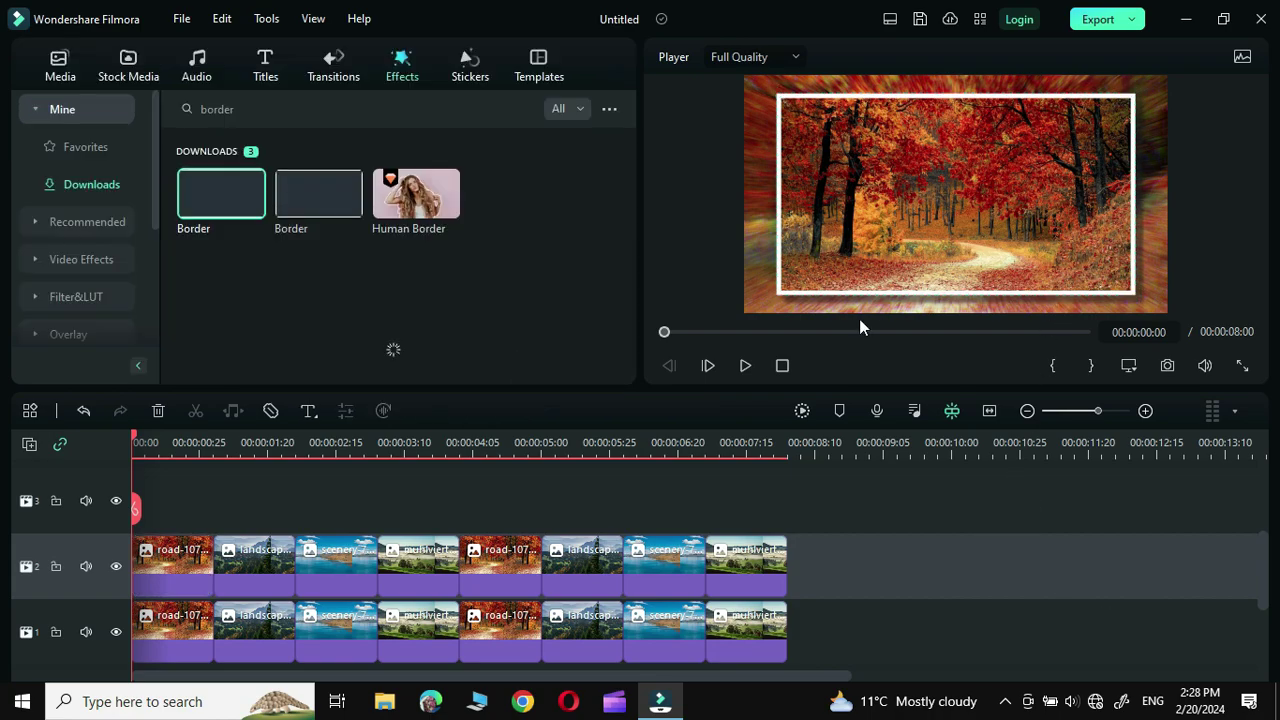
Step: Paste the road picture's border and drop shadow onto the other seven track 2 pictures
{"action": "left_click", "coordinate": [166, 562]}
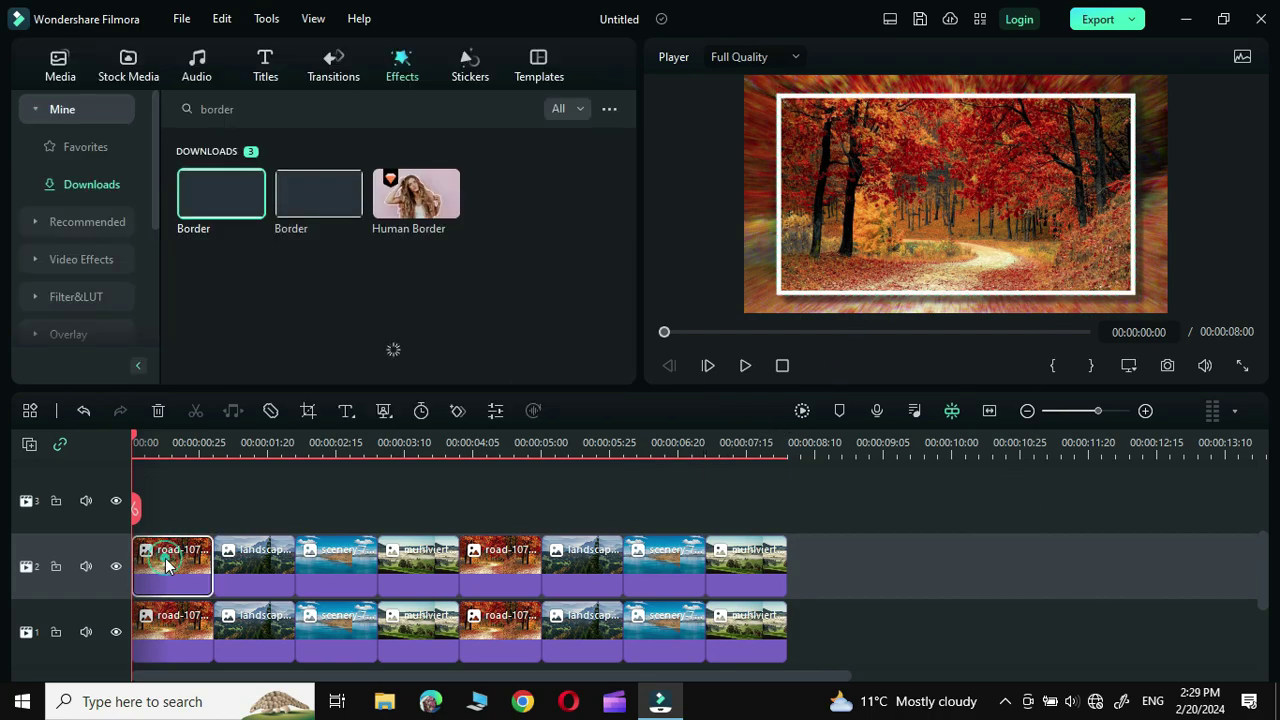
{"action": "right_click", "coordinate": [165, 558]}
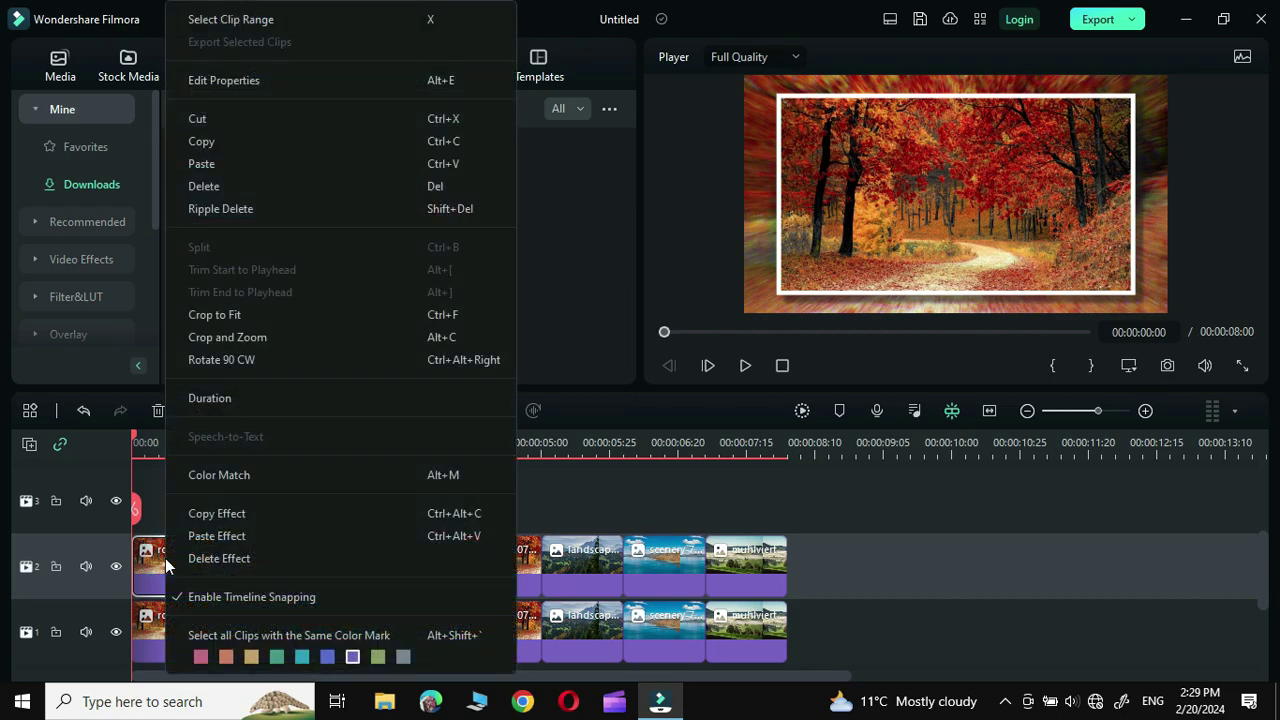
{"action": "left_click", "coordinate": [220, 515]}
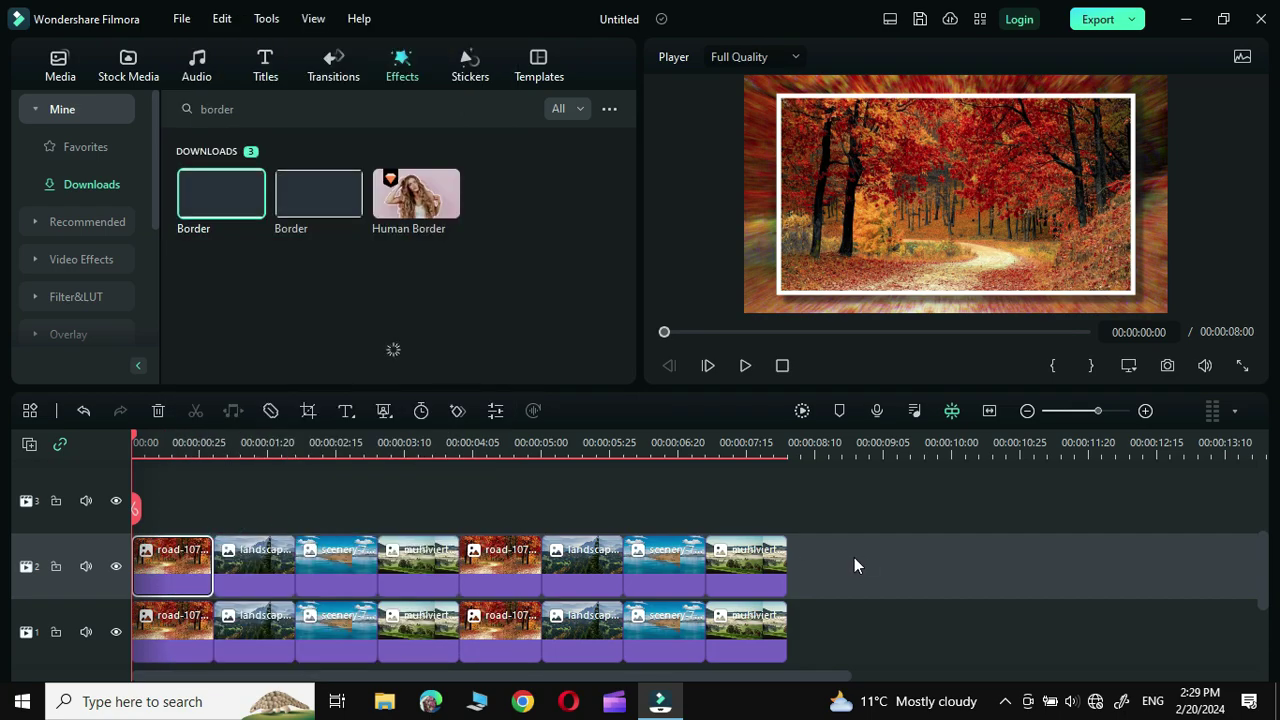
{"action": "left_click_drag", "start_coordinate": [854, 557], "coordinate": [262, 586]}
{"action": "right_click", "coordinate": [337, 562]}
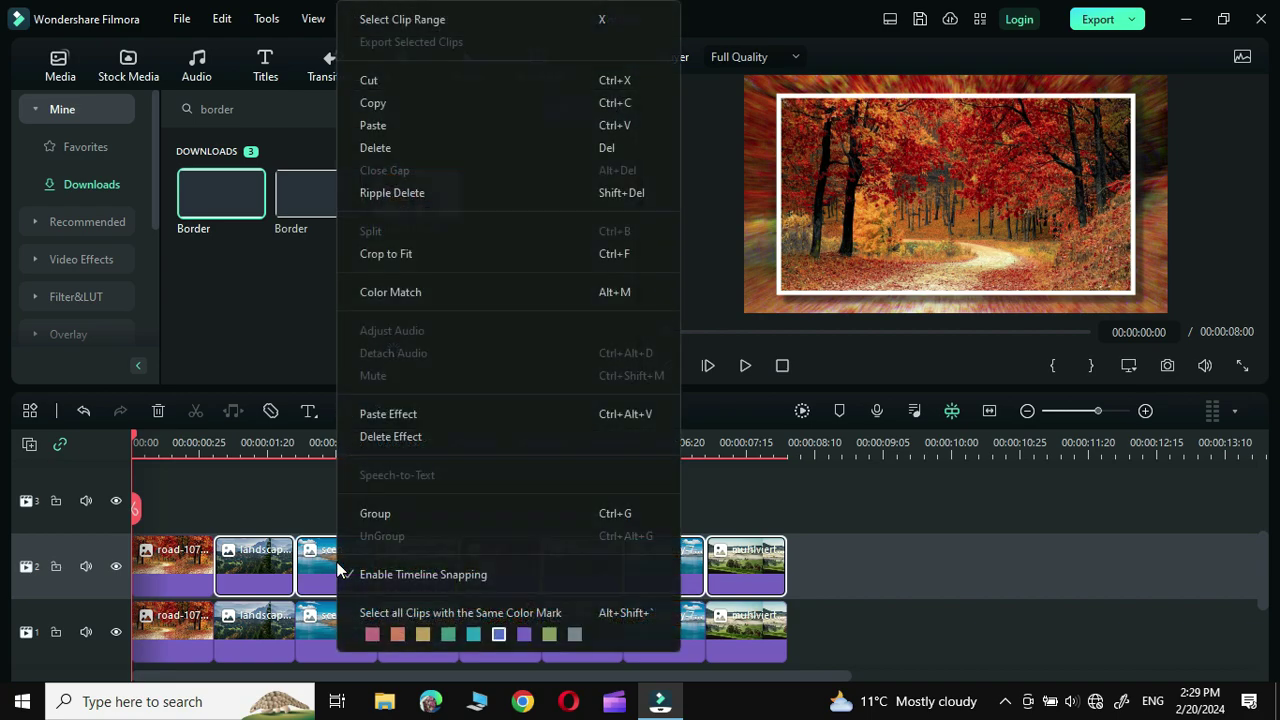
{"action": "left_click", "coordinate": [391, 413]}
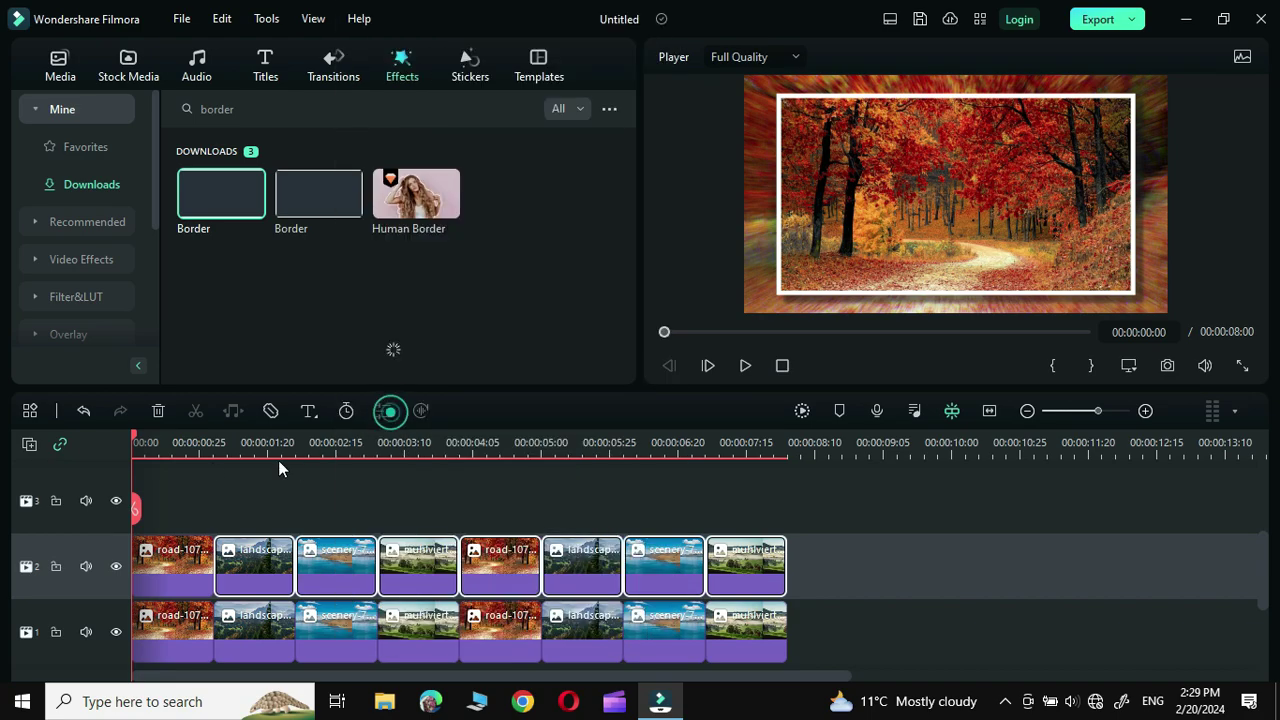
{"action": "left_click_drag", "start_coordinate": [135, 442], "coordinate": [134, 511]}
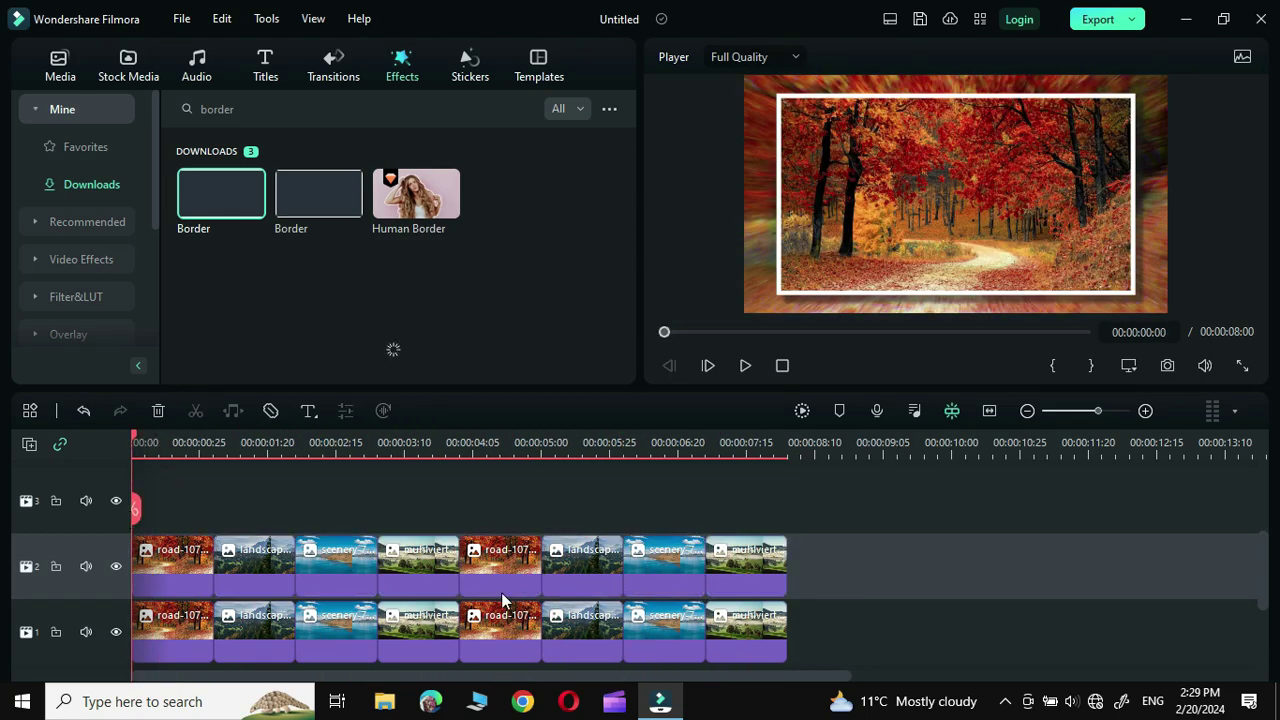
Step: Set the first road picture's Rotate to 1°
{"action": "left_click", "coordinate": [177, 561]}
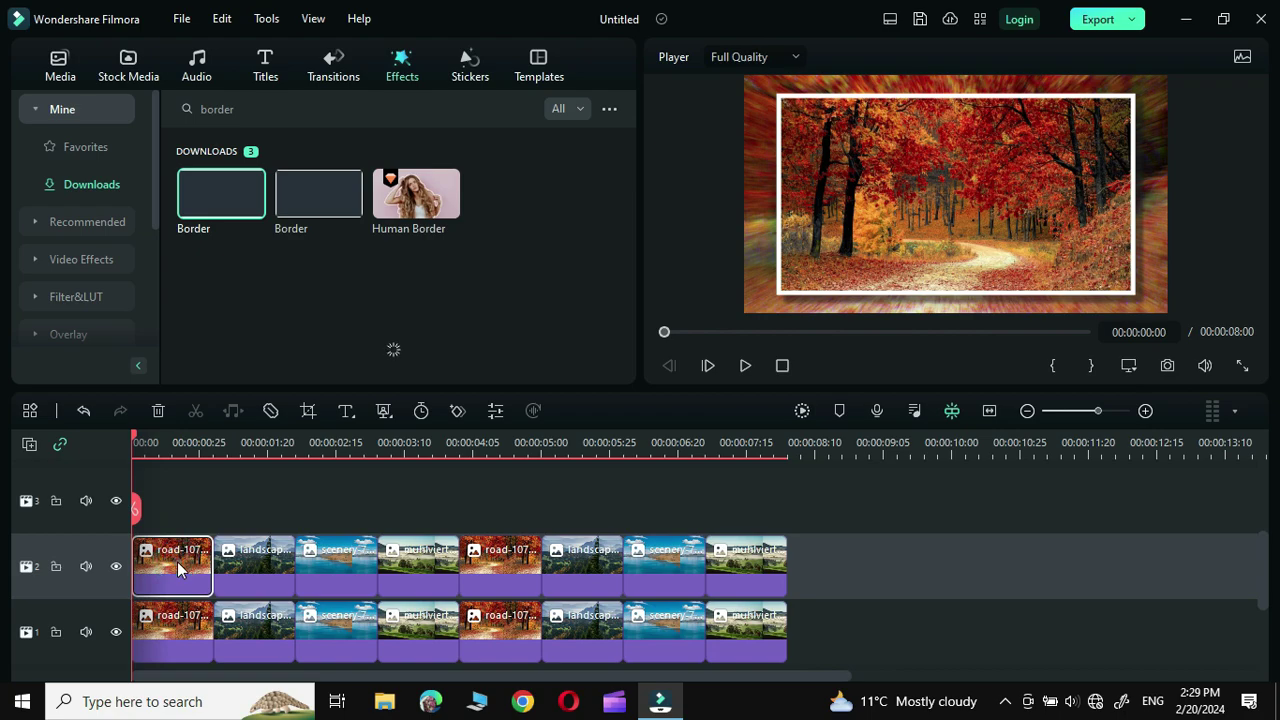
{"action": "double_click", "coordinate": [178, 561]}
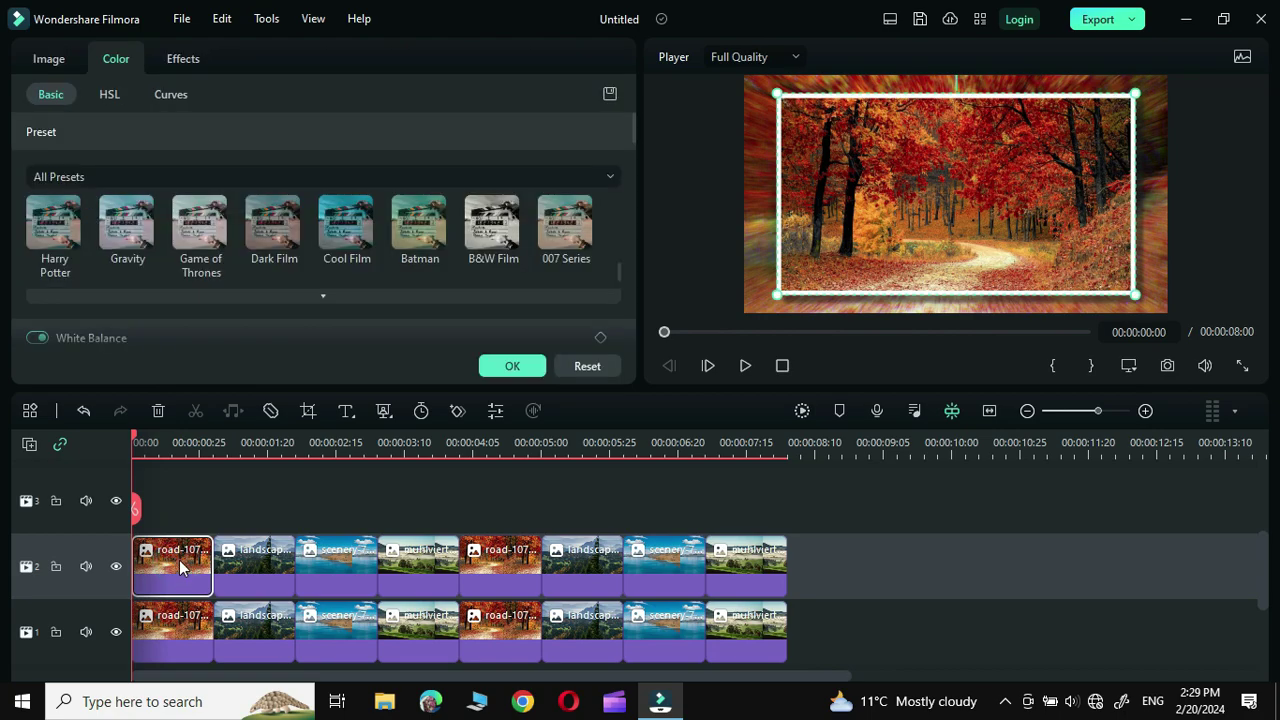
{"action": "left_click", "coordinate": [184, 58]}
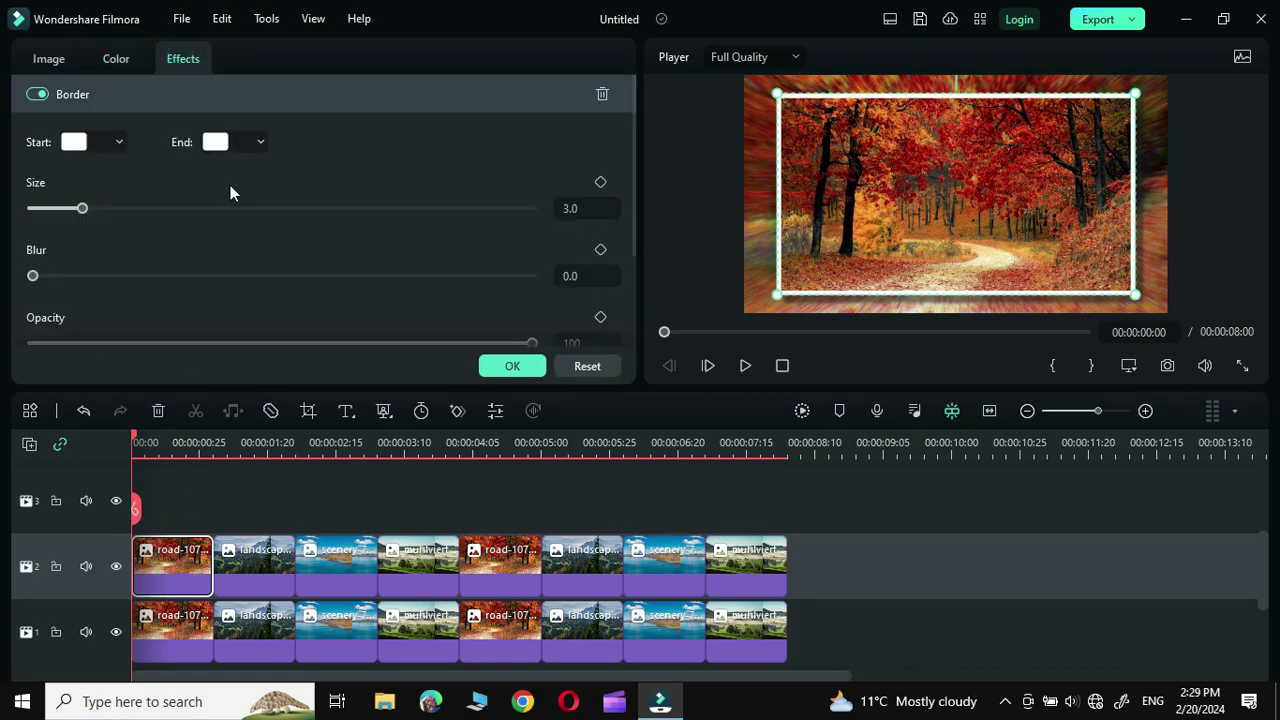
{"action": "left_click", "coordinate": [50, 59]}
{"action": "scroll", "coordinate": [338, 230], "scroll_direction": "down", "scroll_amount": 1}
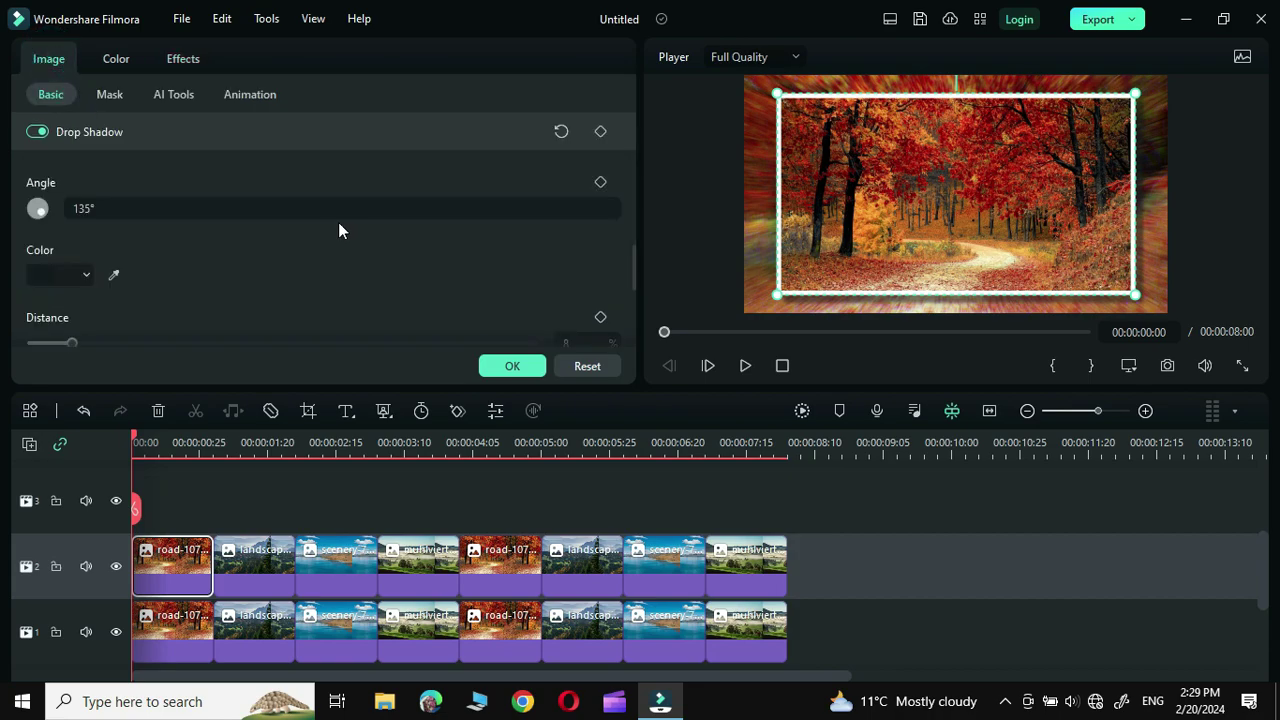
{"action": "scroll", "coordinate": [338, 230], "scroll_direction": "up", "scroll_amount": 5}
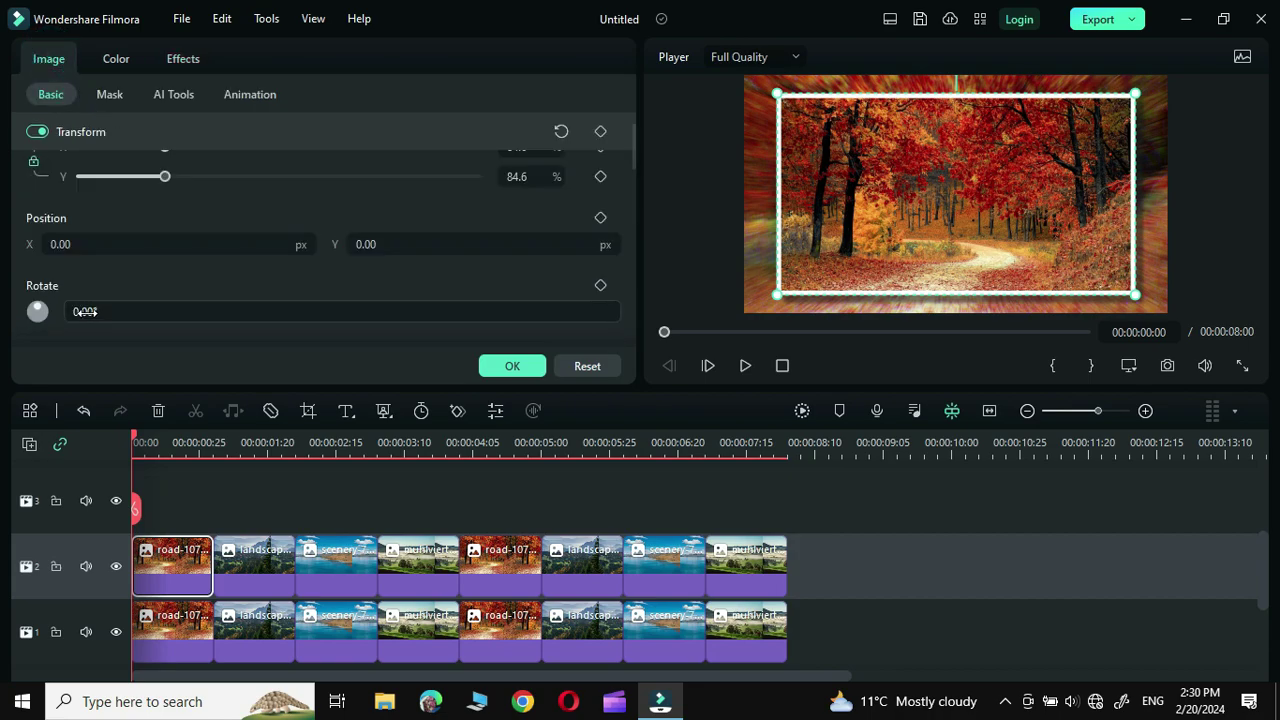
{"action": "left_click", "coordinate": [88, 311]}
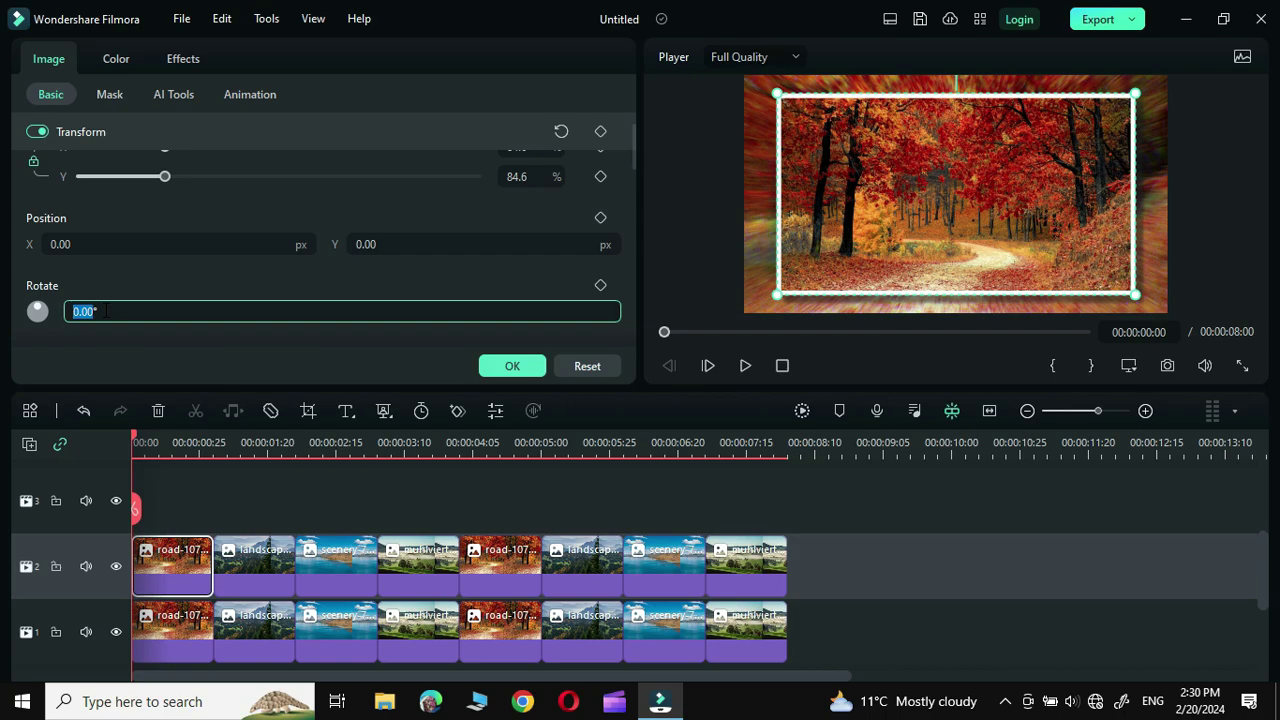
{"action": "type", "text": "1"}
{"action": "left_click", "coordinate": [483, 365]}
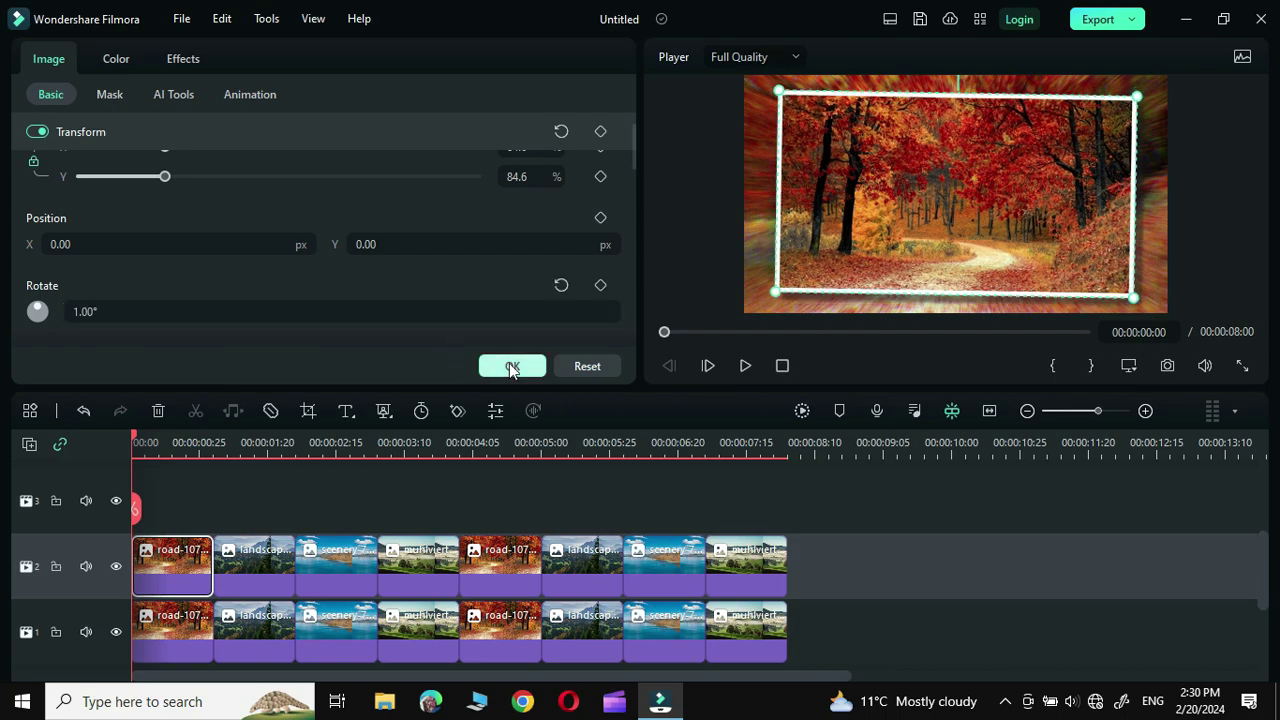
Step: Set the landscape picture's Position X to 3
{"action": "left_click", "coordinate": [263, 560]}
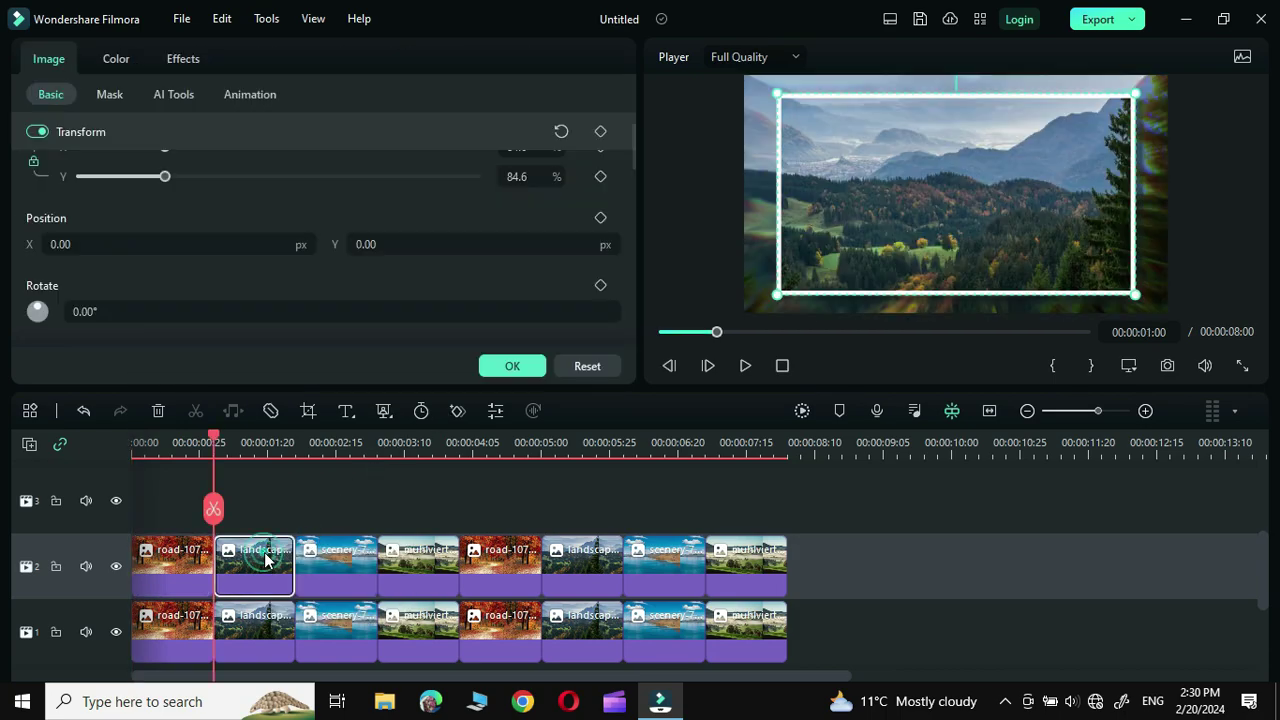
{"action": "left_click", "coordinate": [68, 245]}
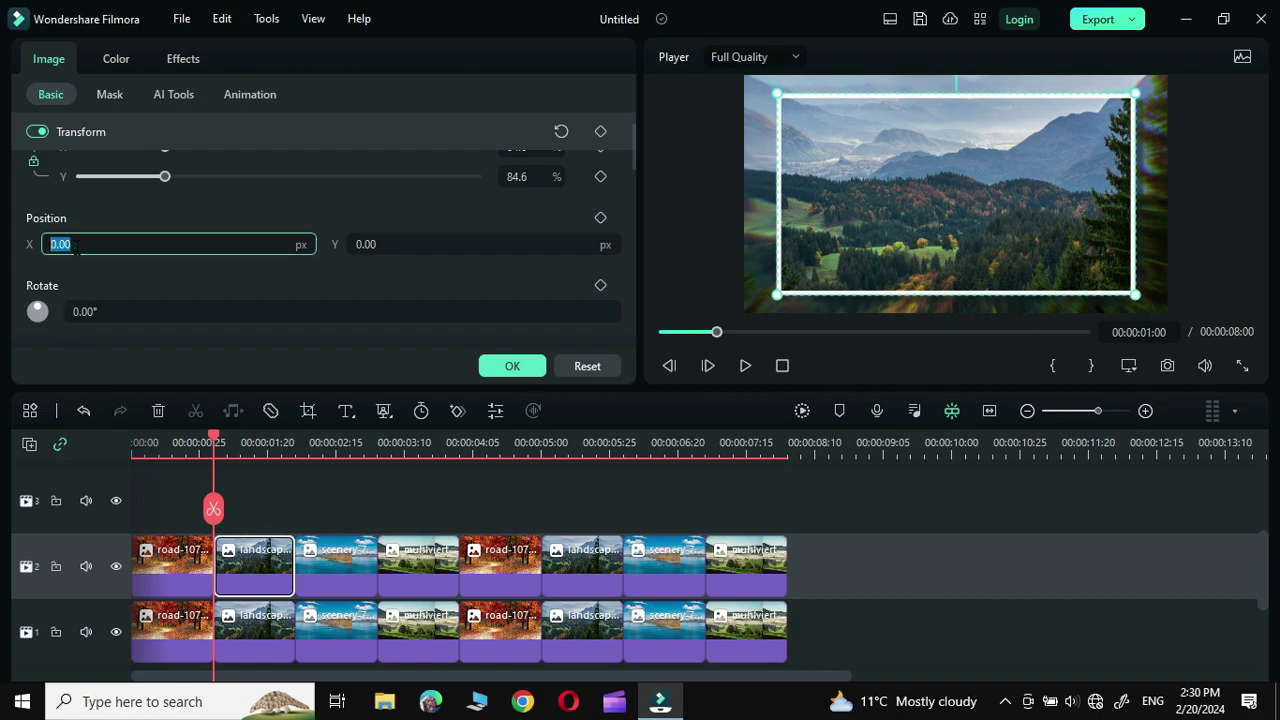
{"action": "type", "text": "3"}
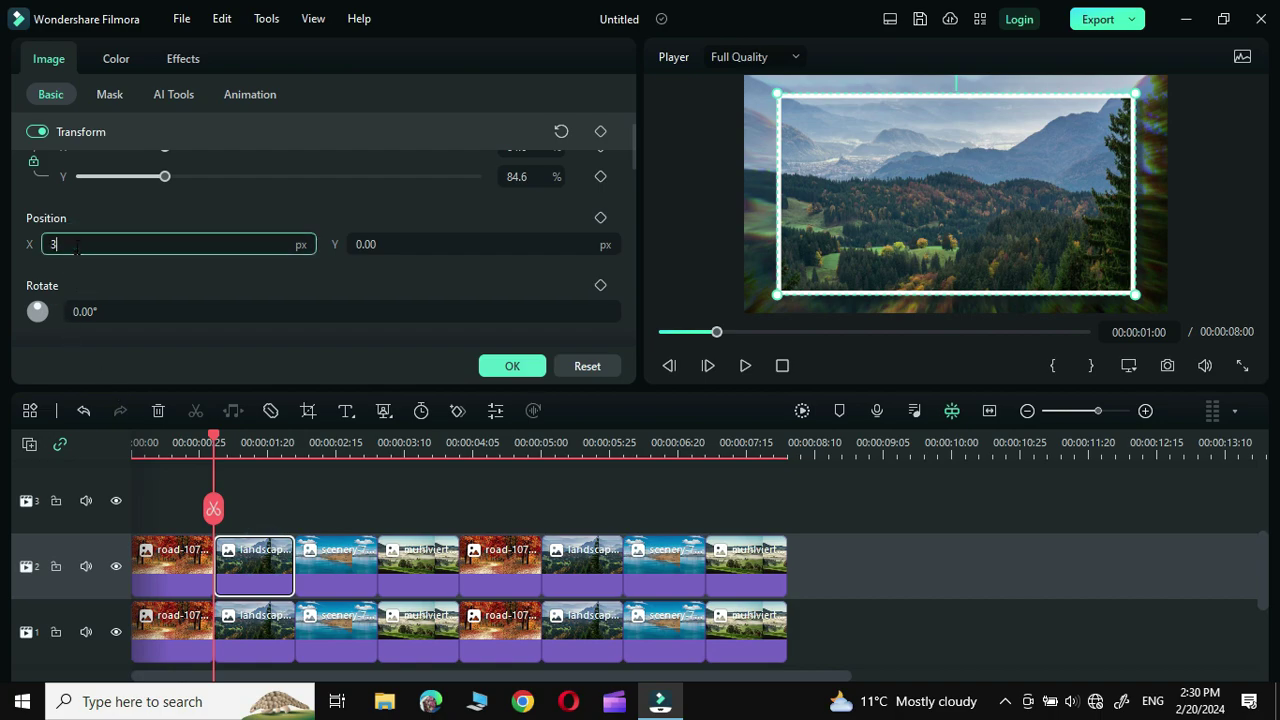
{"action": "left_click", "coordinate": [510, 366]}
Step: Set Position X to -1 for the scenery picture and -3 for the multiverse picture
{"action": "double_click", "coordinate": [346, 565]}
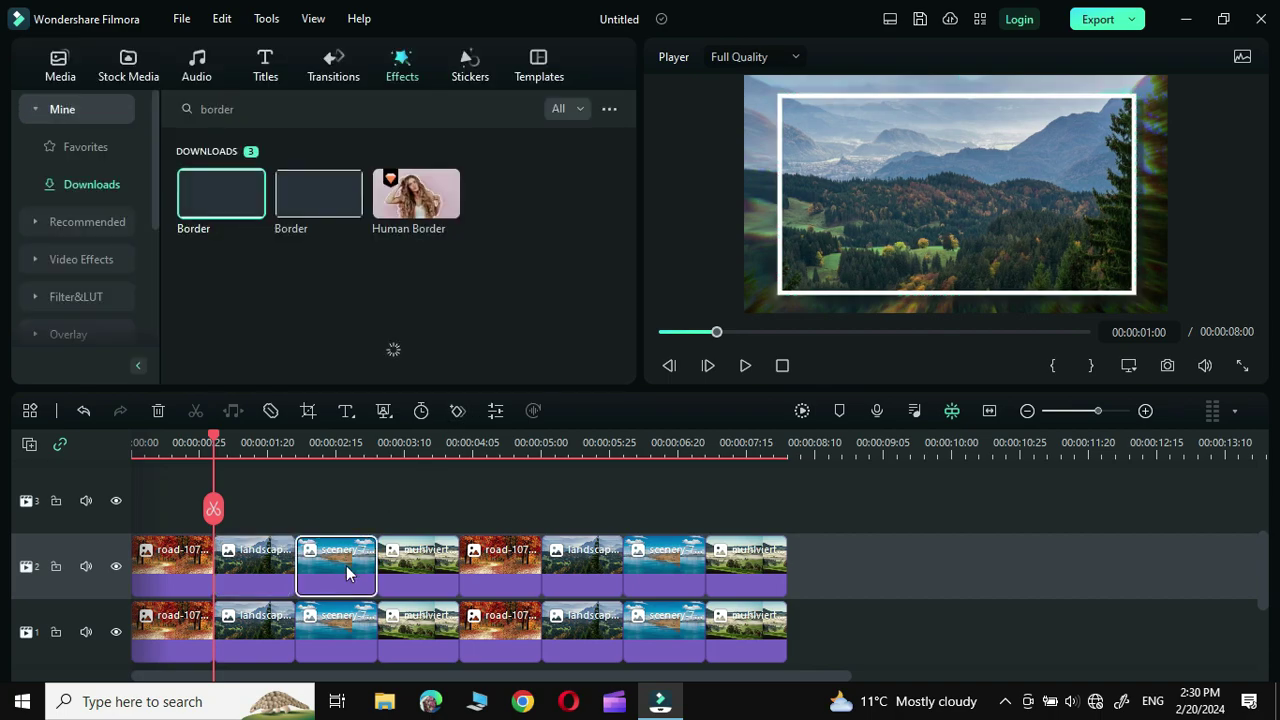
{"action": "left_click", "coordinate": [75, 246]}
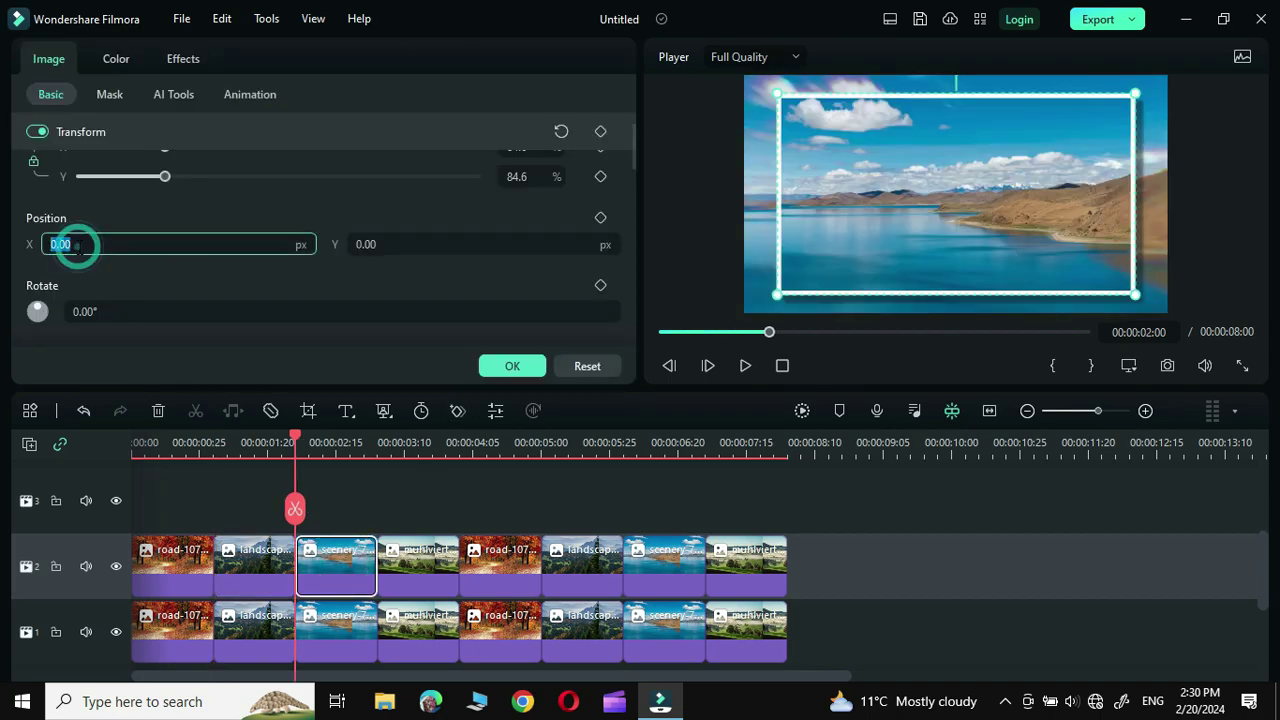
{"action": "type", "text": "-1"}
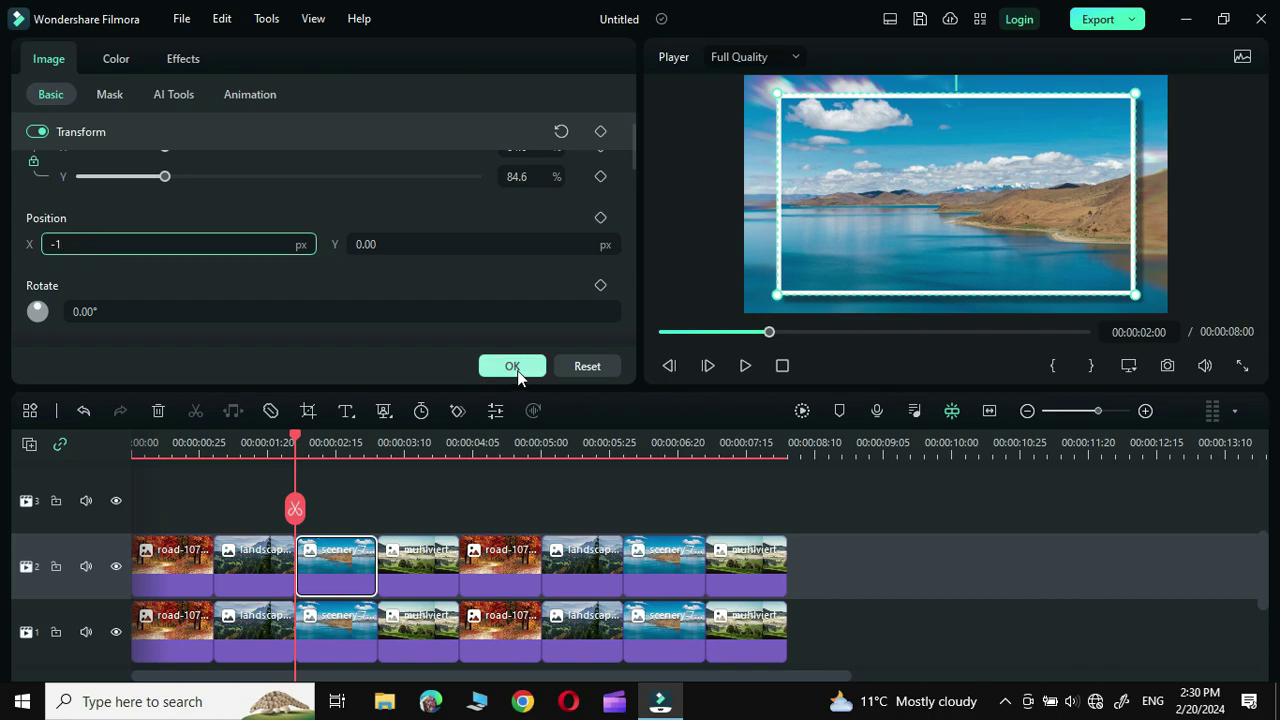
{"action": "left_click", "coordinate": [512, 366]}
{"action": "double_click", "coordinate": [420, 560]}
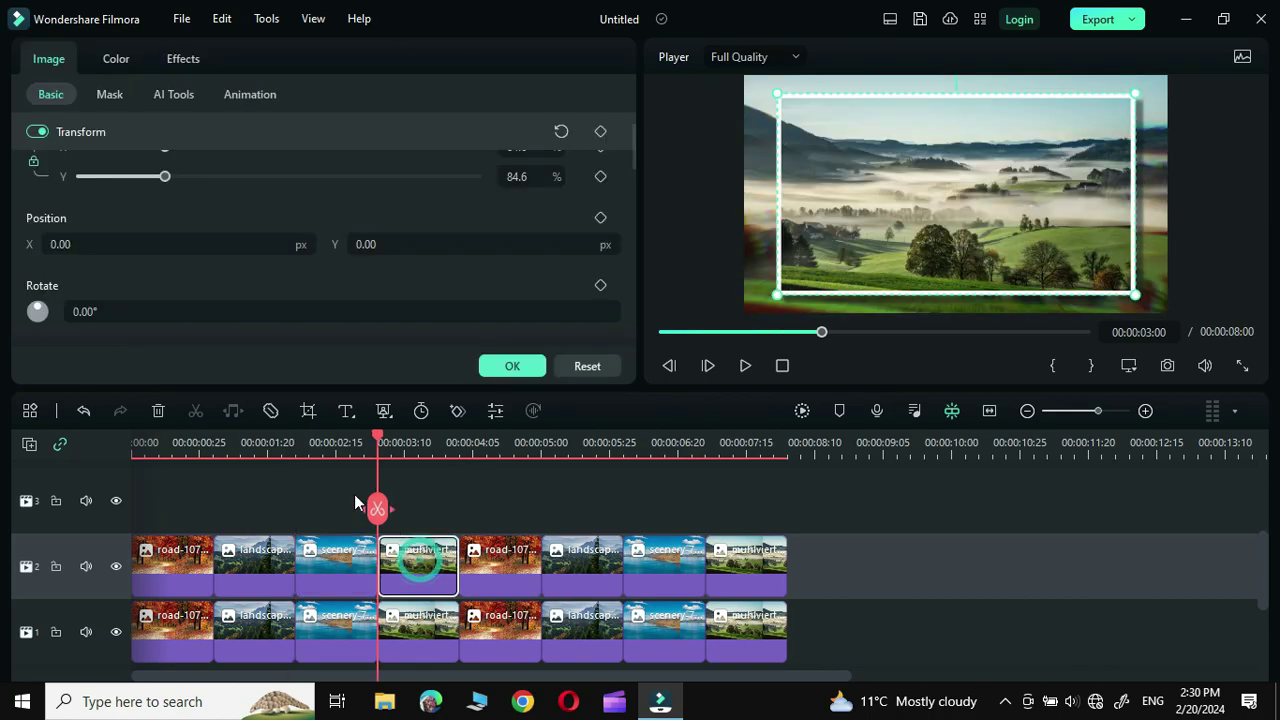
{"action": "left_click", "coordinate": [63, 244]}
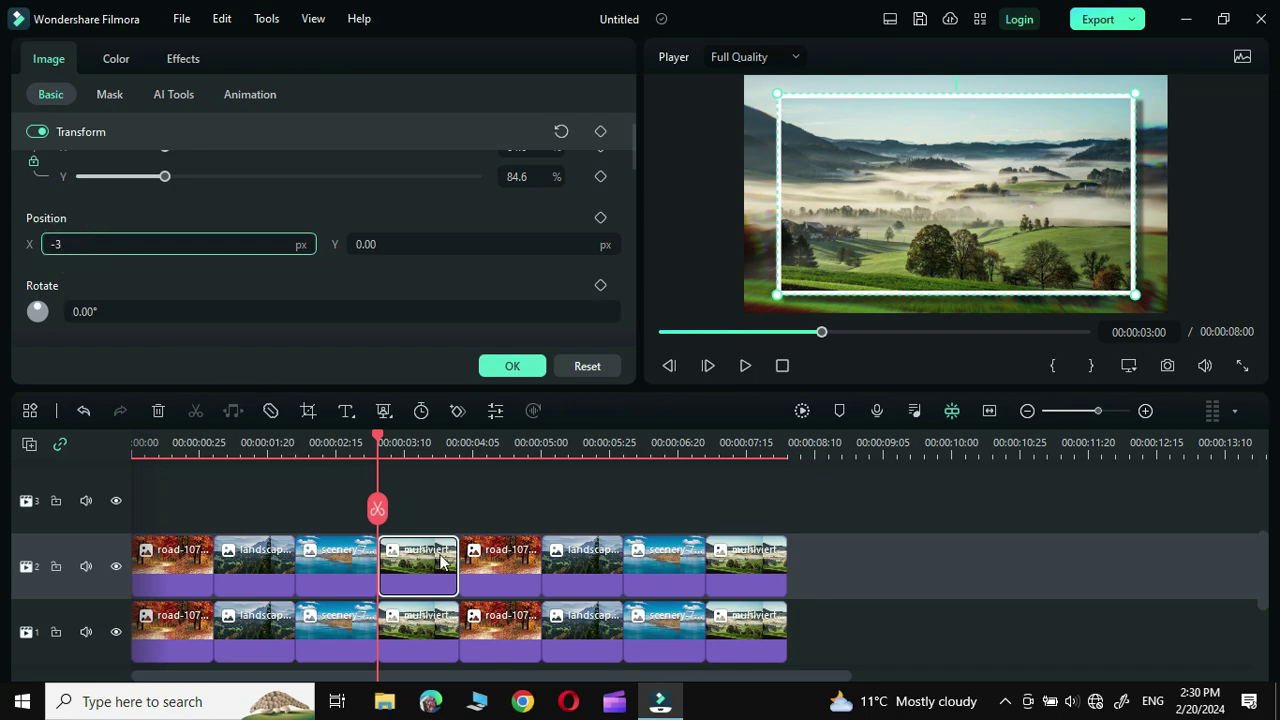
{"action": "left_click", "coordinate": [510, 572]}
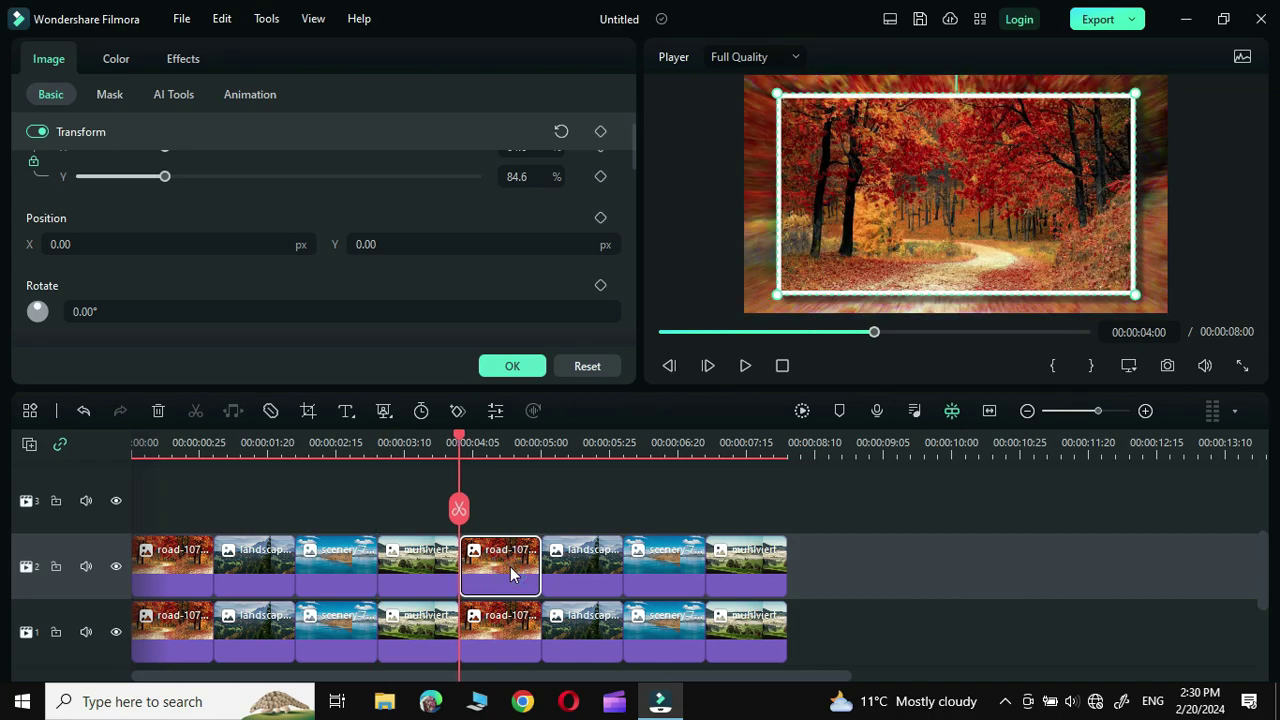
{"action": "left_click", "coordinate": [974, 597]}
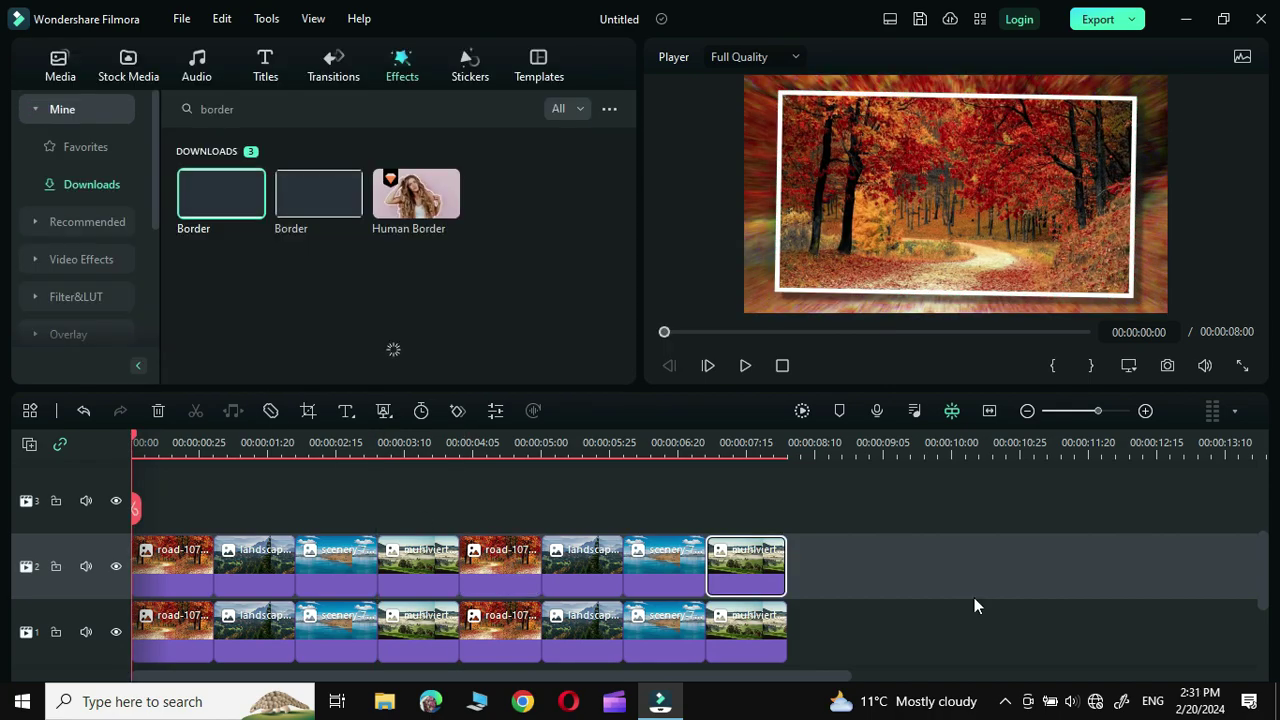
Step: Move seven pictures from landscape onward to track 3, six to track 4, and the last five to track 5
{"action": "left_click_drag", "start_coordinate": [884, 571], "coordinate": [268, 576]}
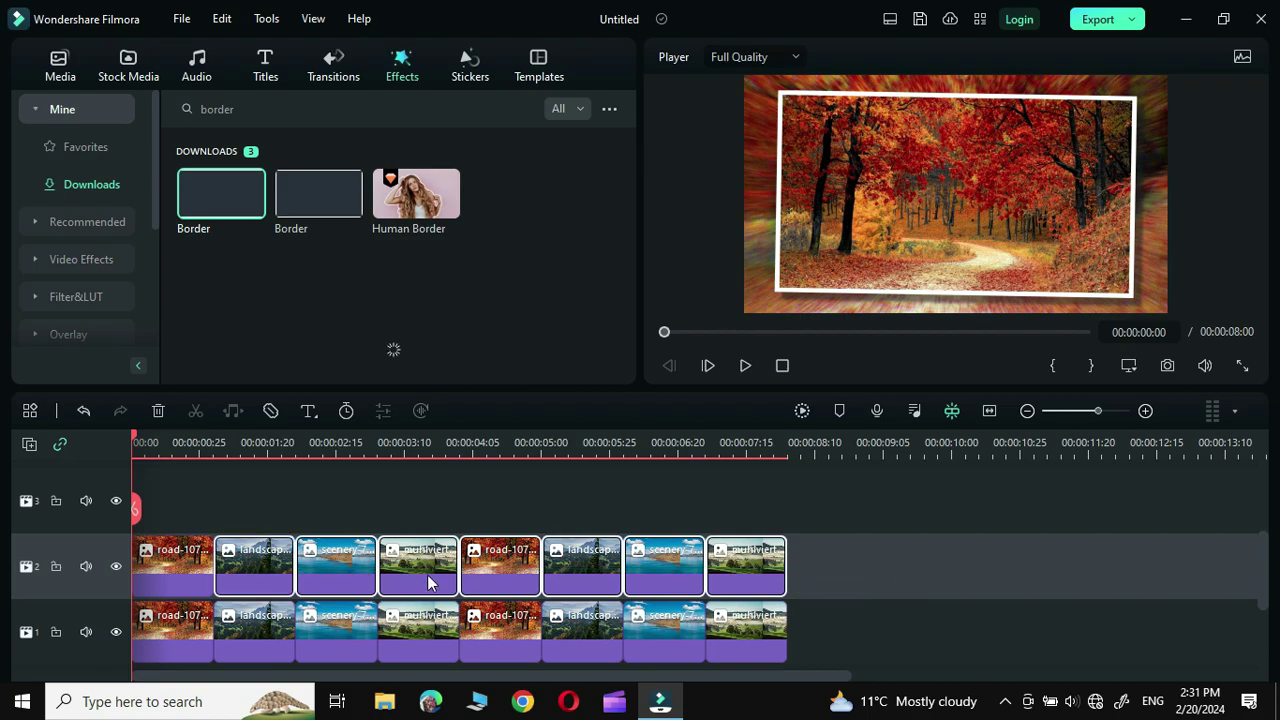
{"action": "left_click_drag", "start_coordinate": [417, 577], "coordinate": [415, 533]}
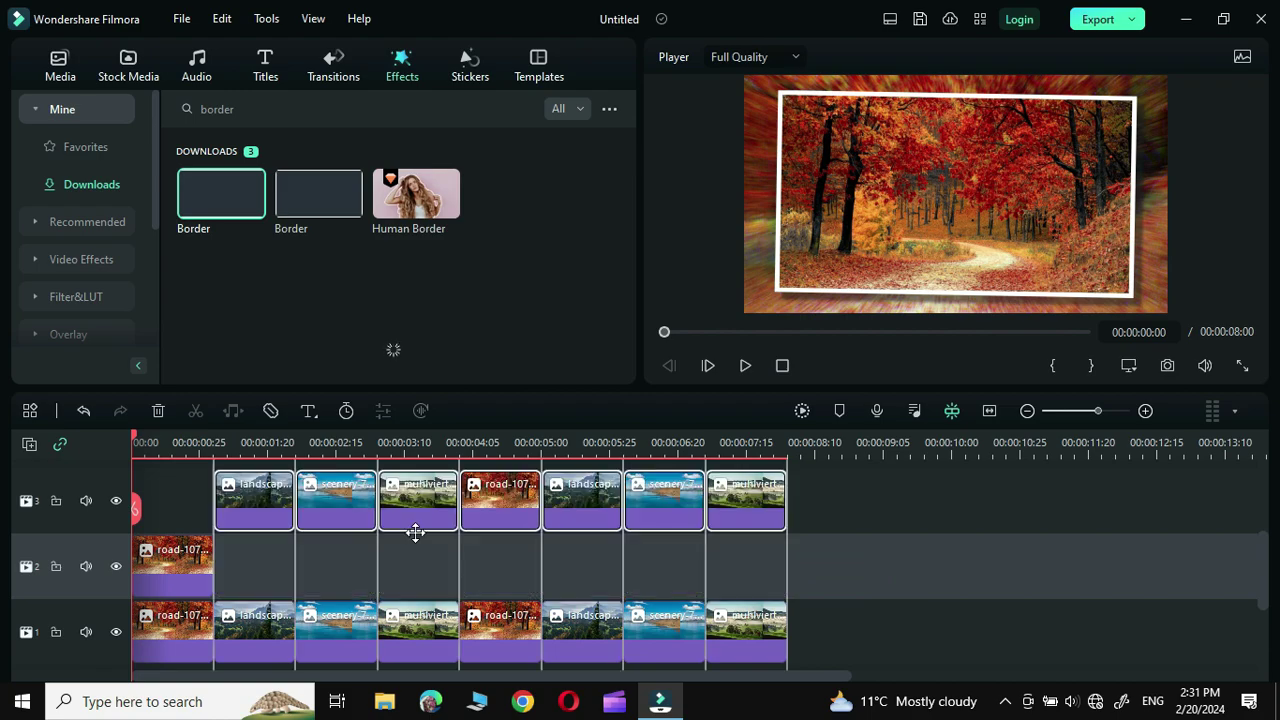
{"action": "left_click_drag", "start_coordinate": [853, 586], "coordinate": [365, 590]}
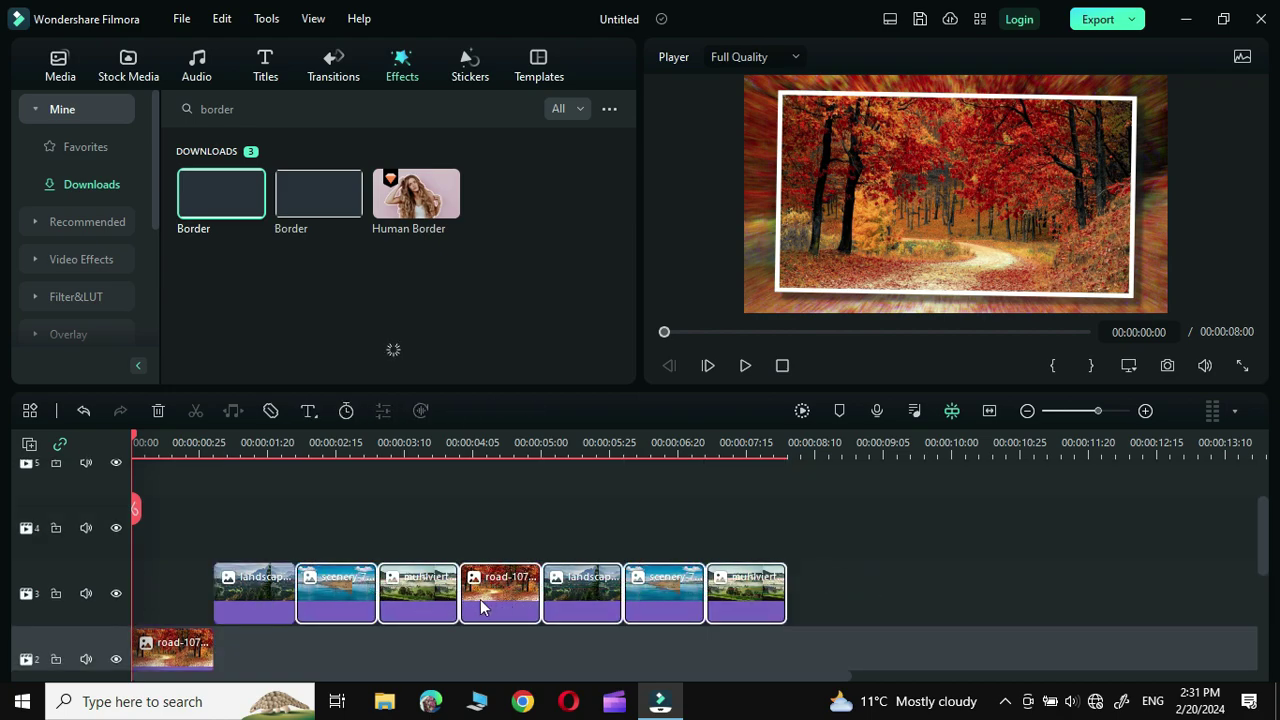
{"action": "left_click_drag", "start_coordinate": [480, 599], "coordinate": [477, 557]}
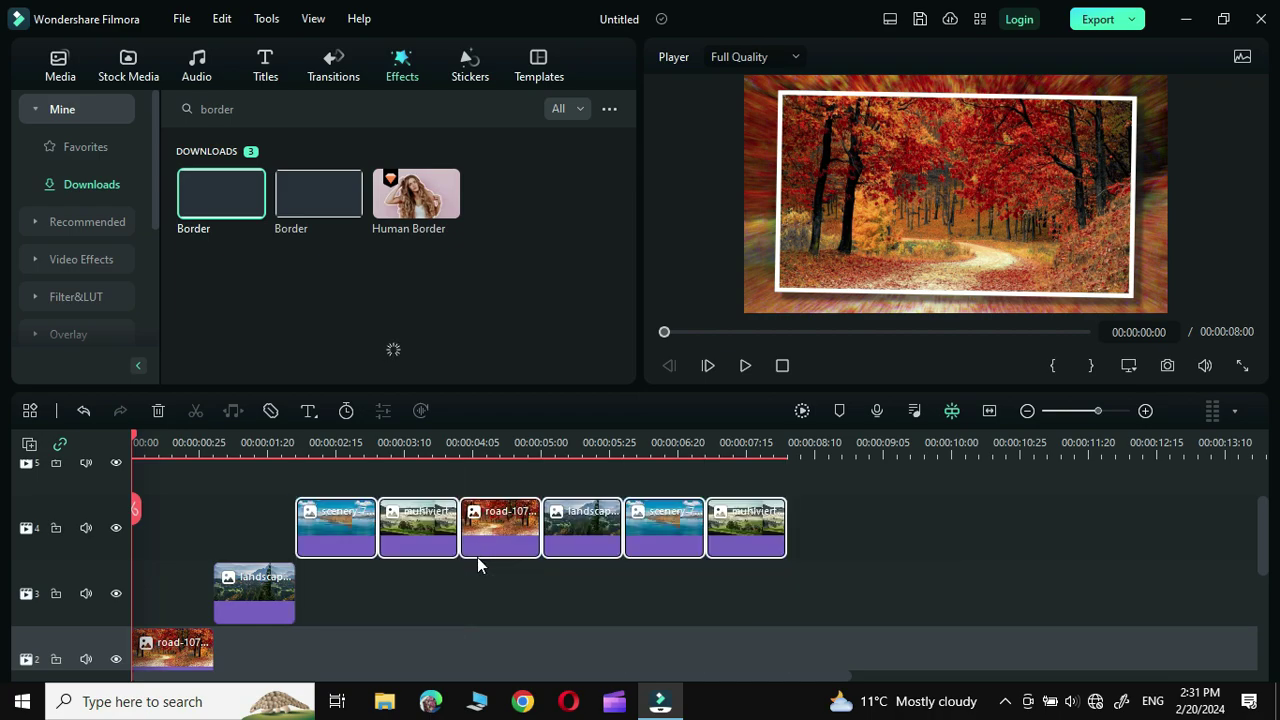
{"action": "scroll", "coordinate": [914, 578], "scroll_direction": "up", "scroll_amount": 1}
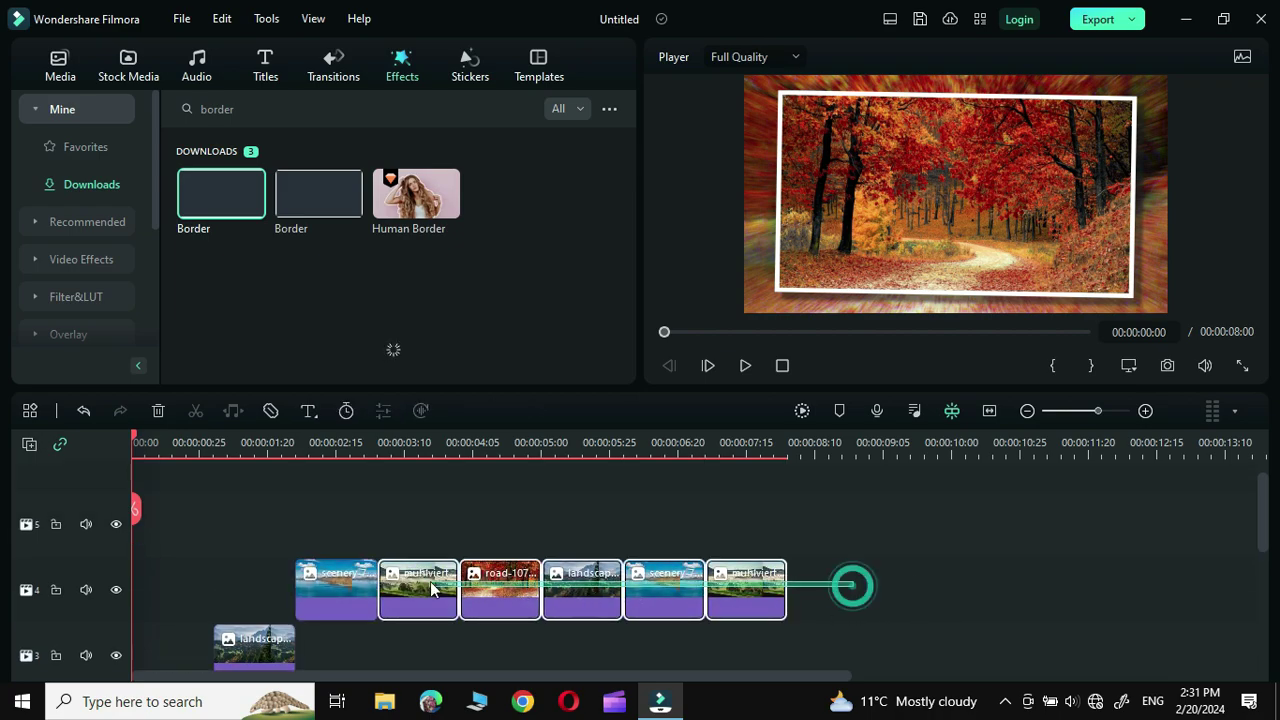
{"action": "left_click_drag", "start_coordinate": [598, 603], "coordinate": [586, 549]}
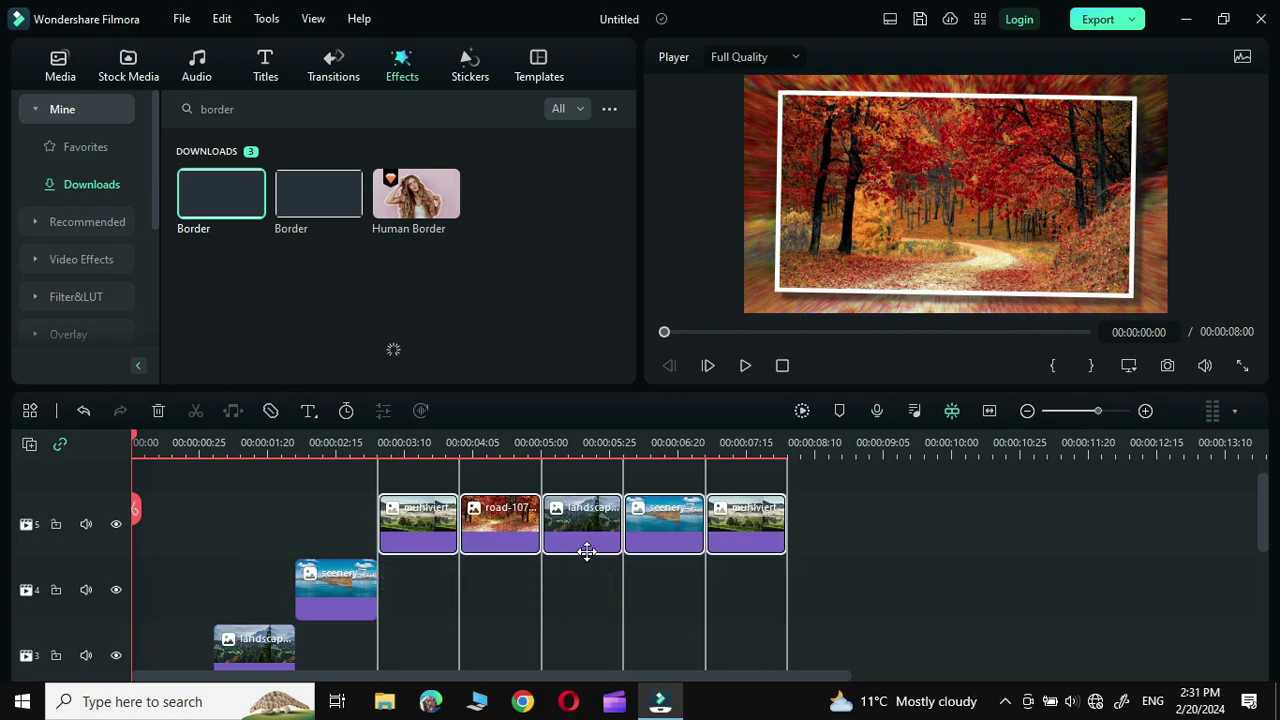
Step: Extend the road picture on track 2 and every picture above it to end at 00:00:08:00
{"action": "scroll", "coordinate": [860, 598], "scroll_direction": "up", "scroll_amount": 1}
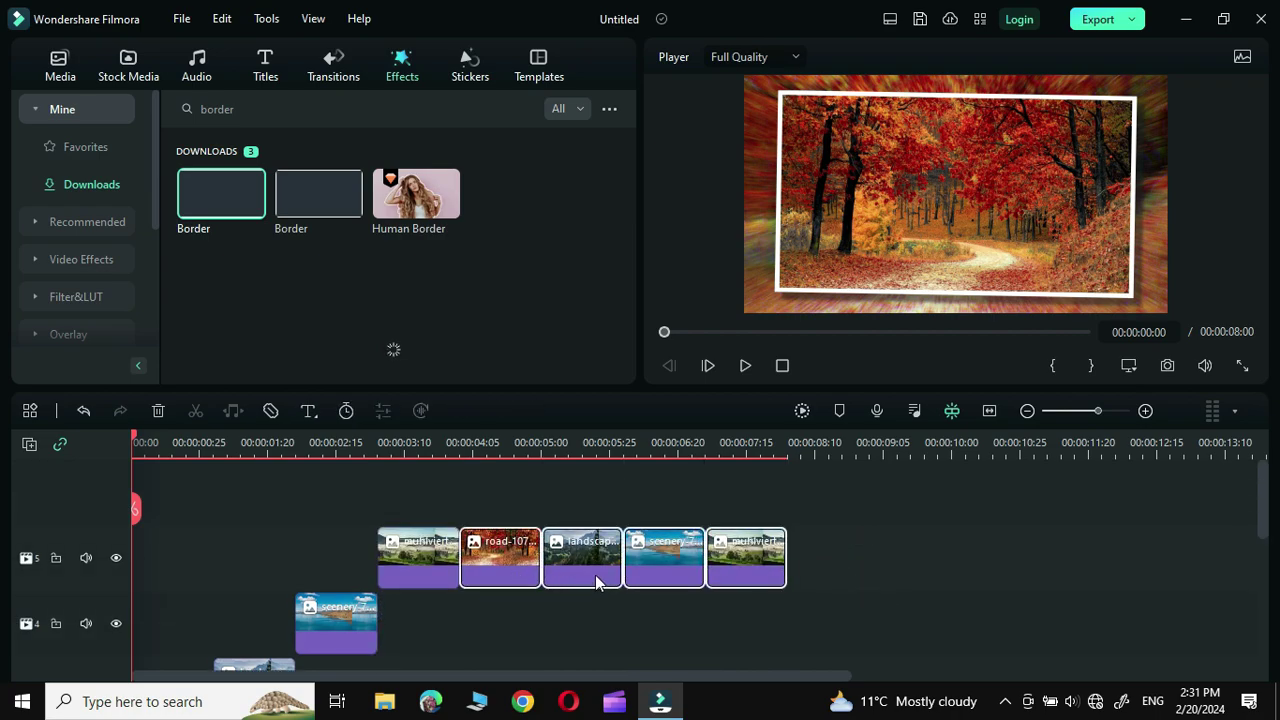
{"action": "scroll", "coordinate": [207, 565], "scroll_direction": "down", "scroll_amount": 3}
{"action": "left_click_drag", "start_coordinate": [208, 562], "coordinate": [779, 574]}
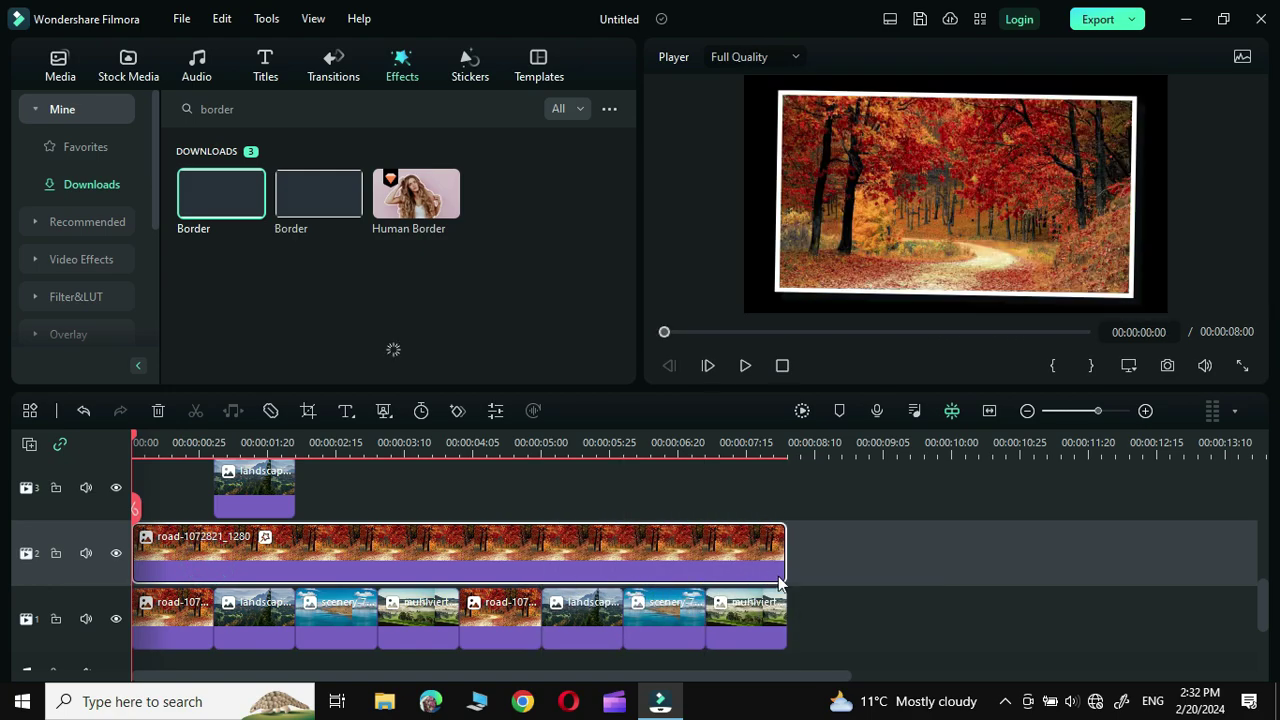
{"action": "scroll", "coordinate": [300, 520], "scroll_direction": "up", "scroll_amount": 1}
{"action": "left_click_drag", "start_coordinate": [295, 530], "coordinate": [789, 548]}
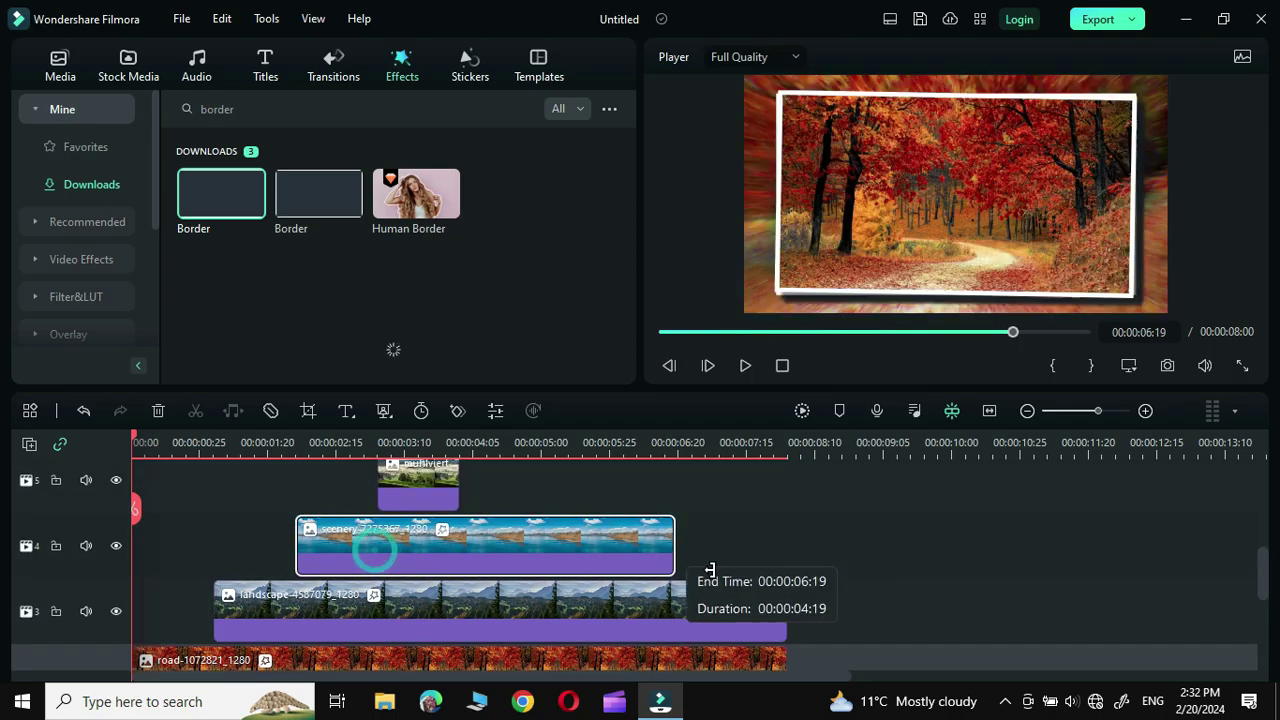
{"action": "left_click_drag", "start_coordinate": [623, 600], "coordinate": [785, 622]}
{"action": "scroll", "coordinate": [867, 574], "scroll_direction": "down", "scroll_amount": 3}
{"action": "scroll", "coordinate": [867, 574], "scroll_direction": "down", "scroll_amount": 5}
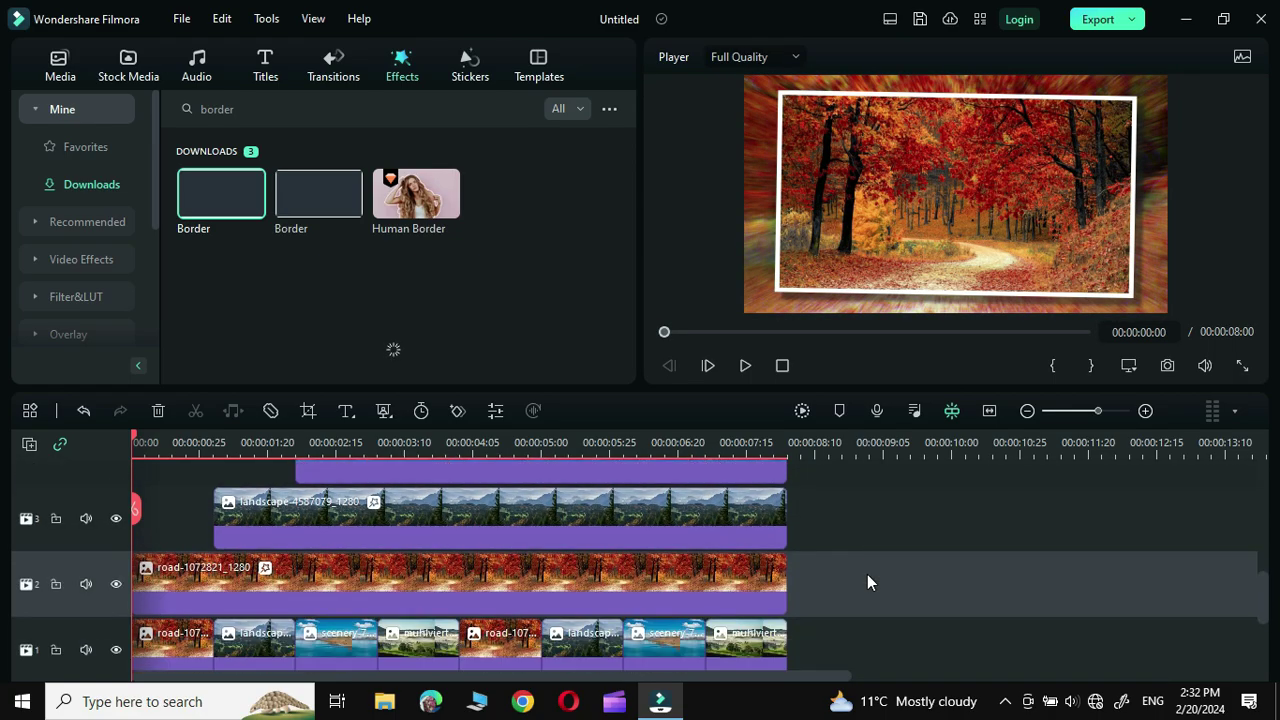
{"action": "scroll", "coordinate": [888, 589], "scroll_direction": "up", "scroll_amount": 2}
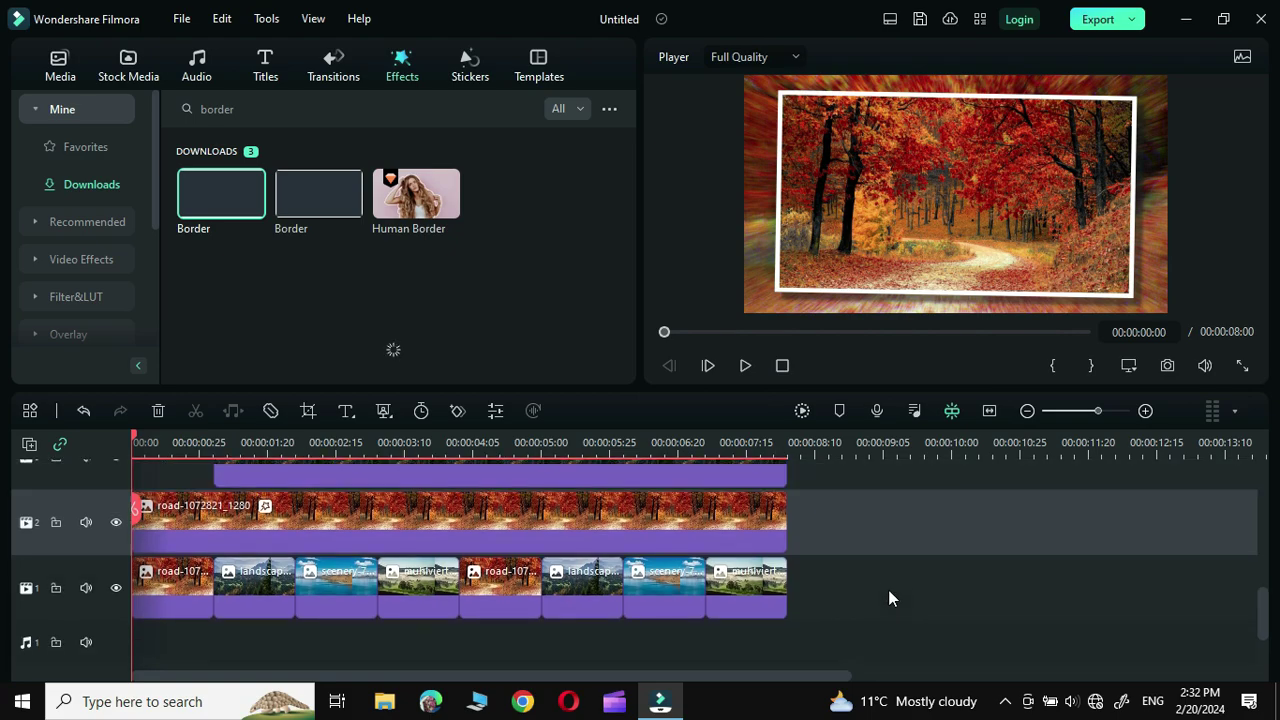
Step: Replace the border search with a transition search for 'worm'
{"action": "left_click", "coordinate": [269, 109]}
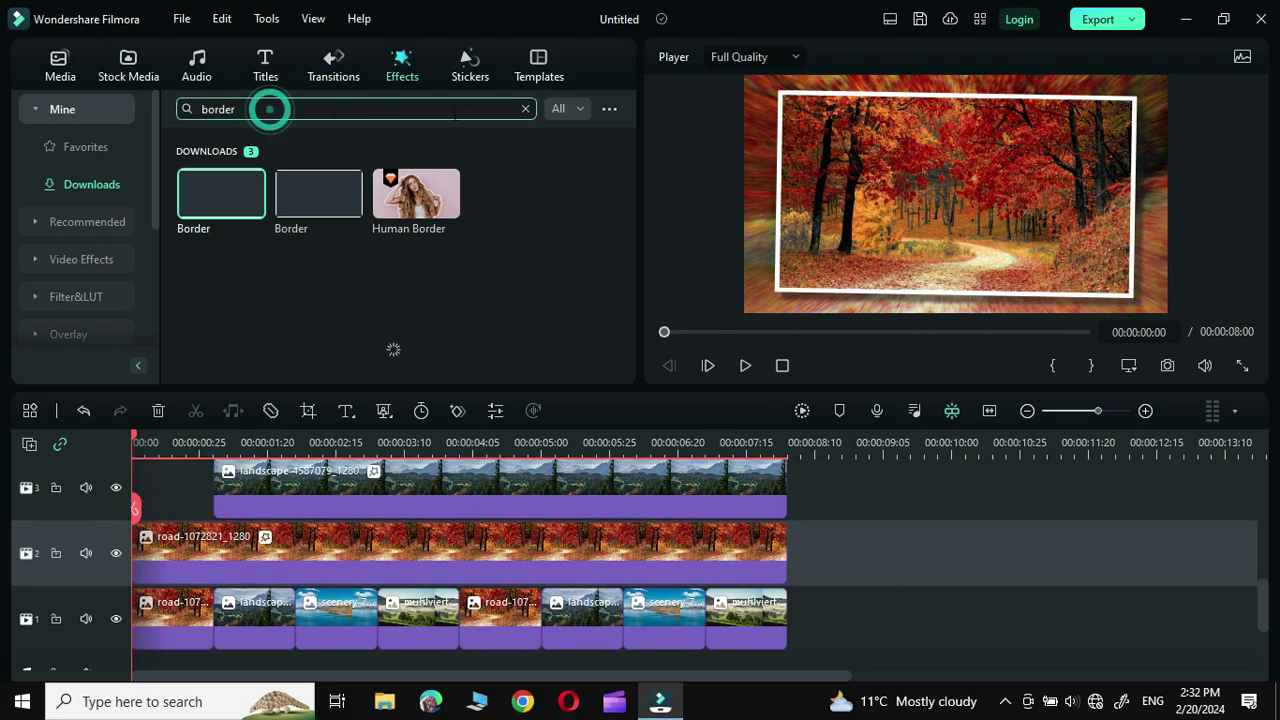
{"action": "type", "text": "w"}
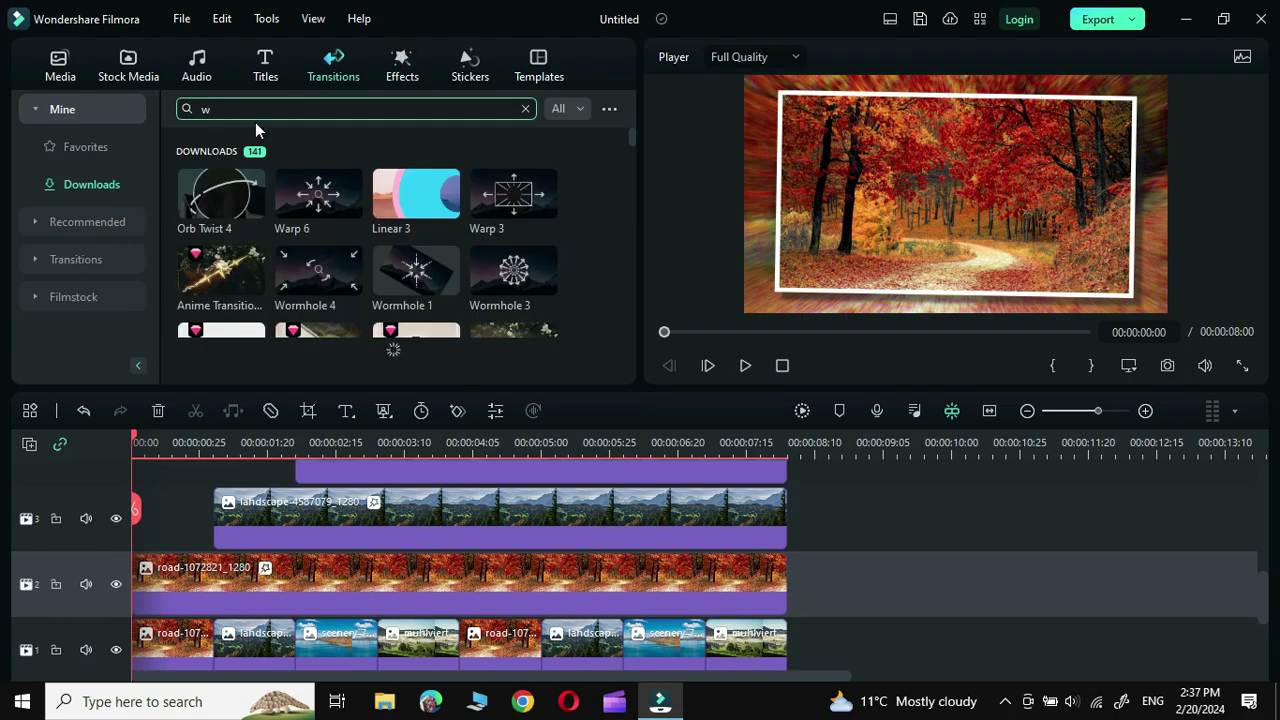
{"action": "type", "text": "orm"}
Step: Add Wormhole 3 to track 1's first picture and apply its 00:00:00:21 Postfix settings to all
{"action": "left_click_drag", "start_coordinate": [416, 193], "coordinate": [423, 234]}
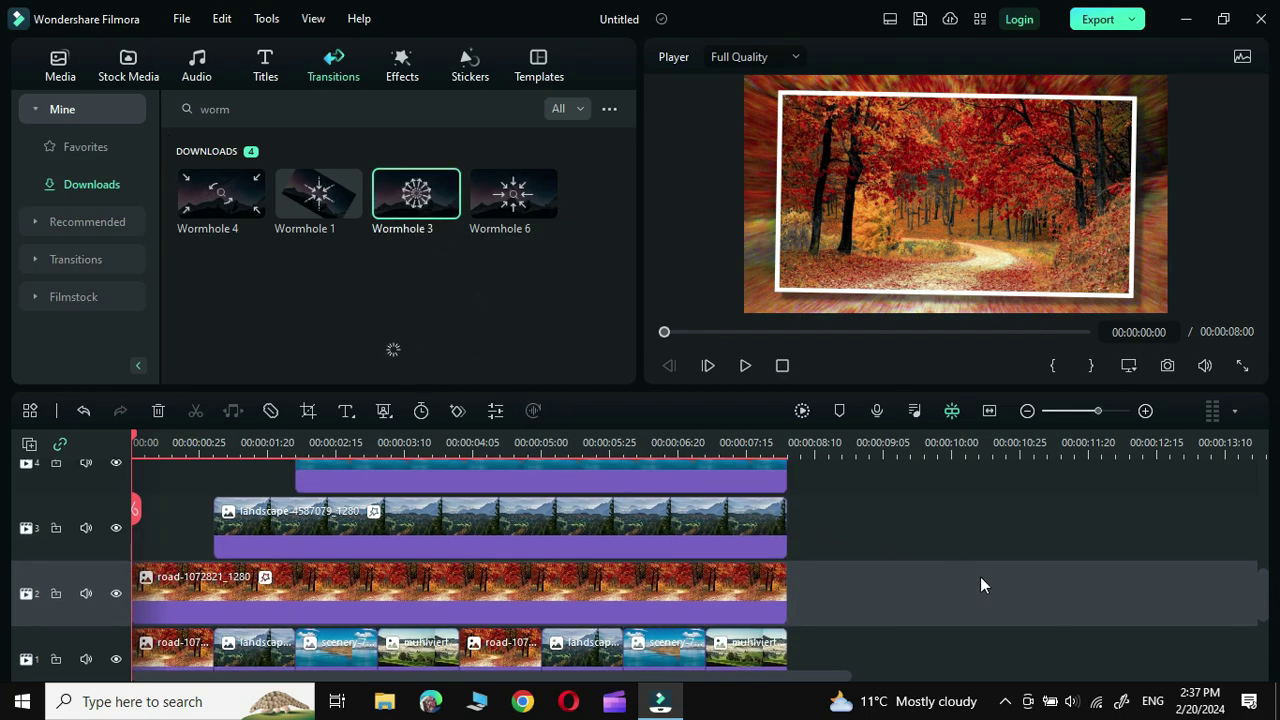
{"action": "scroll", "coordinate": [980, 585], "scroll_direction": "down", "scroll_amount": 3}
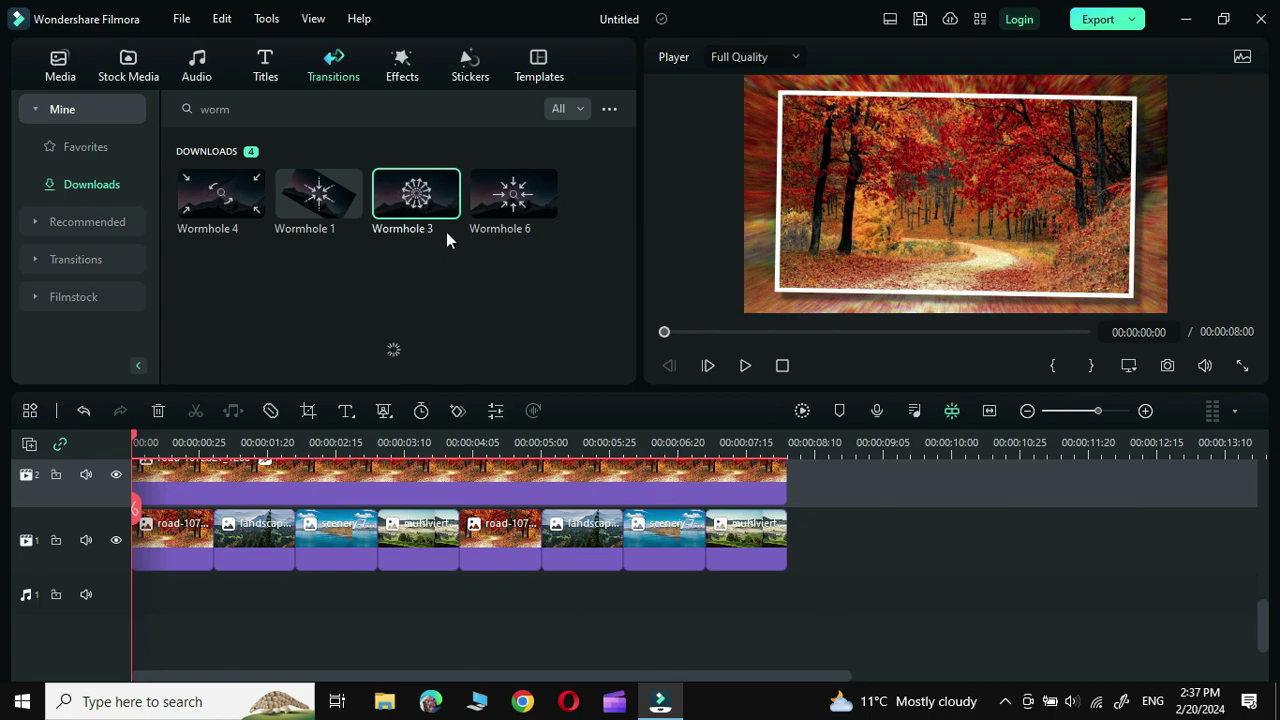
{"action": "left_click_drag", "start_coordinate": [419, 183], "coordinate": [179, 568]}
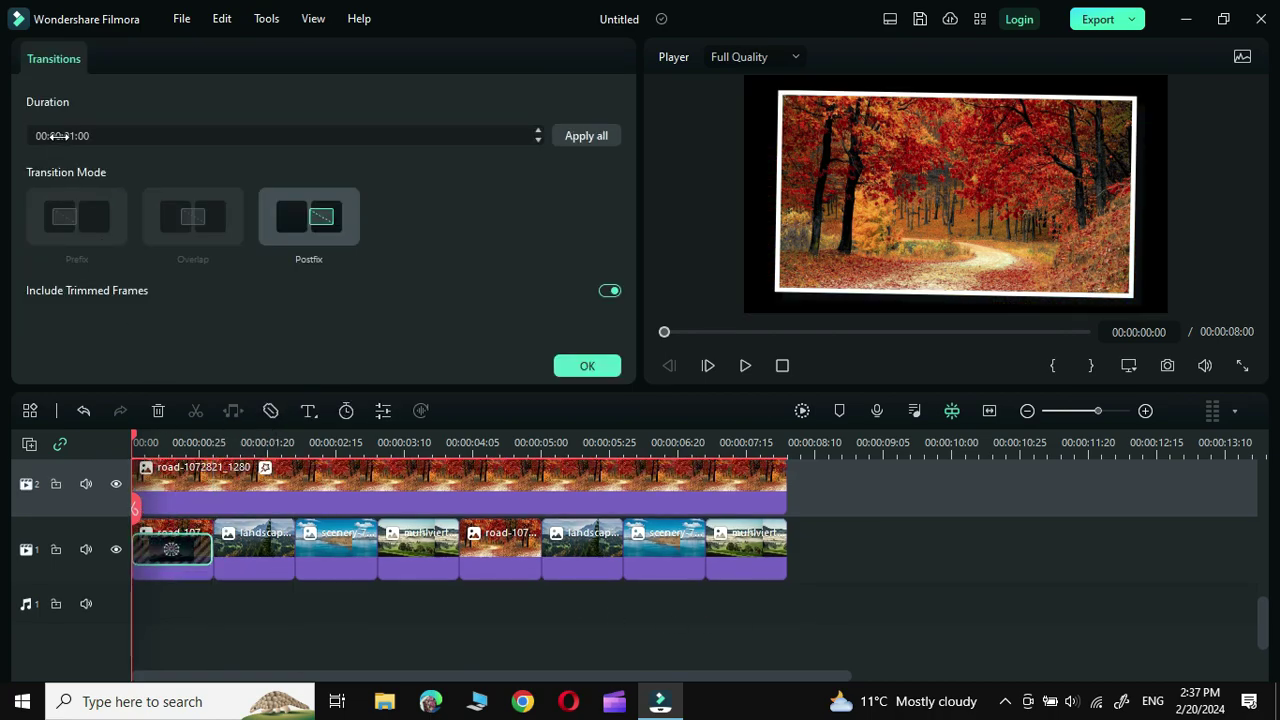
{"action": "mouse_move", "coordinate": [100, 138]}
{"action": "left_mouse_down"}
{"action": "mouse_move", "coordinate": [80, 136]}
{"action": "mouse_move", "coordinate": [100, 138]}
{"action": "left_mouse_up"}
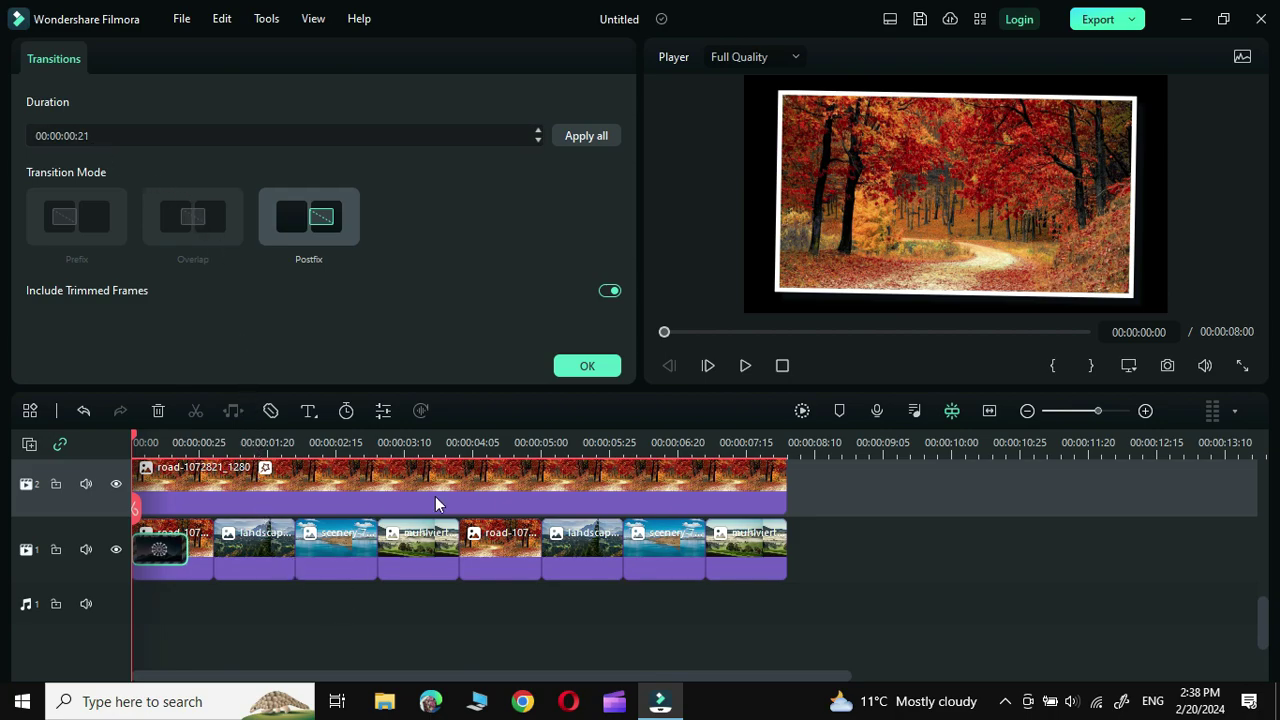
{"action": "left_click", "coordinate": [587, 136]}
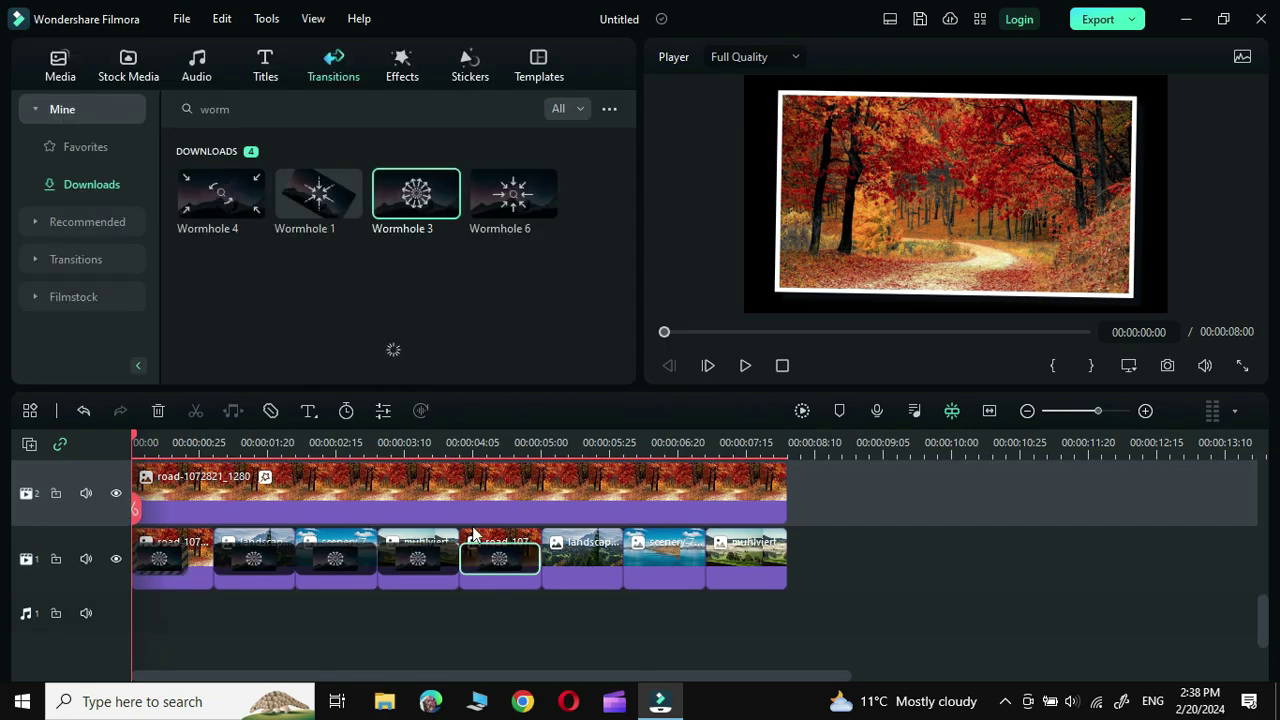
Step: Drop Wormhole 3 onto the landscape, scenery and last pictures on track 1
{"action": "left_click_drag", "start_coordinate": [400, 170], "coordinate": [549, 560]}
{"action": "left_click_drag", "start_coordinate": [418, 196], "coordinate": [651, 551]}
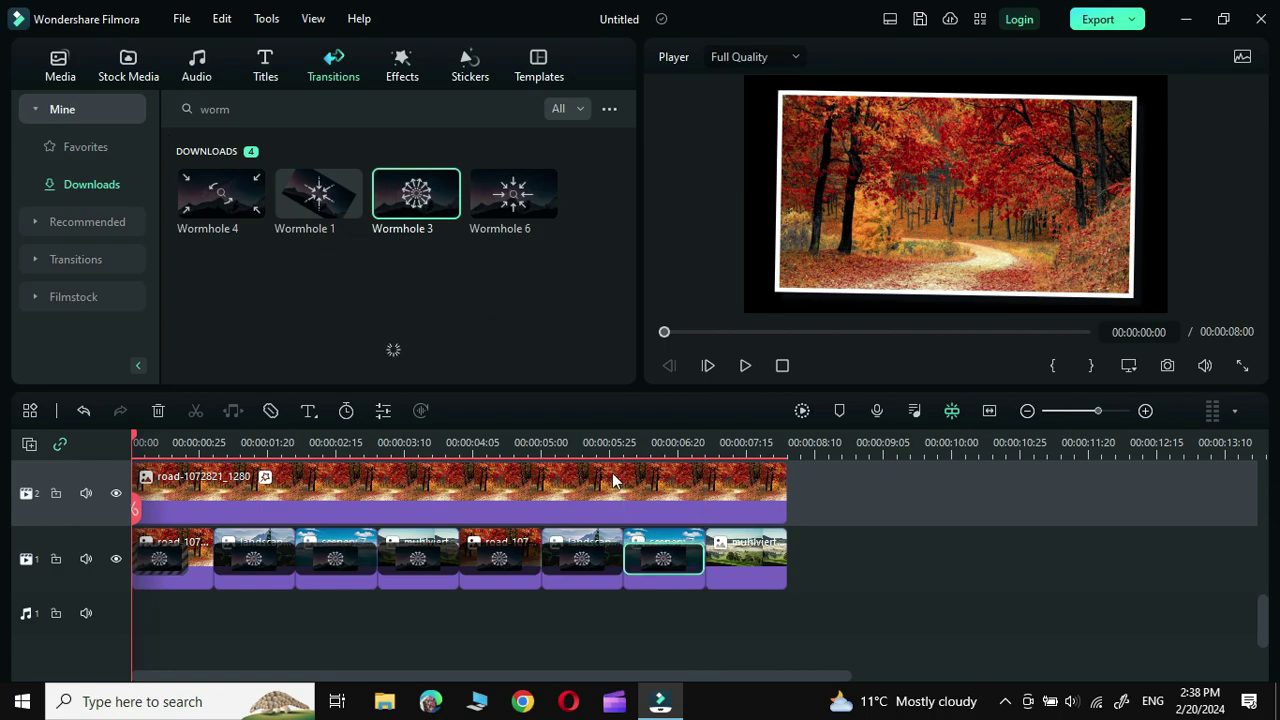
{"action": "left_click_drag", "start_coordinate": [428, 206], "coordinate": [738, 545]}
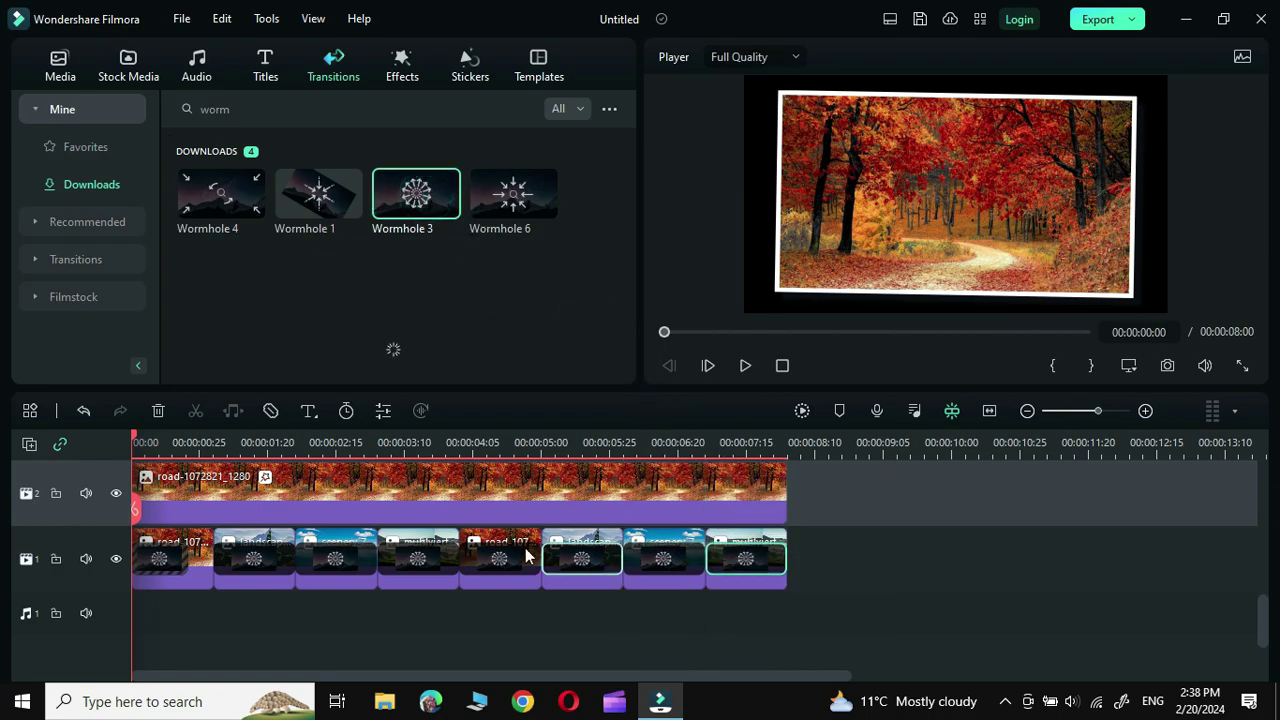
Step: Apply the first transition's settings to all transitions and confirm with OK
{"action": "double_click", "coordinate": [166, 568]}
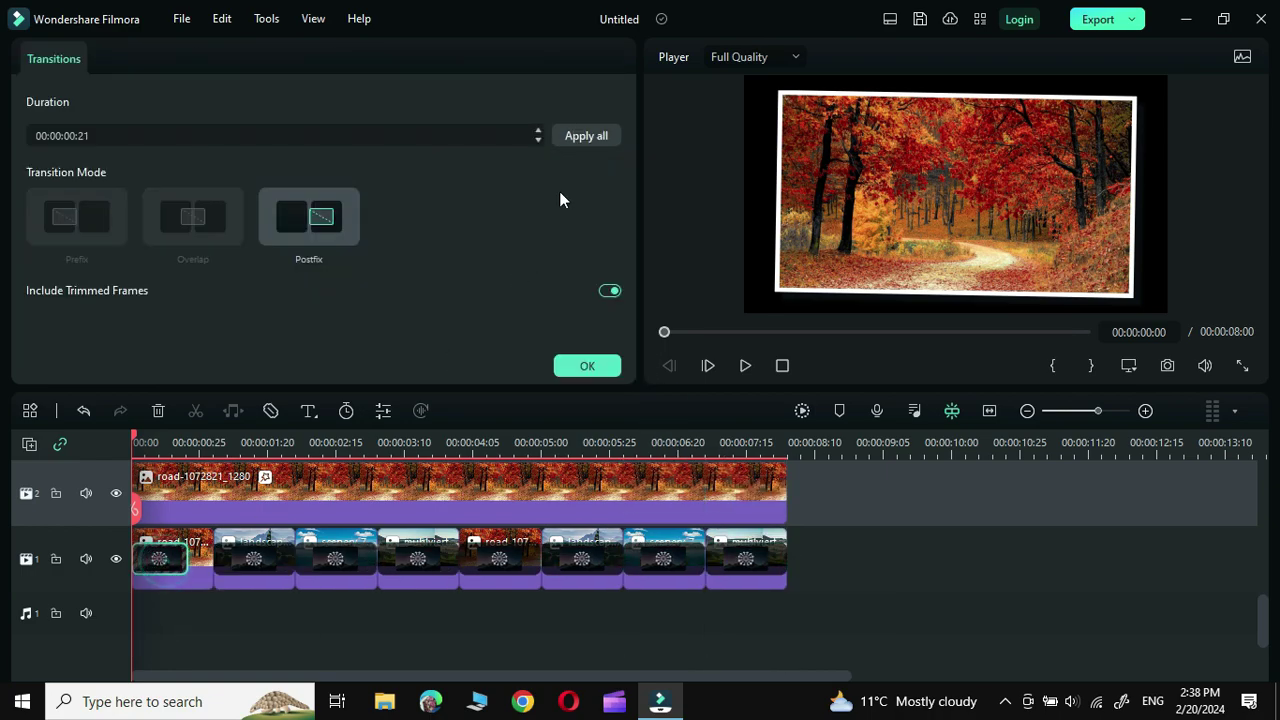
{"action": "left_click", "coordinate": [578, 137]}
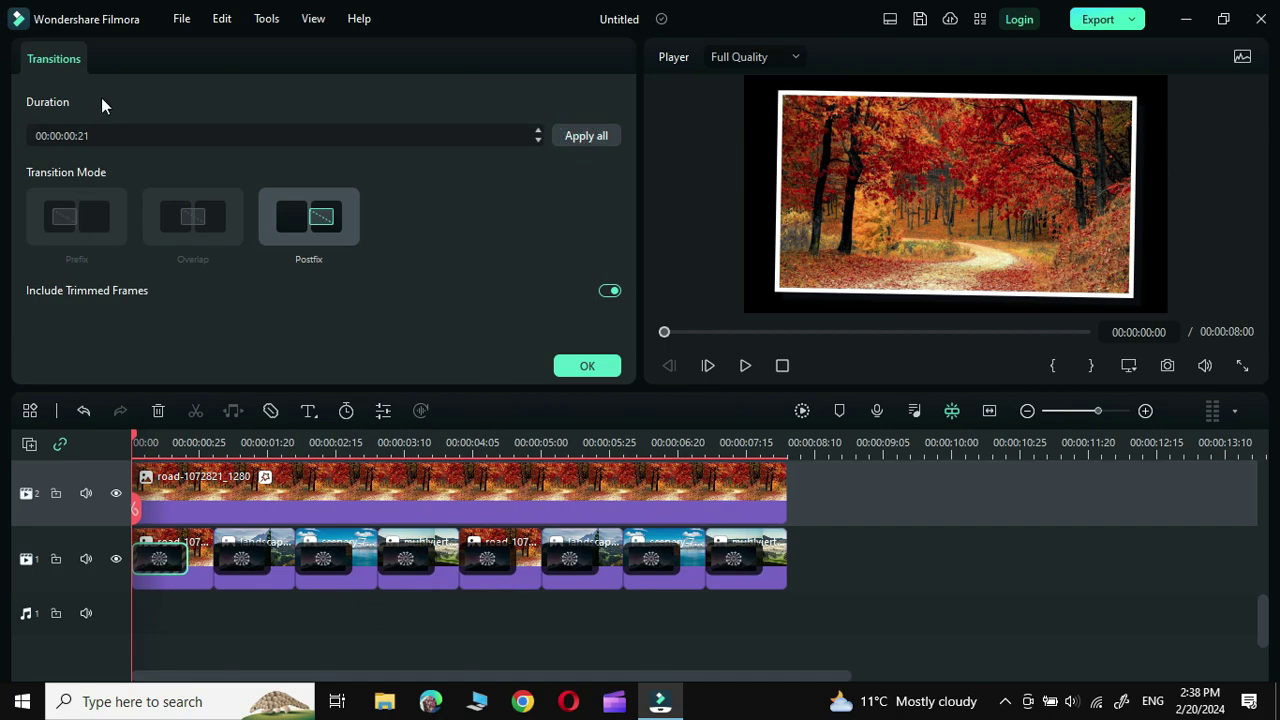
{"action": "left_click", "coordinate": [587, 366]}
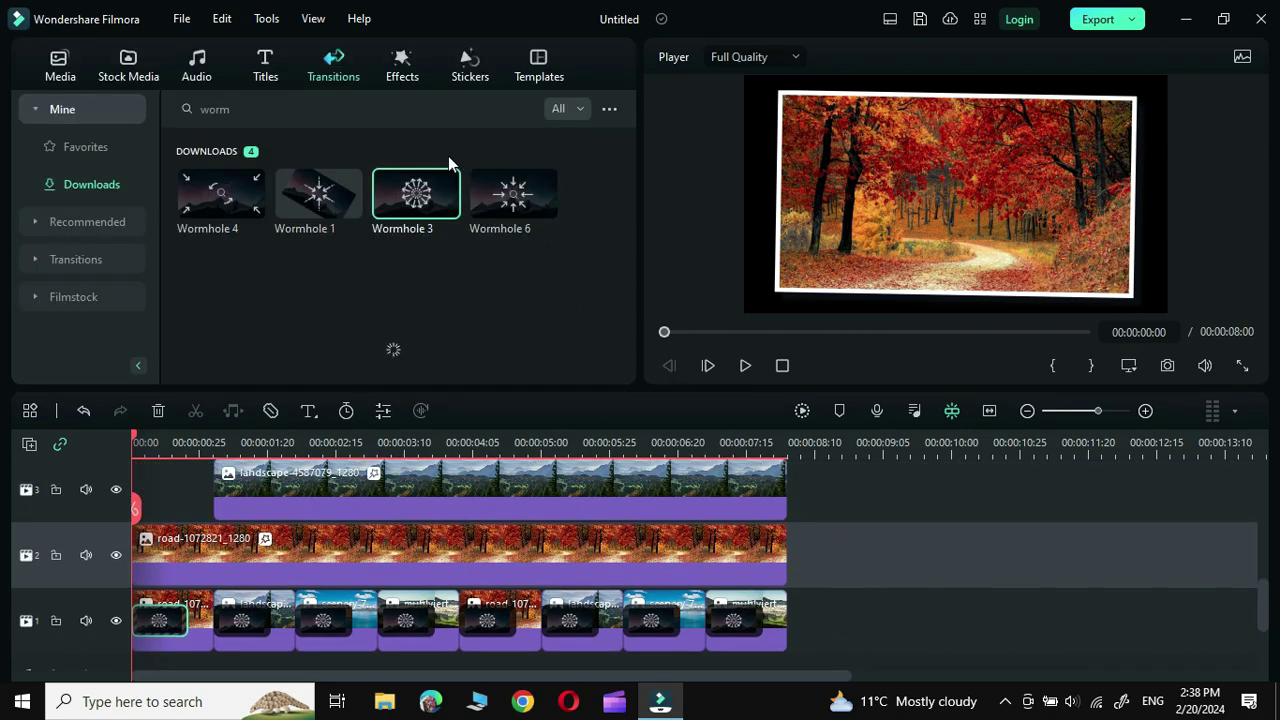
Step: Clear the 'worm' search and search the transitions for 'warp'
{"action": "left_click", "coordinate": [325, 109]}
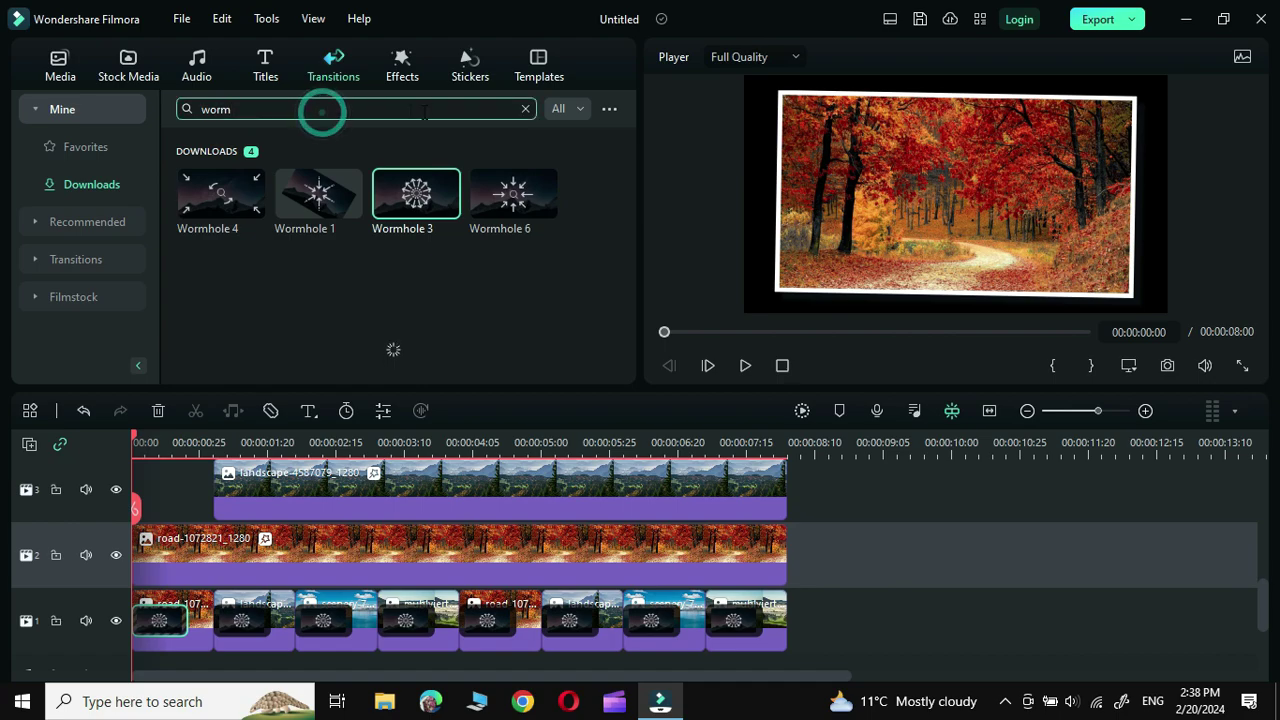
{"action": "left_click", "coordinate": [524, 109]}
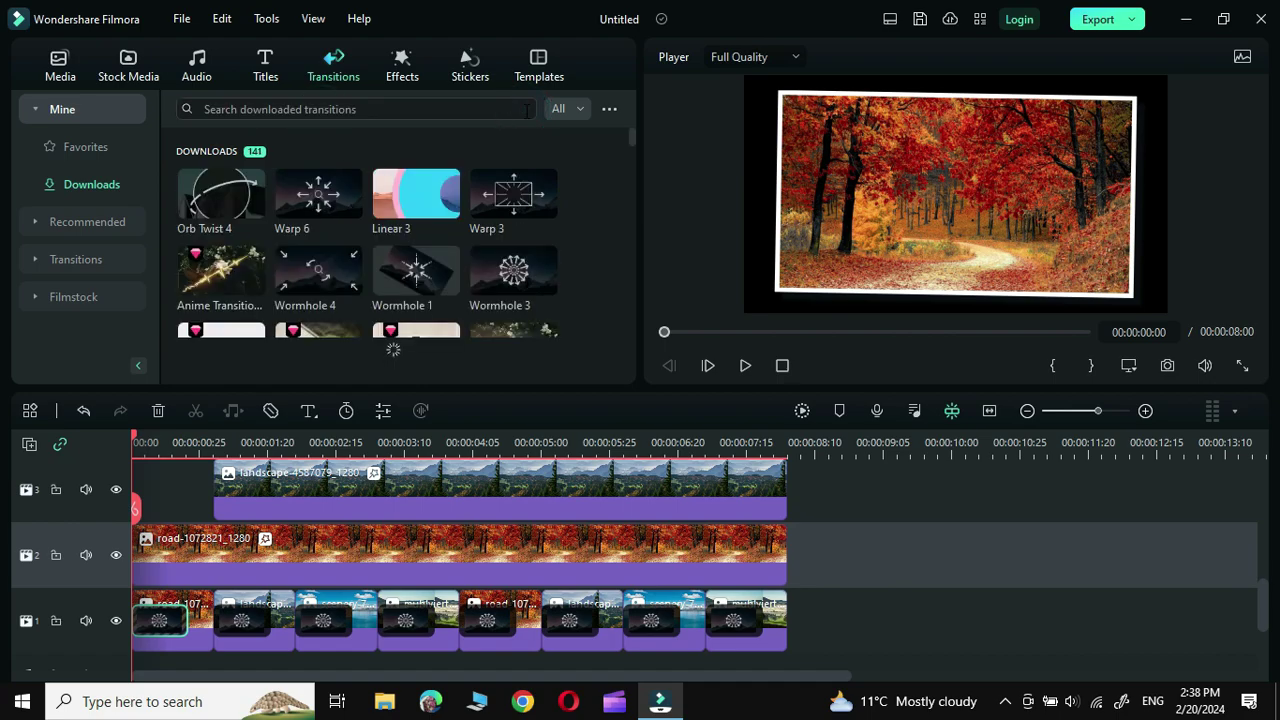
{"action": "left_click", "coordinate": [400, 109]}
{"action": "type", "text": "warp"}
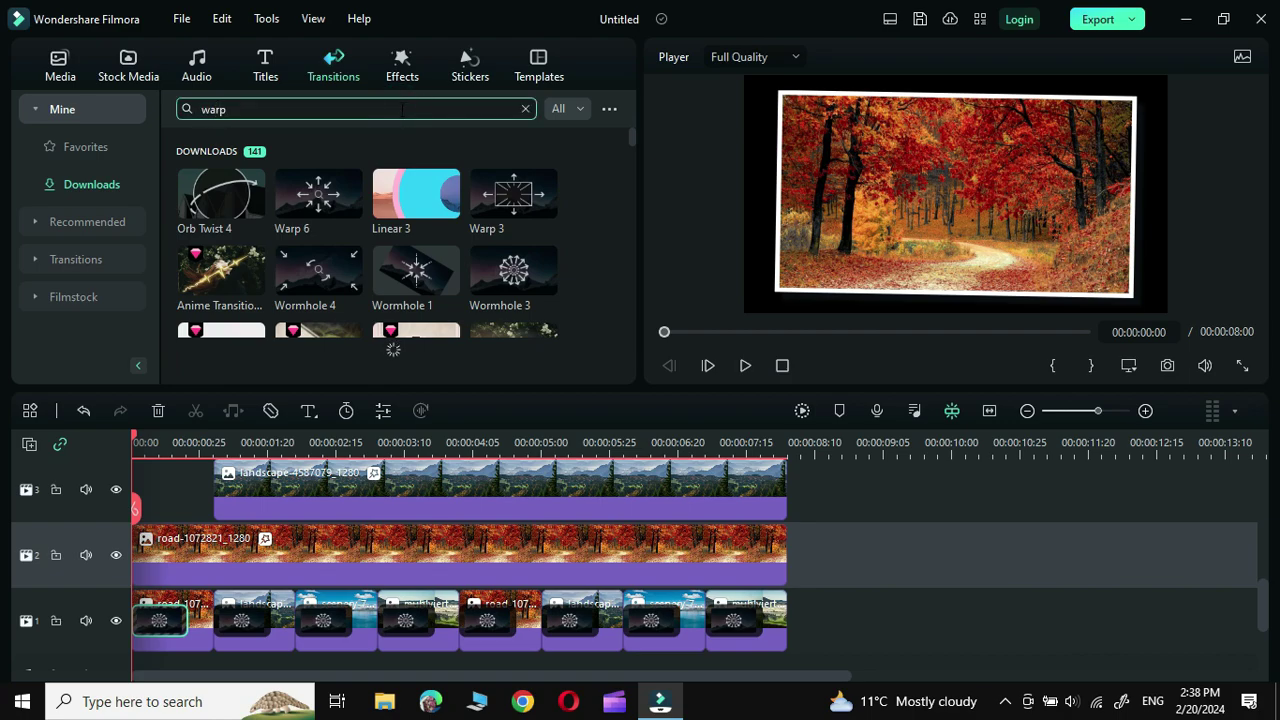
{"action": "key", "text": "Return"}
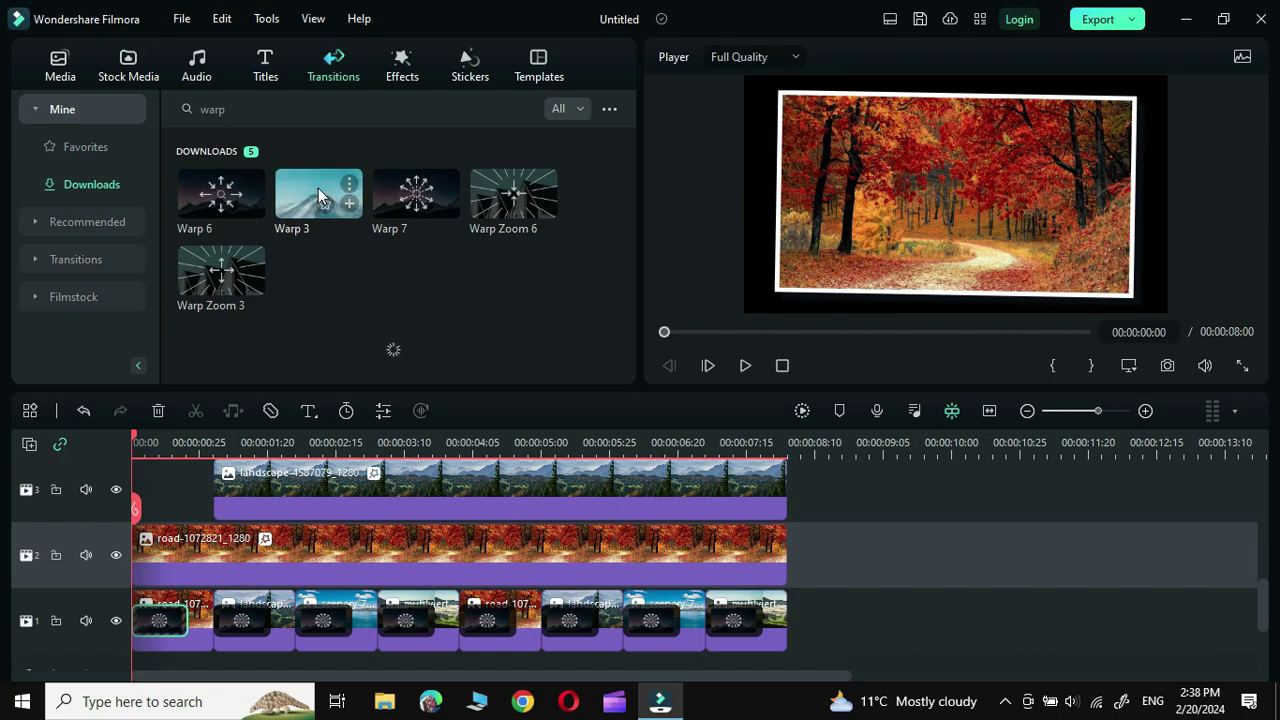
Step: Add Warp 3 to the road clip on track 2 and the clips on tracks 7, 8 and 9
{"action": "left_click_drag", "start_coordinate": [318, 190], "coordinate": [266, 570]}
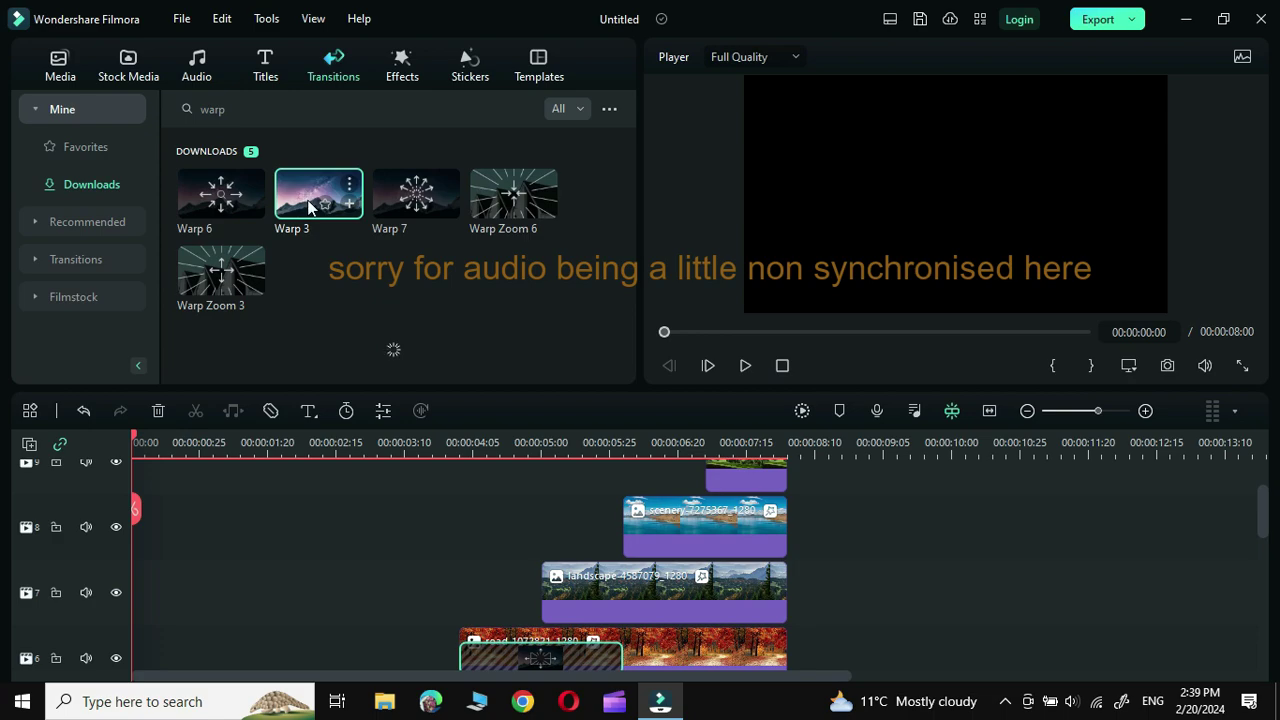
{"action": "left_click_drag", "start_coordinate": [505, 480], "coordinate": [586, 591]}
{"action": "left_click_drag", "start_coordinate": [324, 190], "coordinate": [670, 535]}
{"action": "scroll", "coordinate": [880, 515], "scroll_direction": "up", "scroll_amount": 1}
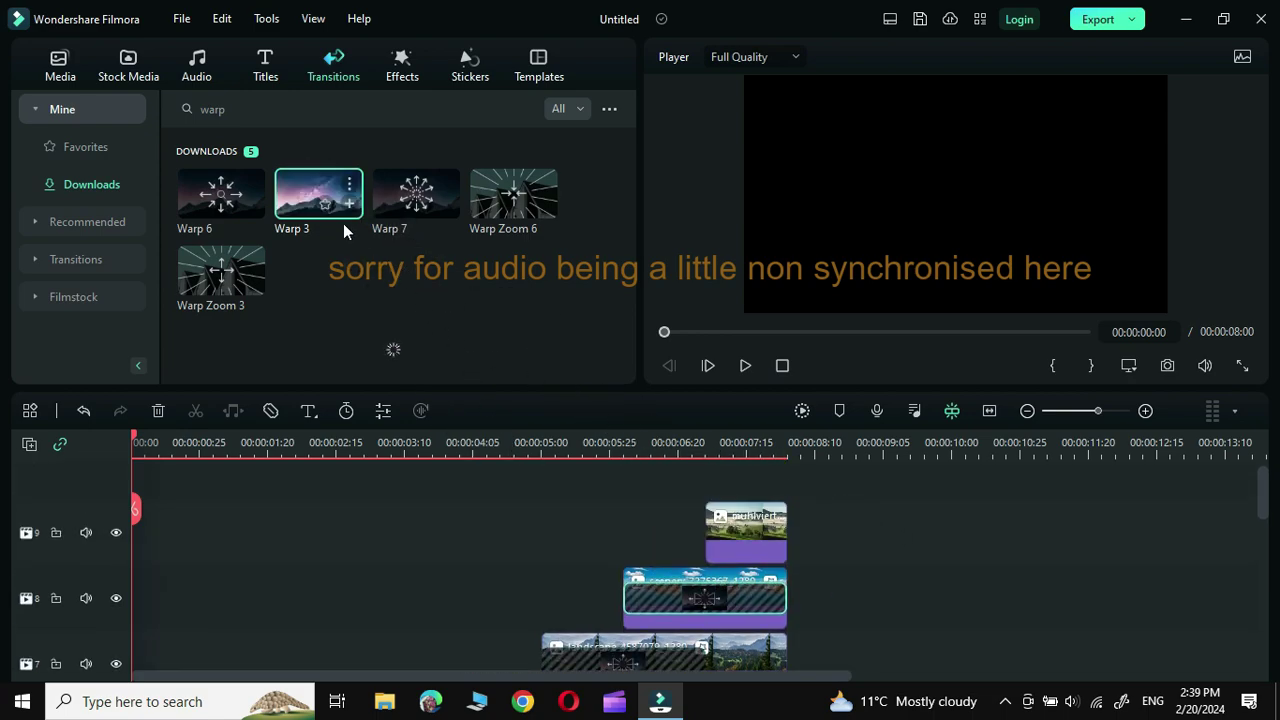
{"action": "left_click_drag", "start_coordinate": [343, 230], "coordinate": [740, 535]}
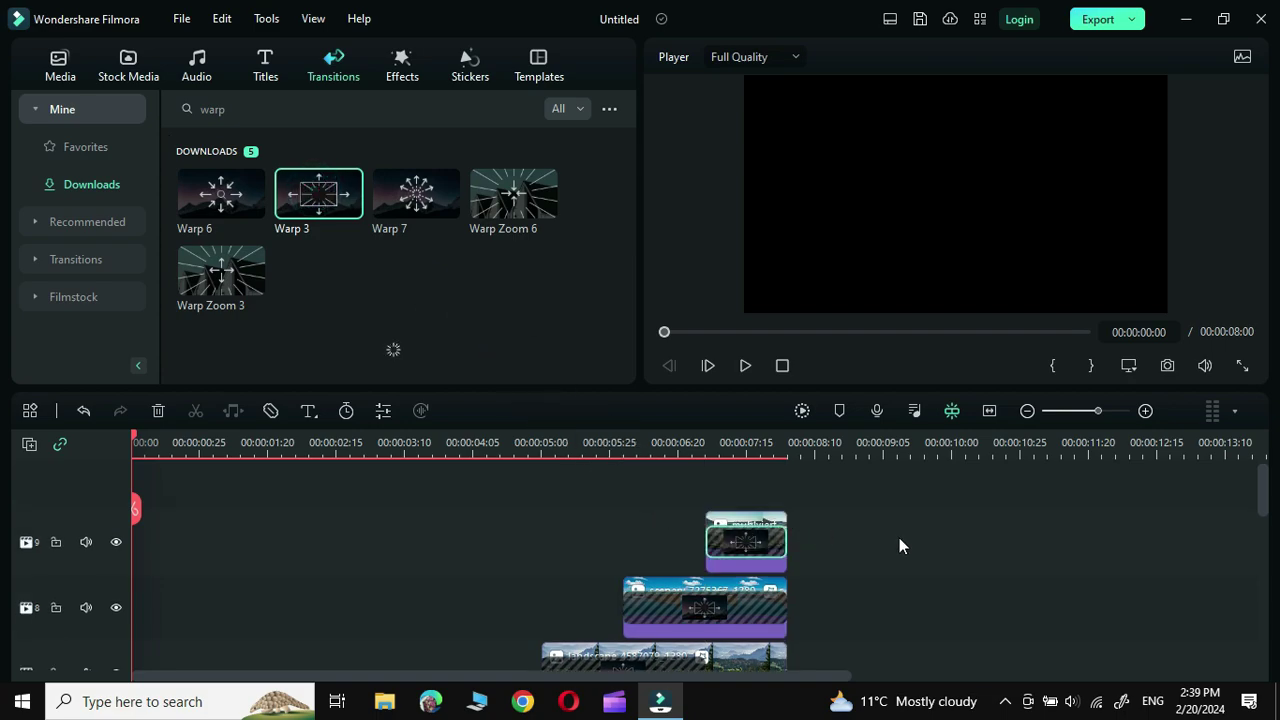
{"action": "scroll", "coordinate": [897, 540], "scroll_direction": "down", "scroll_amount": 6}
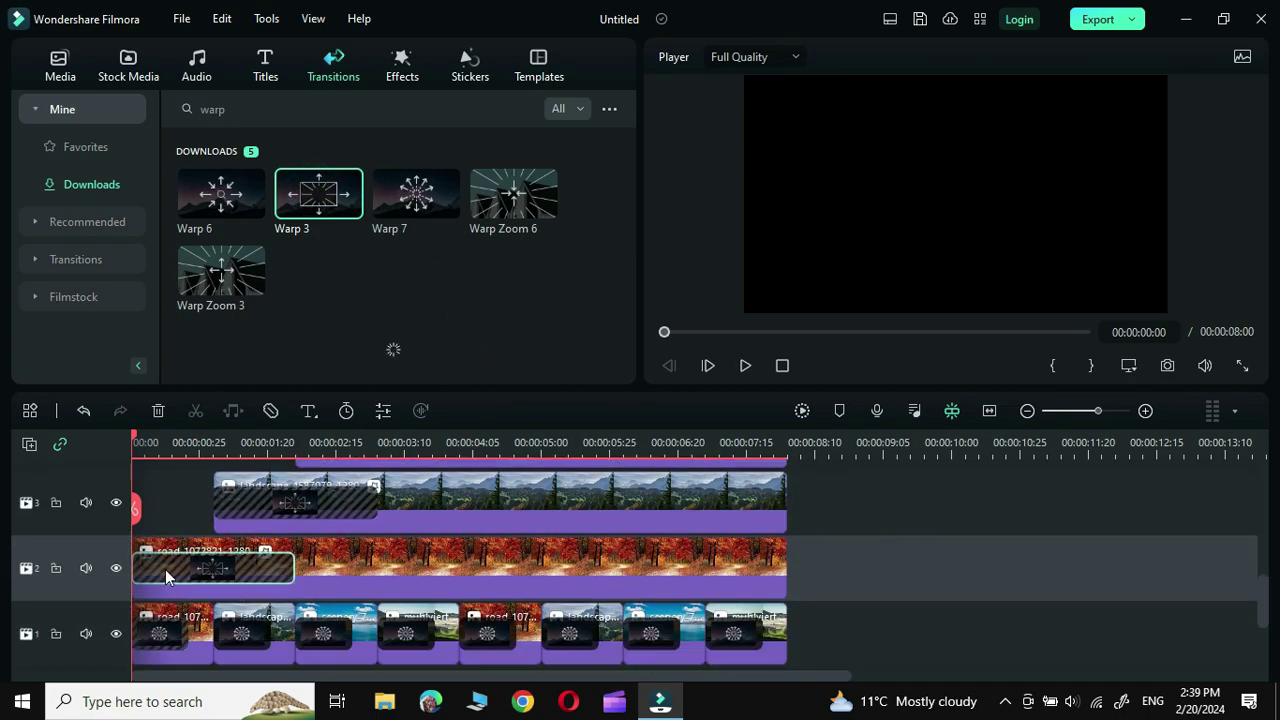
Step: Set the track 2 Warp 3 transition's duration to 00:00:00:20
{"action": "double_click", "coordinate": [165, 569]}
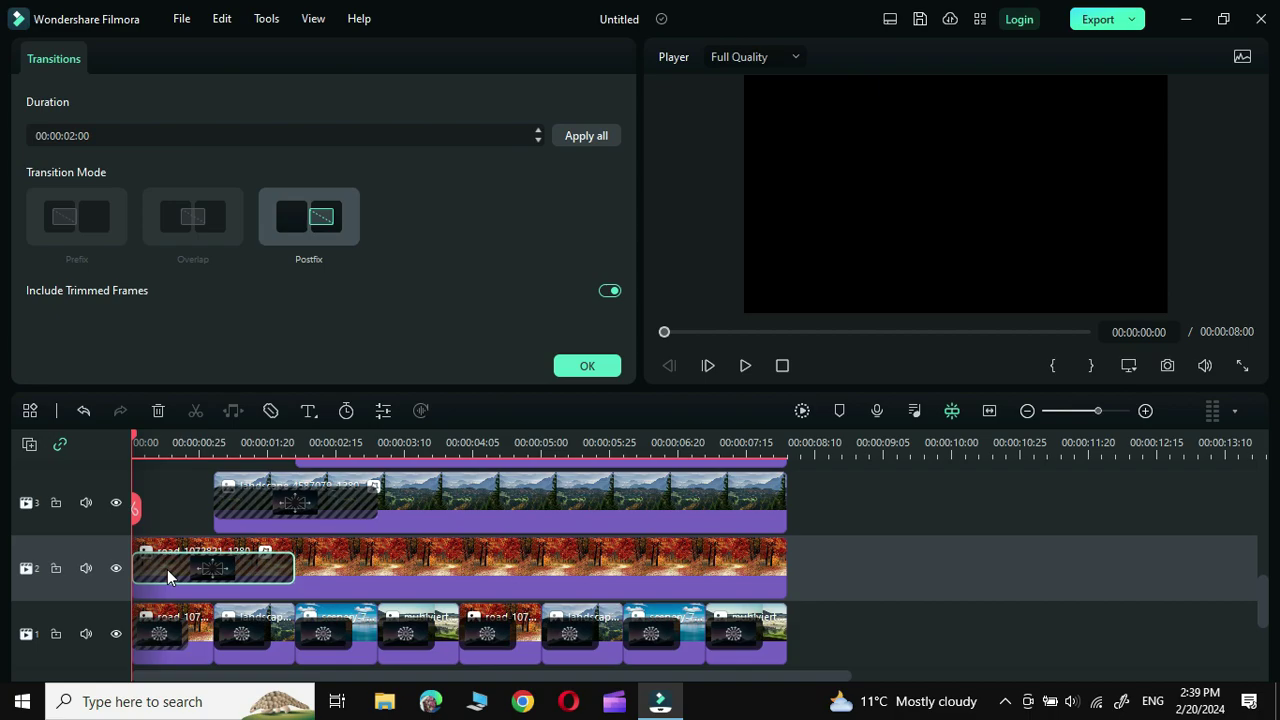
{"action": "left_click_drag", "start_coordinate": [80, 136], "coordinate": [52, 134]}
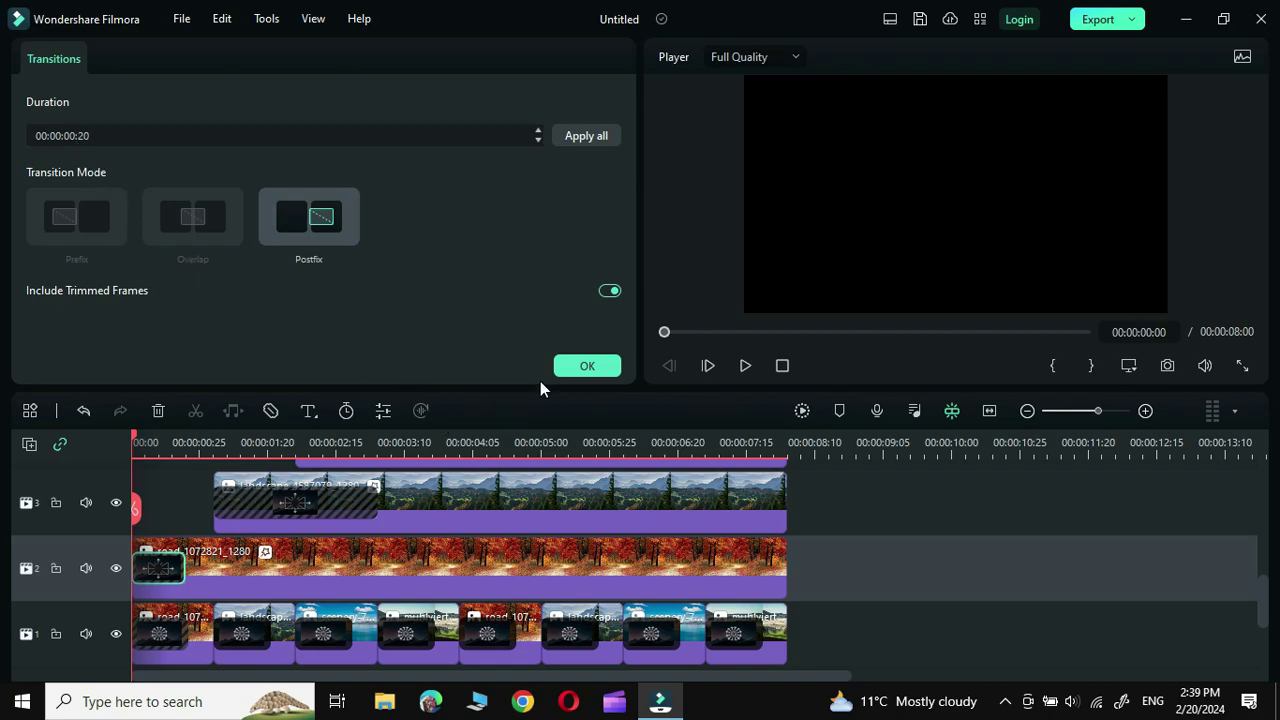
{"action": "left_click", "coordinate": [575, 367]}
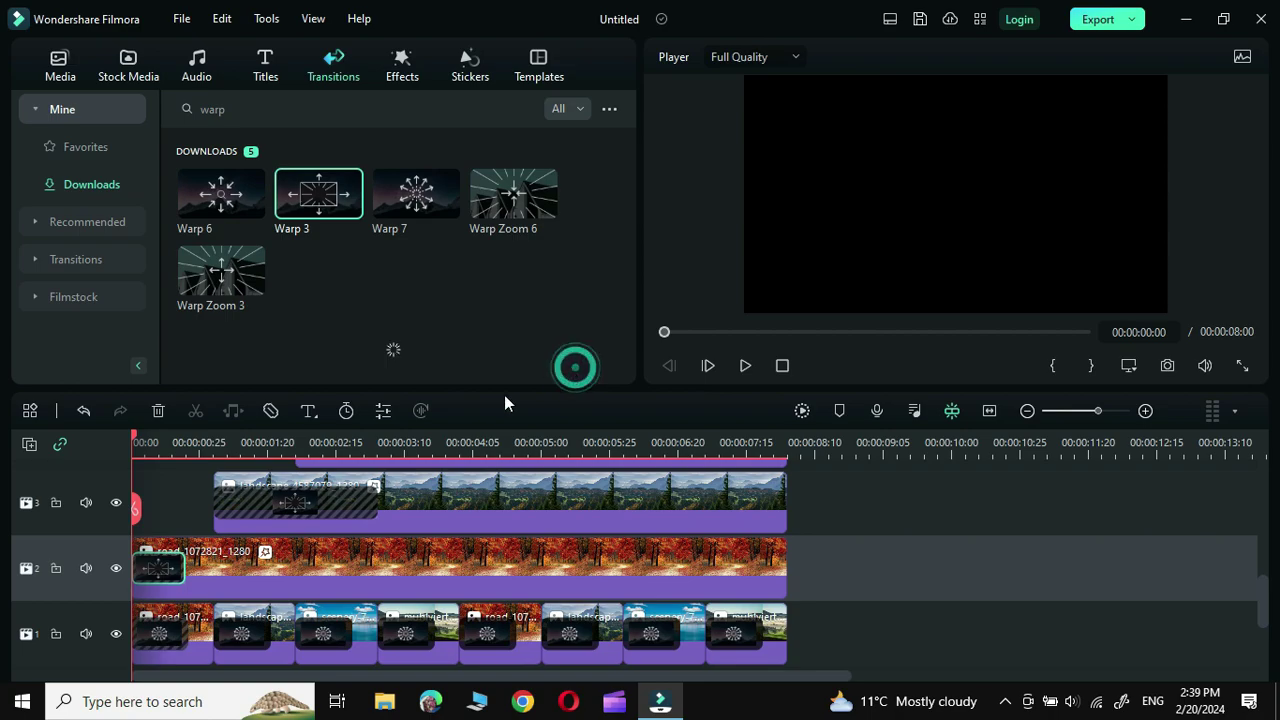
Step: Apply the 20-frame transition settings to all Warp 3 transitions and confirm
{"action": "double_click", "coordinate": [157, 568]}
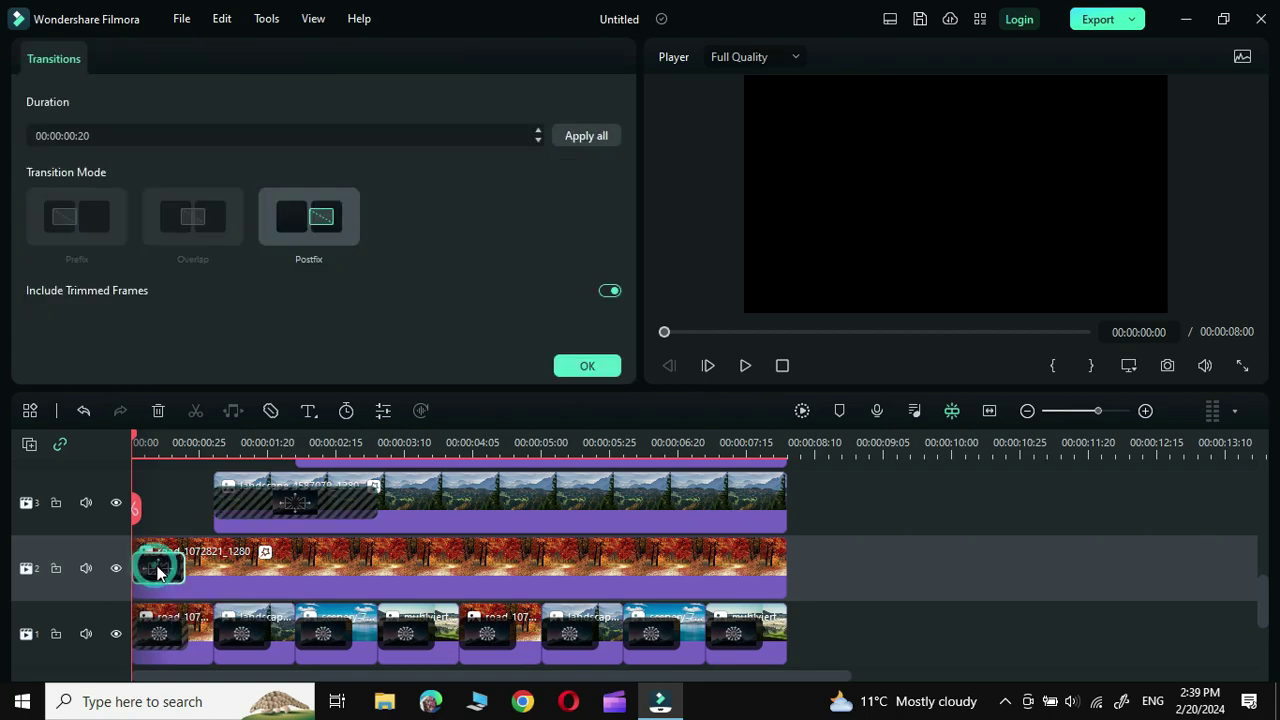
{"action": "left_click", "coordinate": [586, 137]}
{"action": "scroll", "coordinate": [875, 549], "scroll_direction": "up", "scroll_amount": 2}
{"action": "scroll", "coordinate": [876, 542], "scroll_direction": "up", "scroll_amount": 5}
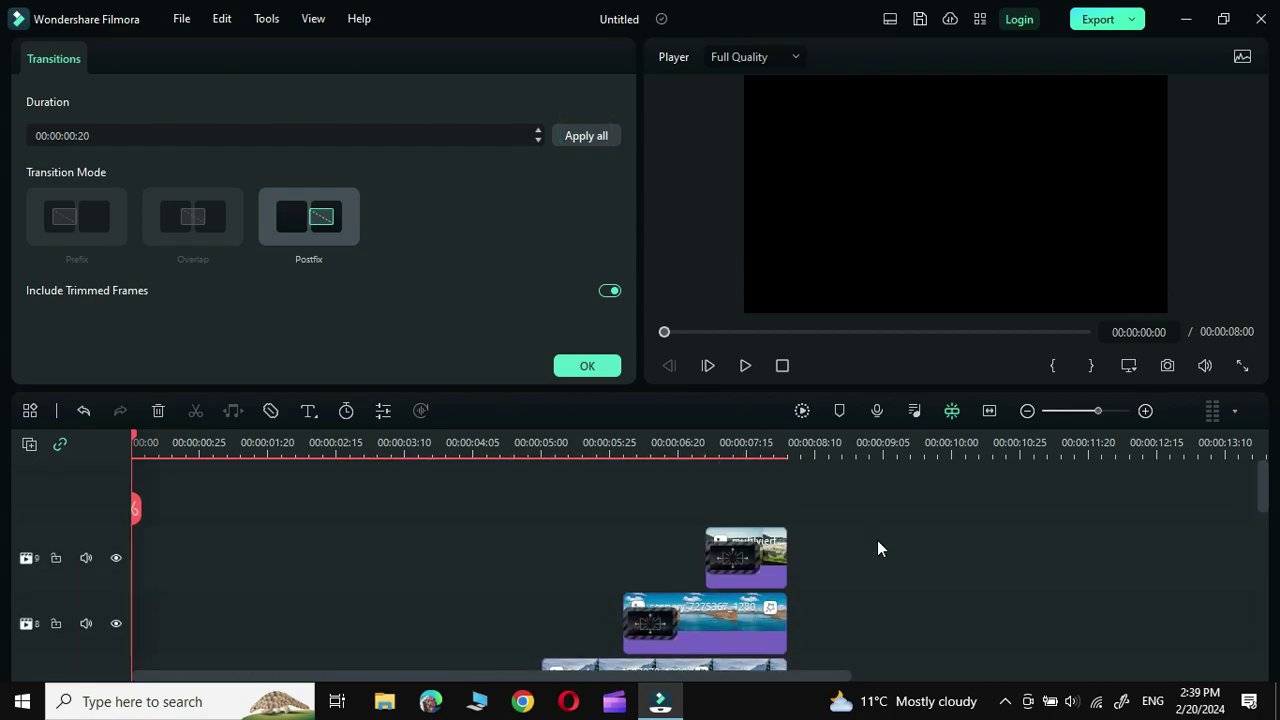
{"action": "left_click", "coordinate": [587, 366]}
{"action": "scroll", "coordinate": [912, 550], "scroll_direction": "down", "scroll_amount": 2}
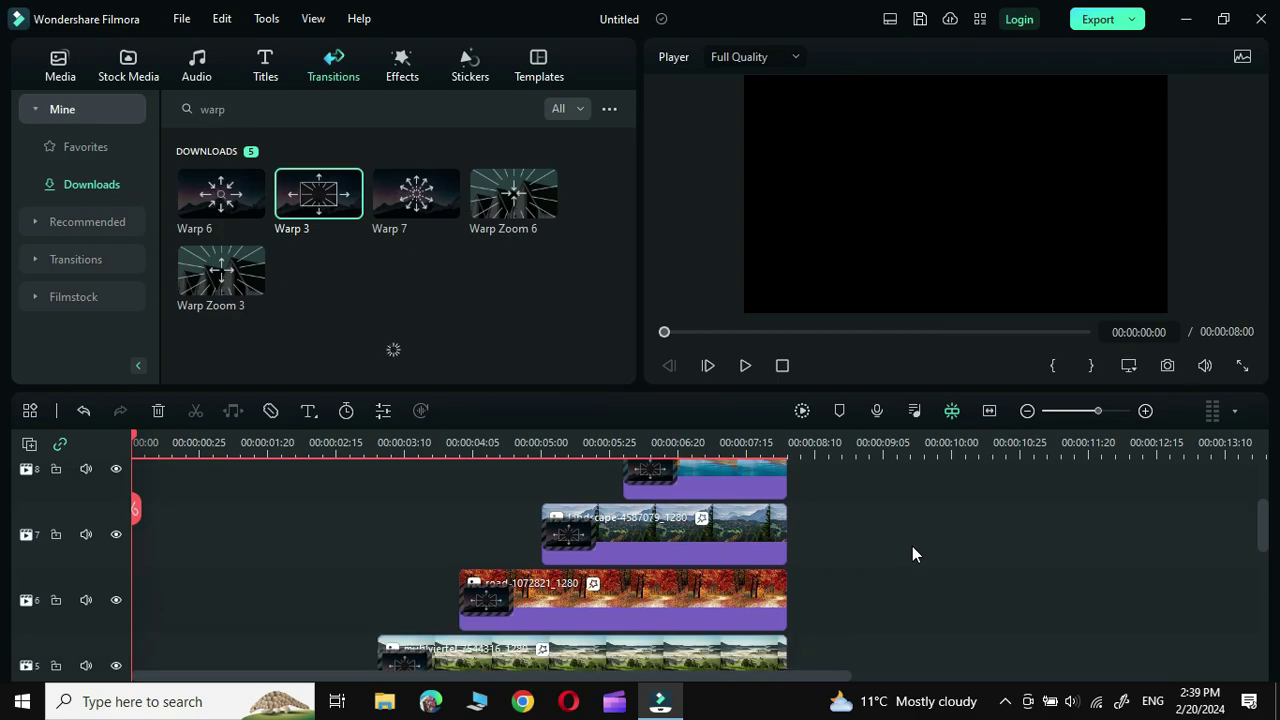
{"action": "scroll", "coordinate": [912, 550], "scroll_direction": "down", "scroll_amount": 5}
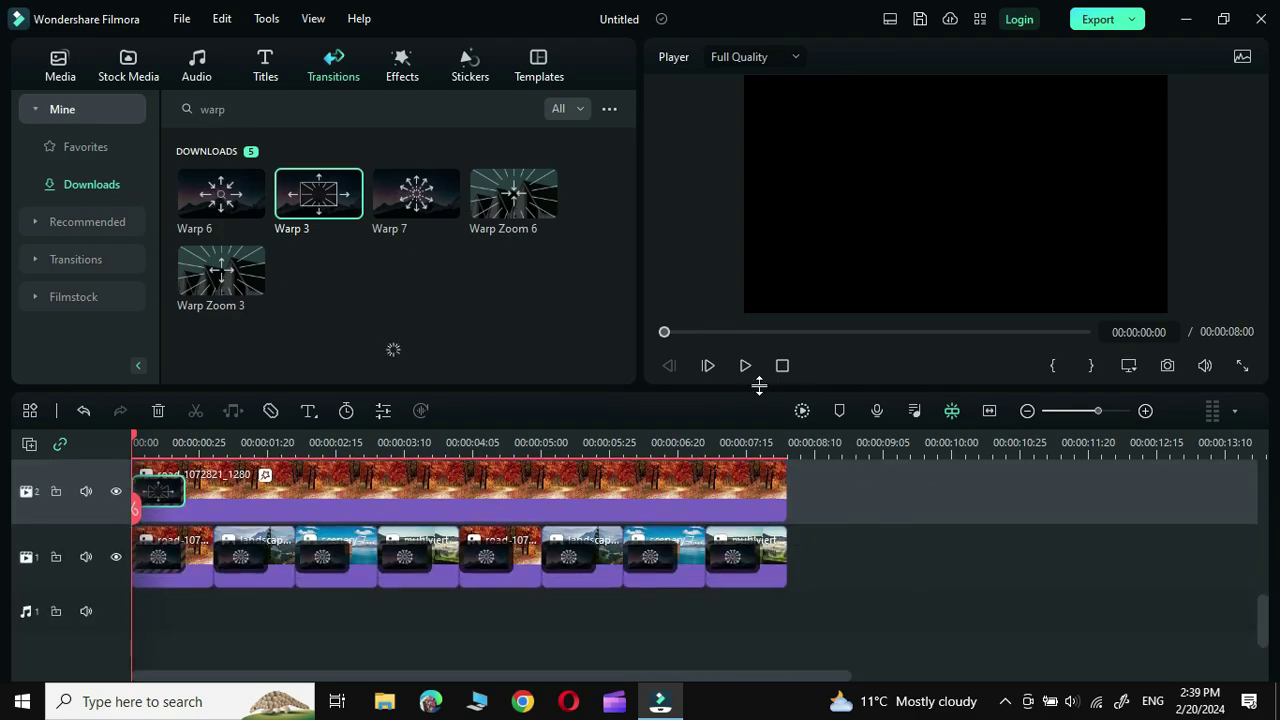
Step: Play the slideshow preview through to 00:00:08:00
{"action": "left_click", "coordinate": [746, 366]}
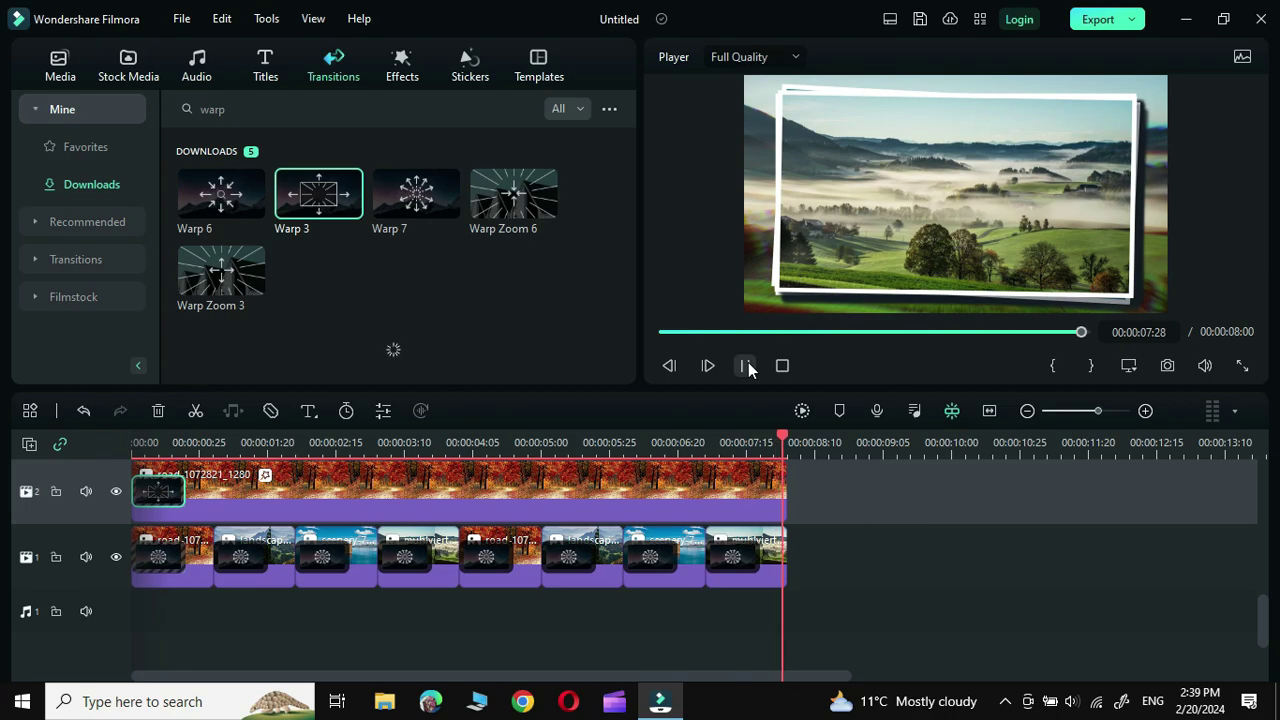
{"action": "scroll", "coordinate": [976, 587], "scroll_direction": "up", "scroll_amount": 4}
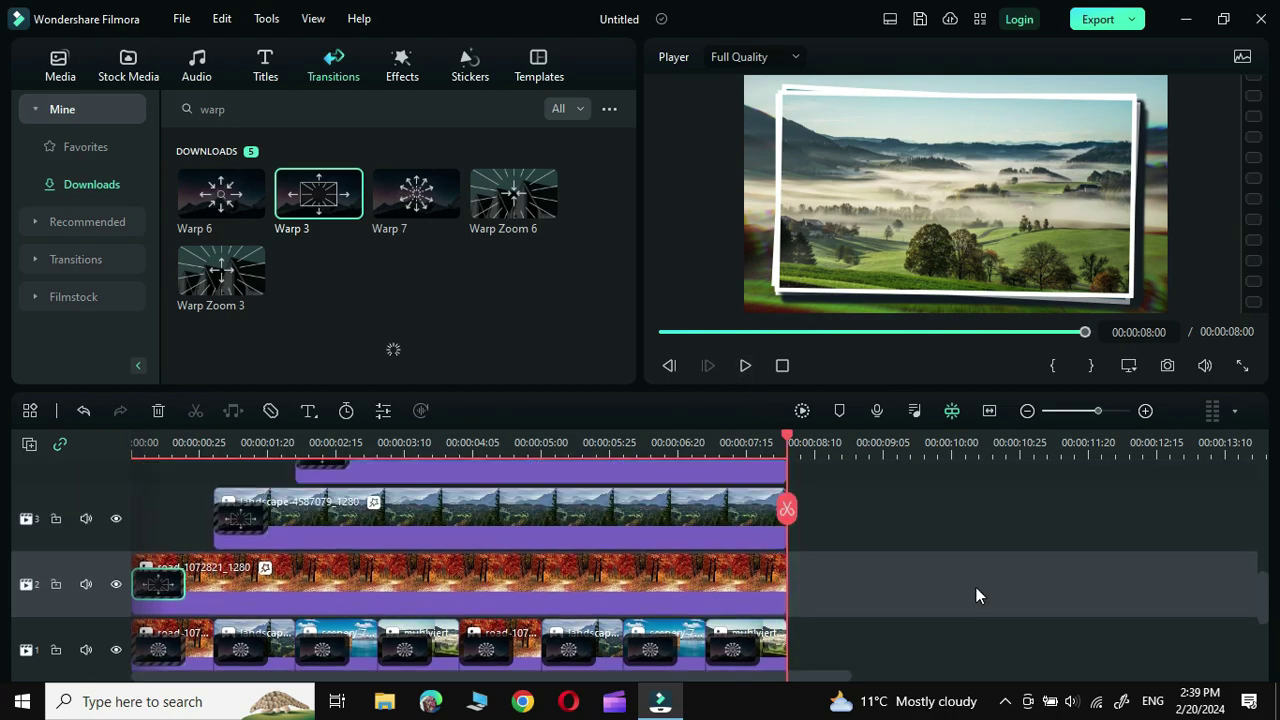